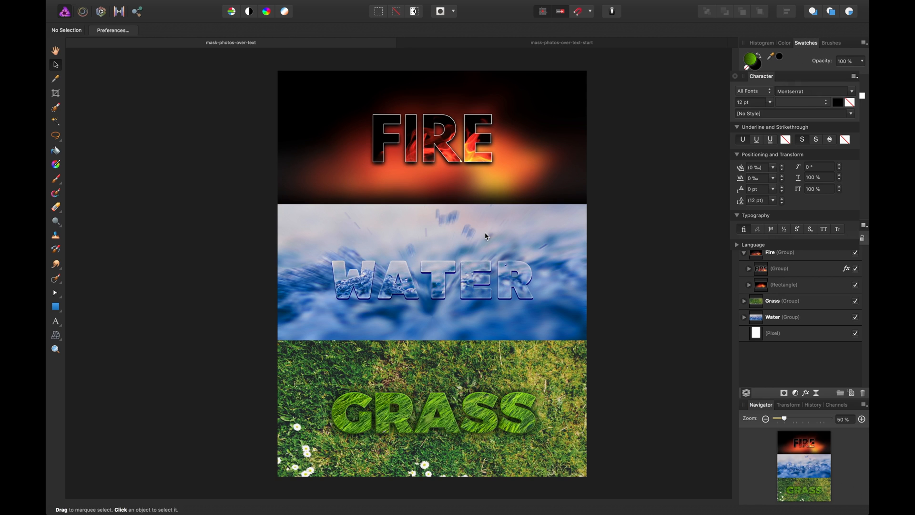
# Step: Switch to the mask-photos-over-text-start document and inspect the fonts used for the FIRE, WATER and GRASS texts
pyautogui.click(525, 45)
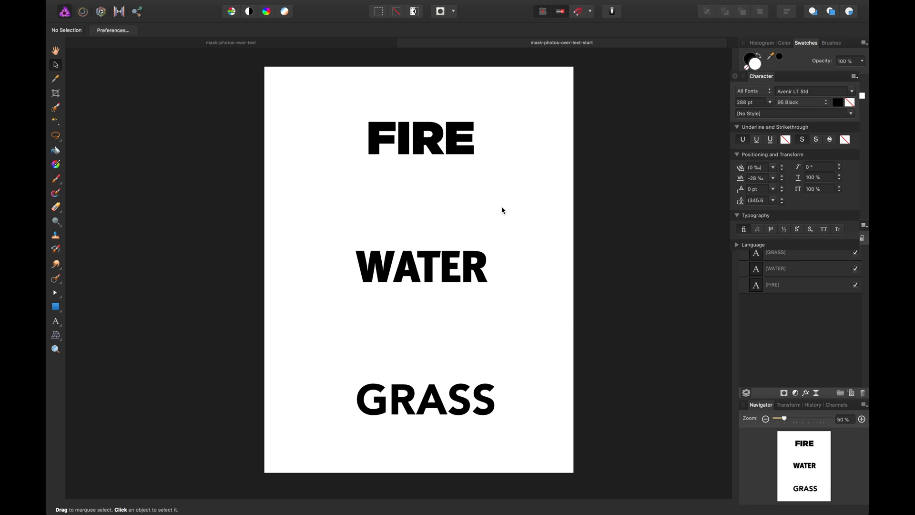
pyautogui.click(436, 151)
pyautogui.click(466, 188)
pyautogui.click(466, 268)
pyautogui.moveTo(180, 14)
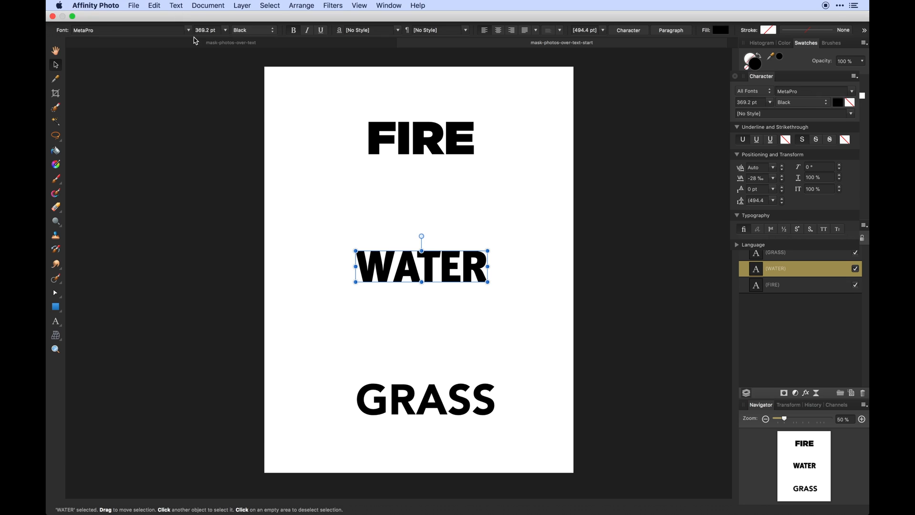
pyautogui.click(399, 133)
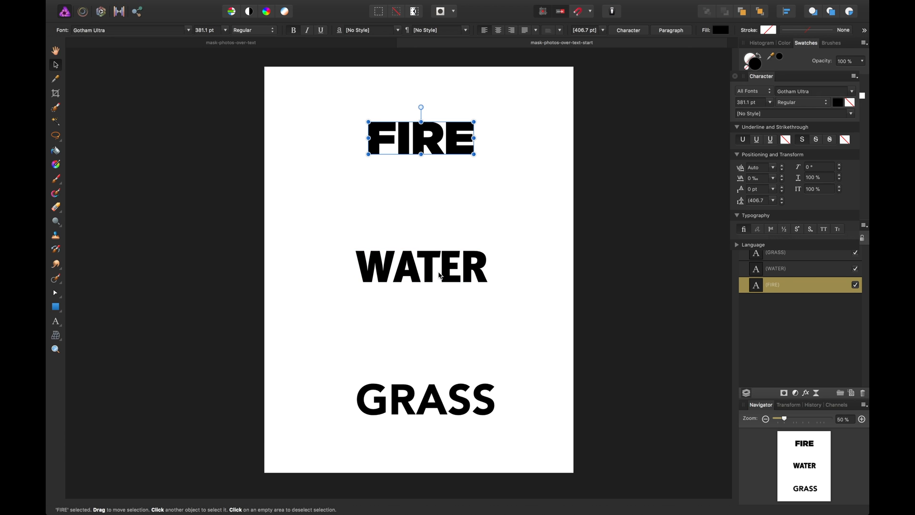
pyautogui.click(439, 274)
pyautogui.click(472, 402)
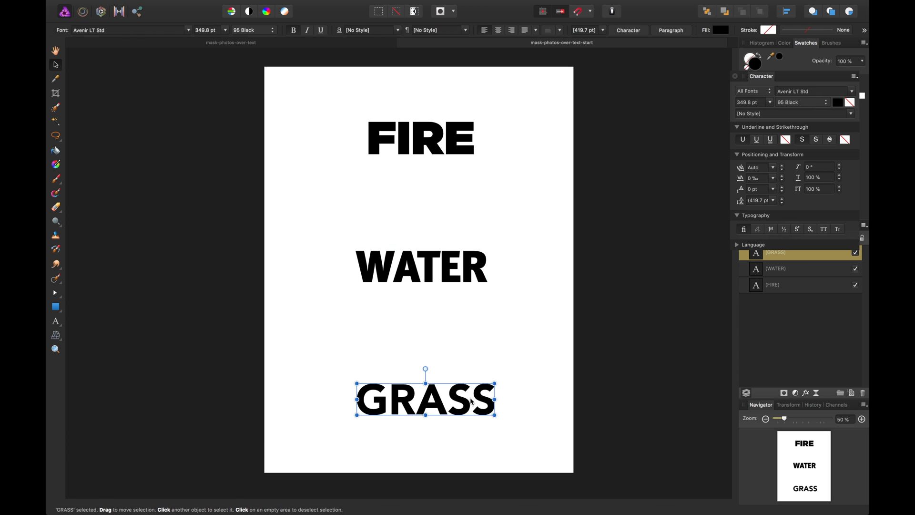
pyautogui.click(539, 283)
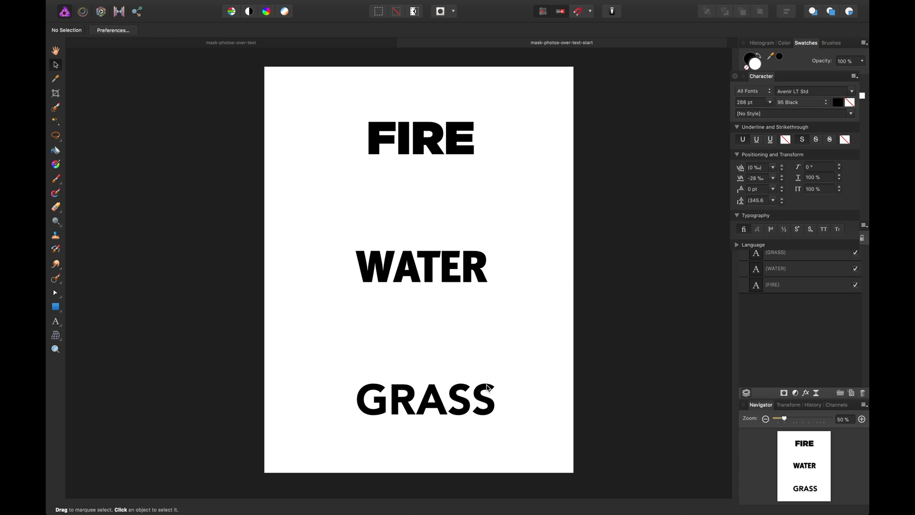
# Step: Select the GRASS, WATER and FIRE texts together and align them horizontally by their centres
pyautogui.click(472, 411)
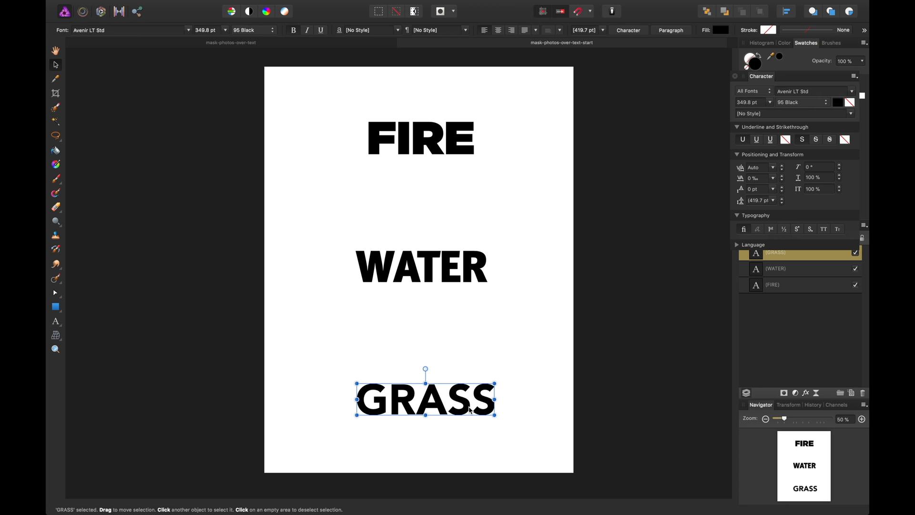
pyautogui.keyDown('shift'); pyautogui.click(405, 268); pyautogui.keyUp('shift')
pyautogui.keyDown('shift'); pyautogui.click(418, 149); pyautogui.keyUp('shift')
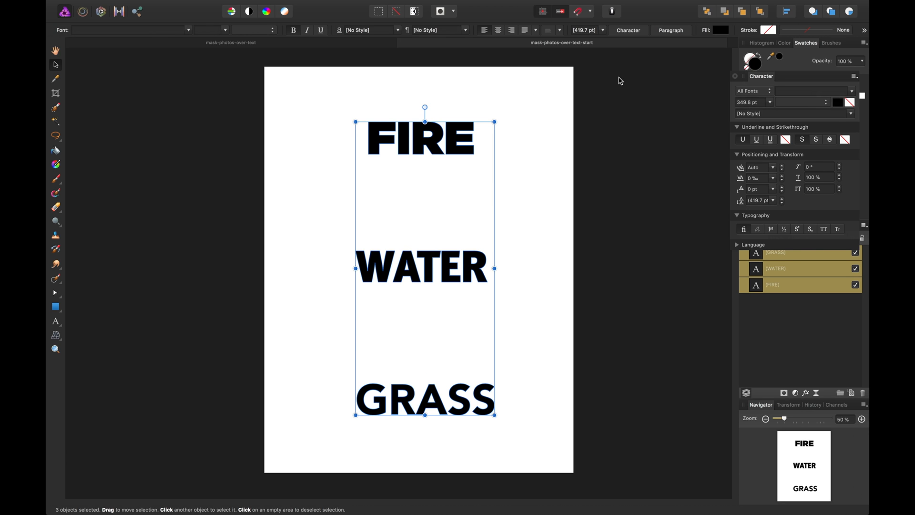
pyautogui.click(788, 13)
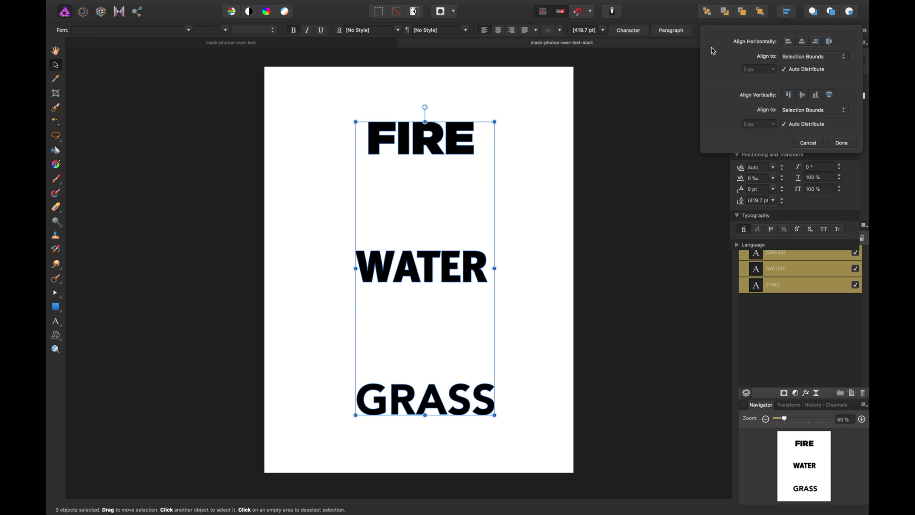
pyautogui.click(802, 42)
# Step: Move the three aligned words together to the horizontal centre of the page and deselect them
pyautogui.moveTo(456, 272); pyautogui.dragTo(452, 275)
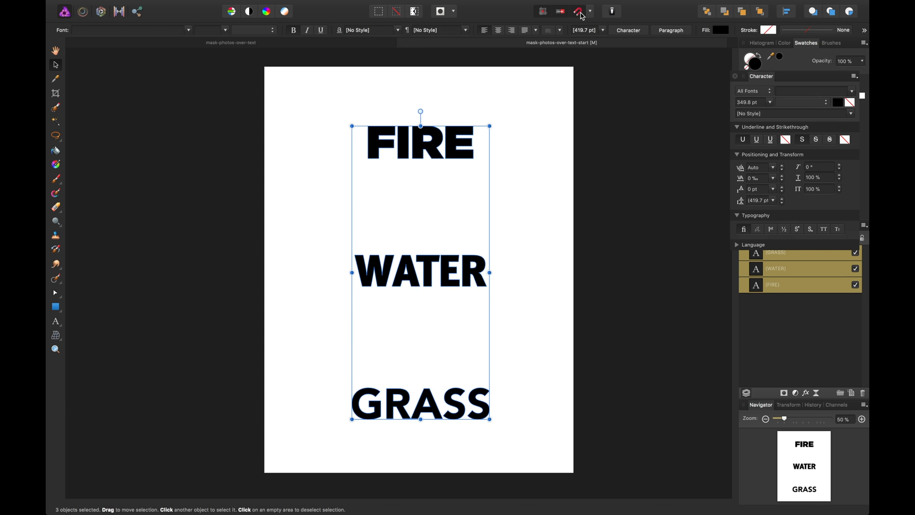
pyautogui.moveTo(413, 154); pyautogui.dragTo(415, 149)
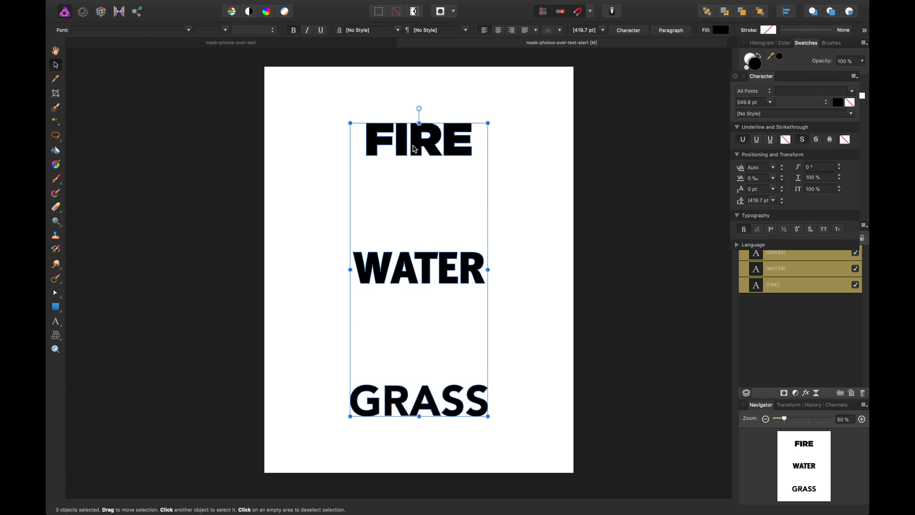
pyautogui.click(518, 145)
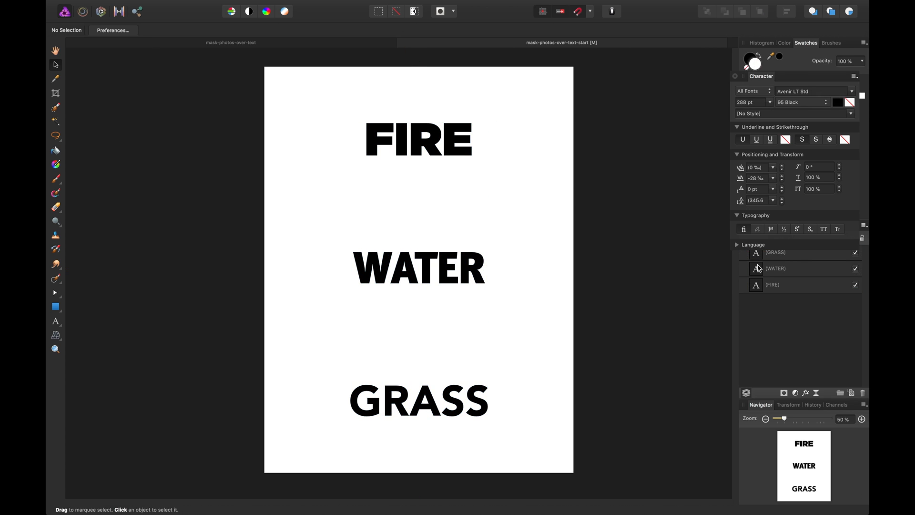
# Step: Enlarge the FIRE text and set its font size to 430 pt
pyautogui.click(792, 289)
pyautogui.click(785, 310)
pyautogui.click(791, 287)
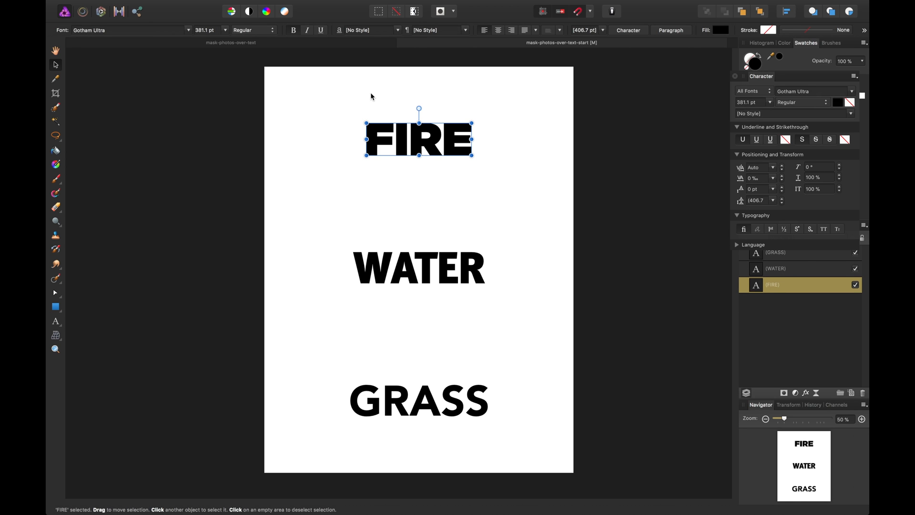
pyautogui.moveTo(367, 155); pyautogui.dragTo(352, 160)
pyautogui.click(210, 31)
pyautogui.write('430')
pyautogui.press('Return')
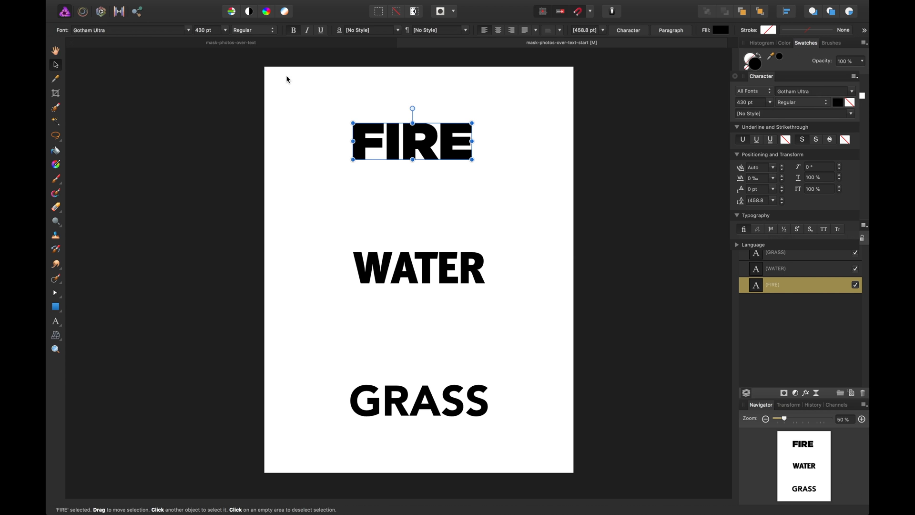
# Step: Move the enlarged FIRE text back to the page's horizontal centre, above WATER
pyautogui.click(282, 174)
pyautogui.moveTo(401, 157); pyautogui.dragTo(408, 156)
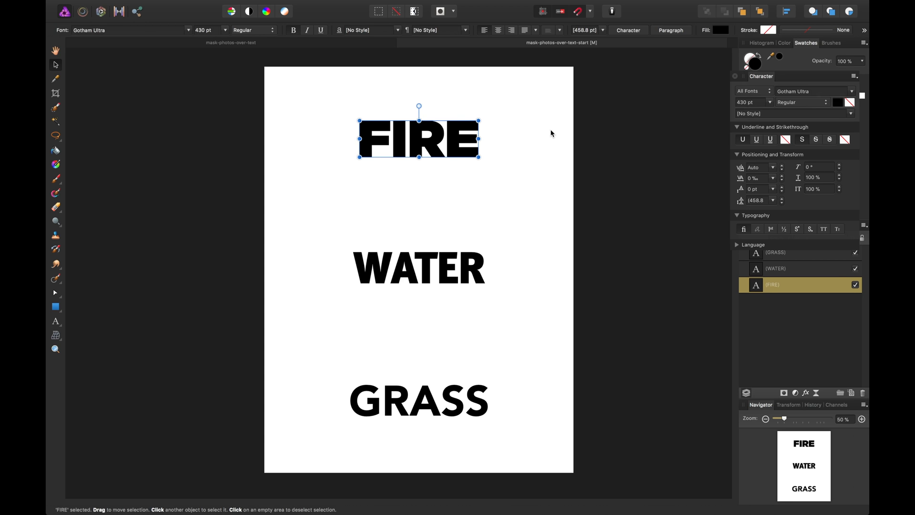
pyautogui.click(536, 136)
# Step: Convert the FIRE text to curves and expand the resulting group in the layer list
pyautogui.click(469, 129)
pyautogui.rightClick(470, 132)
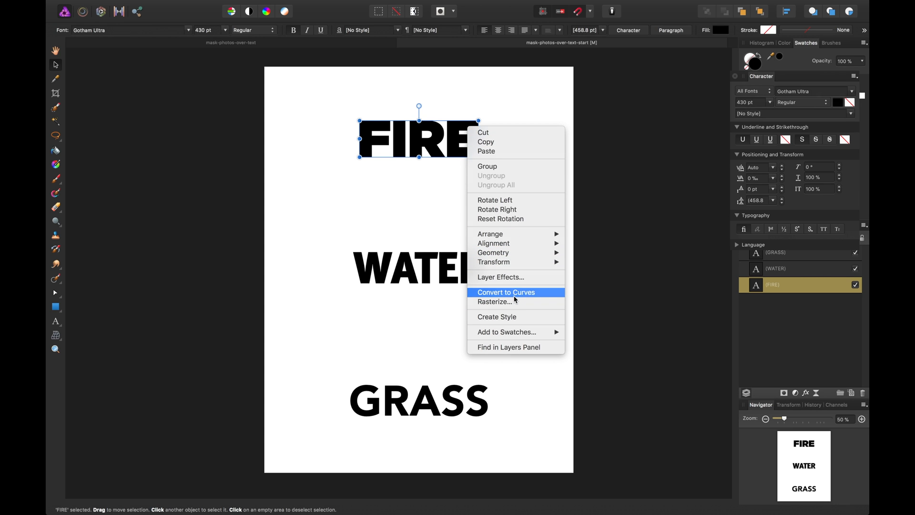
pyautogui.click(515, 298)
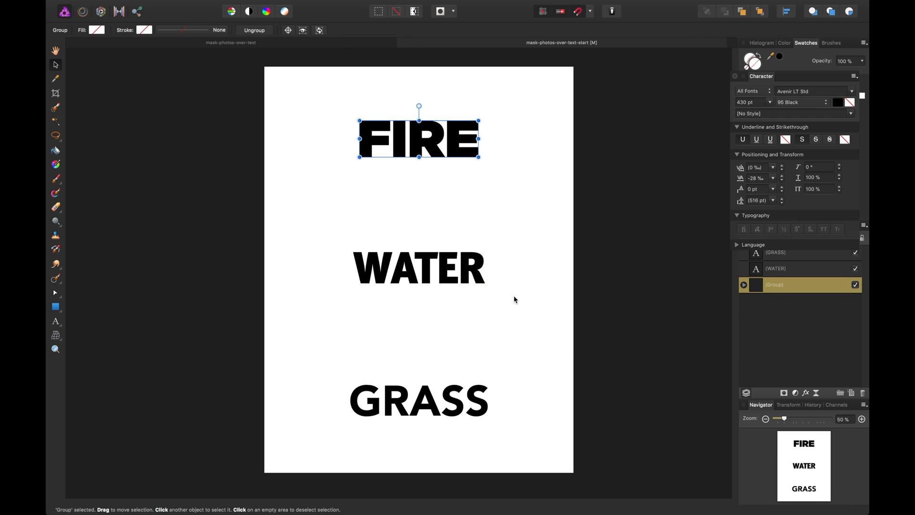
pyautogui.click(744, 286)
pyautogui.click(336, 150)
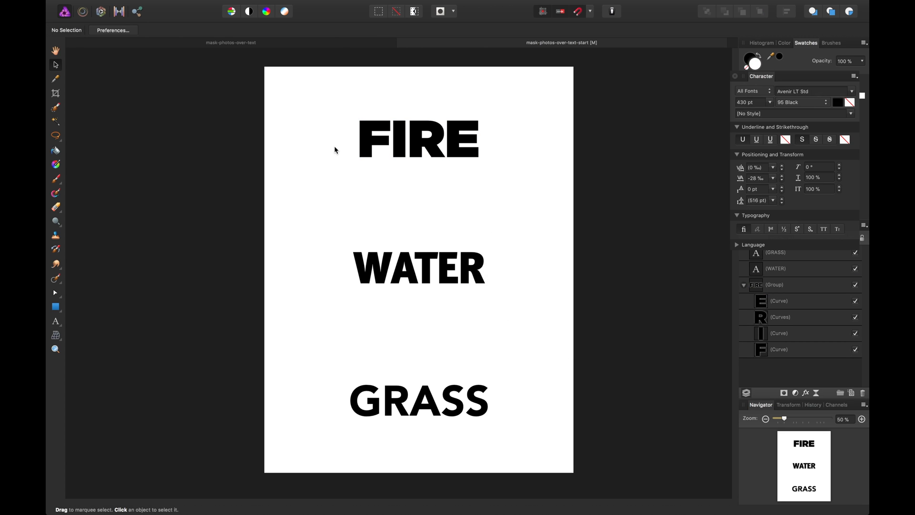
pyautogui.click(456, 145)
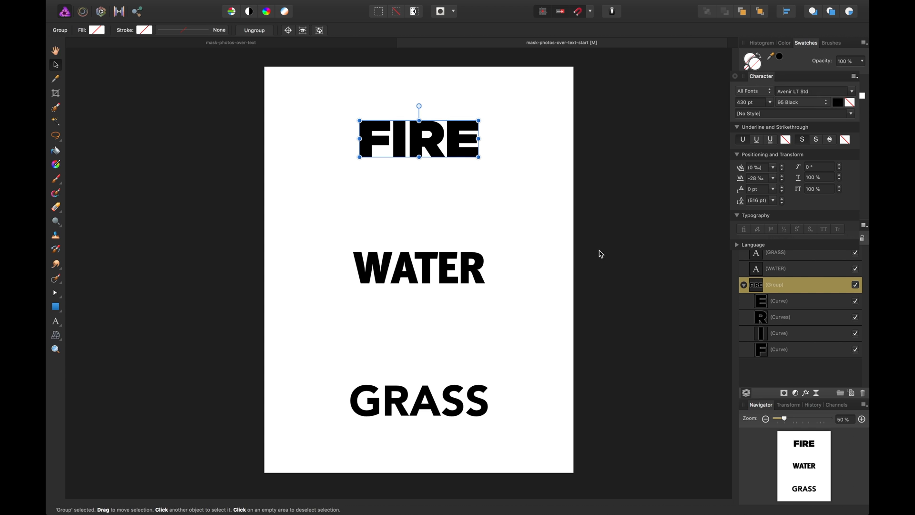
# Step: Select the four letter curves of FIRE and add the Geometry operations set to the toolbar
pyautogui.click(782, 301)
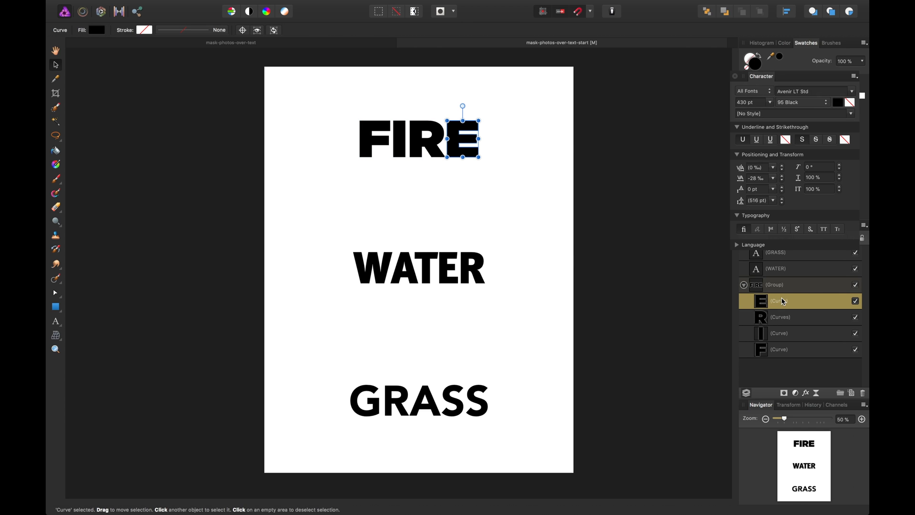
pyautogui.keyDown('shift'); pyautogui.click(791, 352); pyautogui.keyUp('shift')
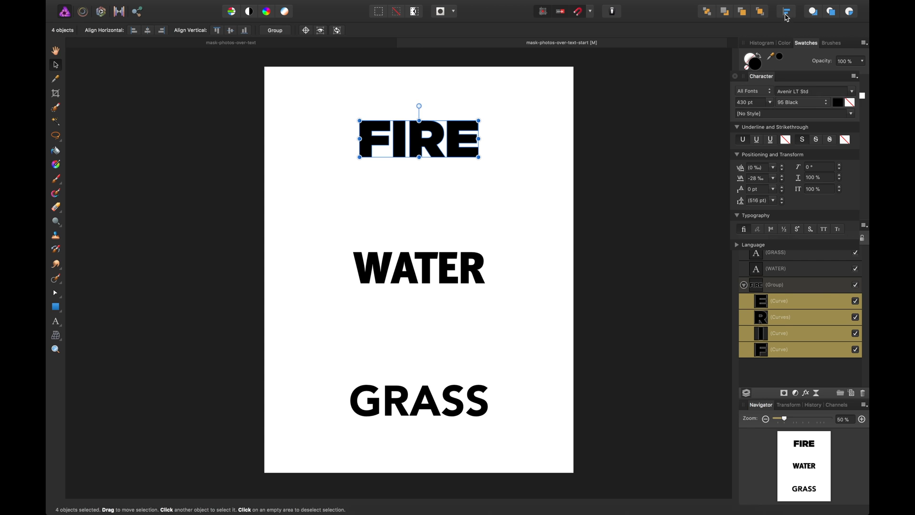
pyautogui.rightClick(670, 18)
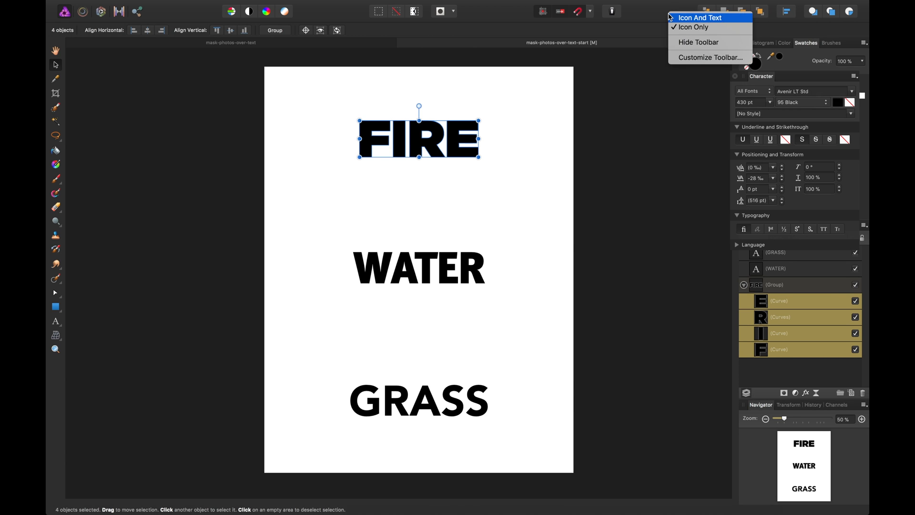
pyautogui.click(690, 58)
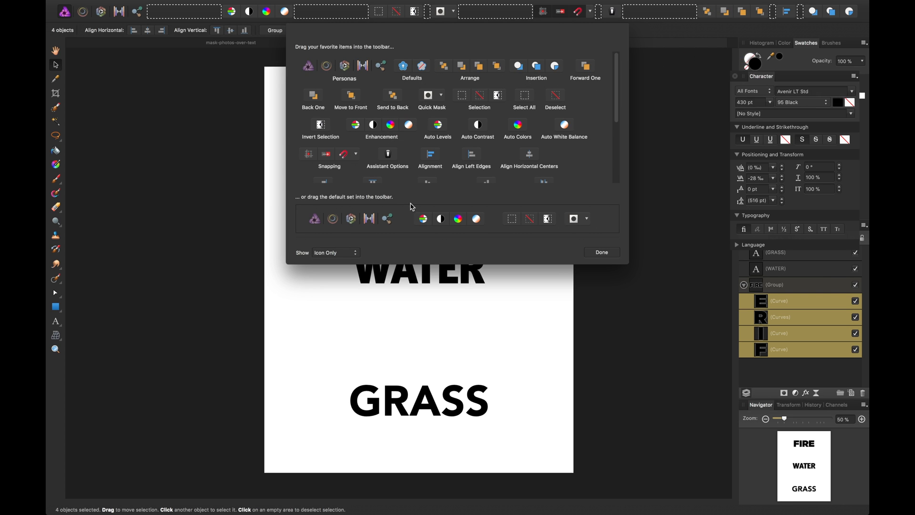
pyautogui.scroll(-5, 426, 184)
pyautogui.moveTo(353, 164); pyautogui.dragTo(658, 14)
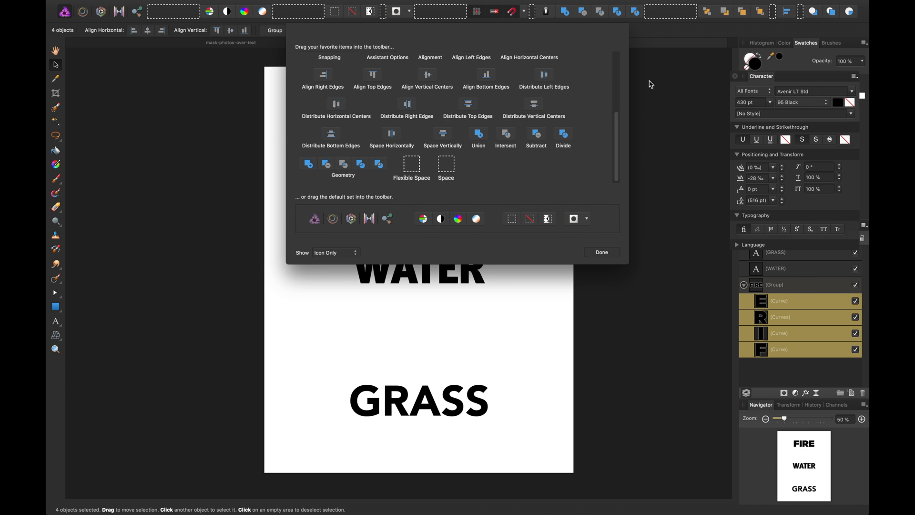
pyautogui.click(603, 252)
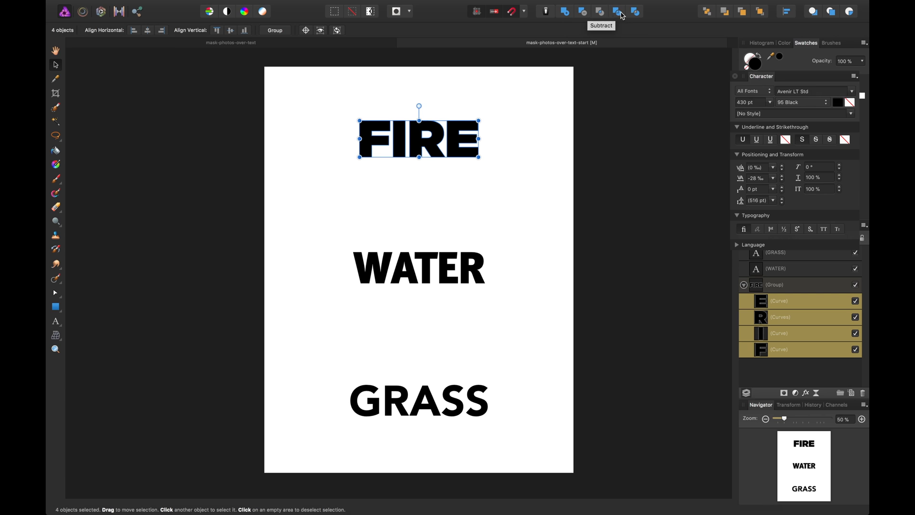
# Step: Merge the four FIRE letter curves into one shape with a Union and toggle its visibility as a check
pyautogui.click(566, 12)
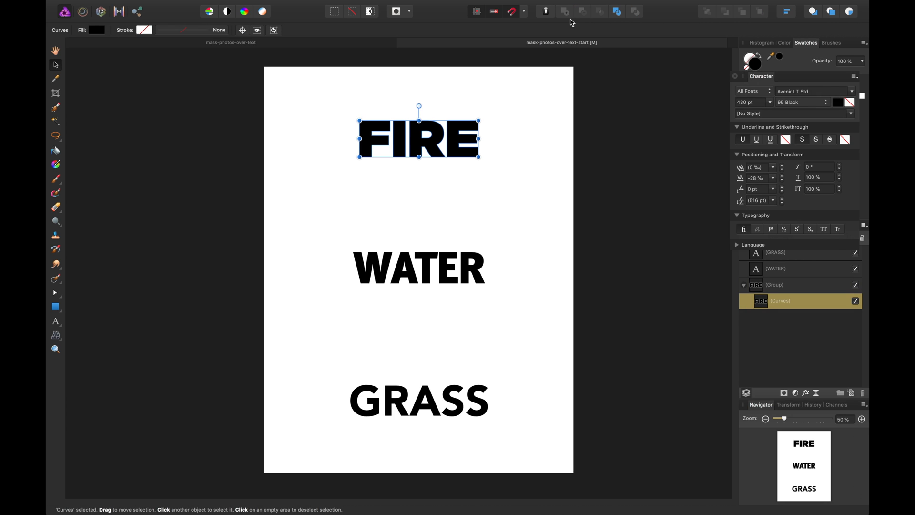
pyautogui.click(787, 335)
pyautogui.click(823, 302)
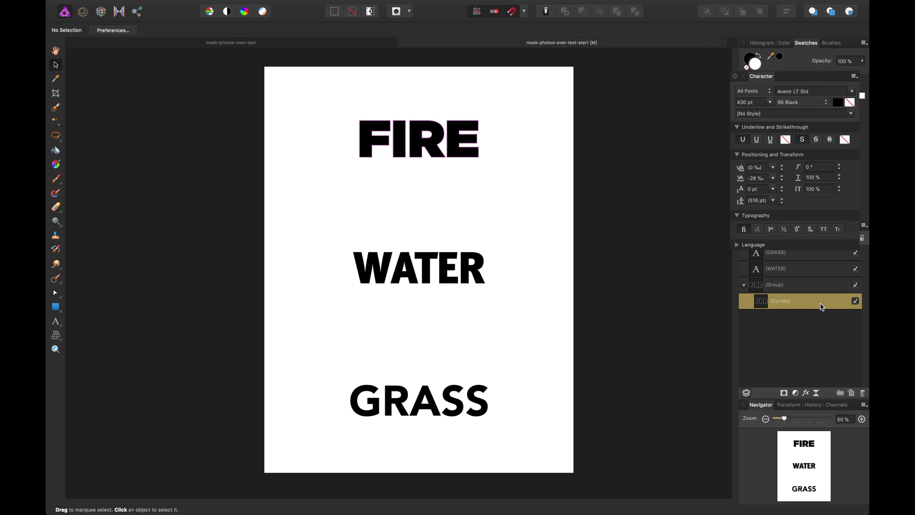
pyautogui.click(857, 302)
pyautogui.click(856, 302)
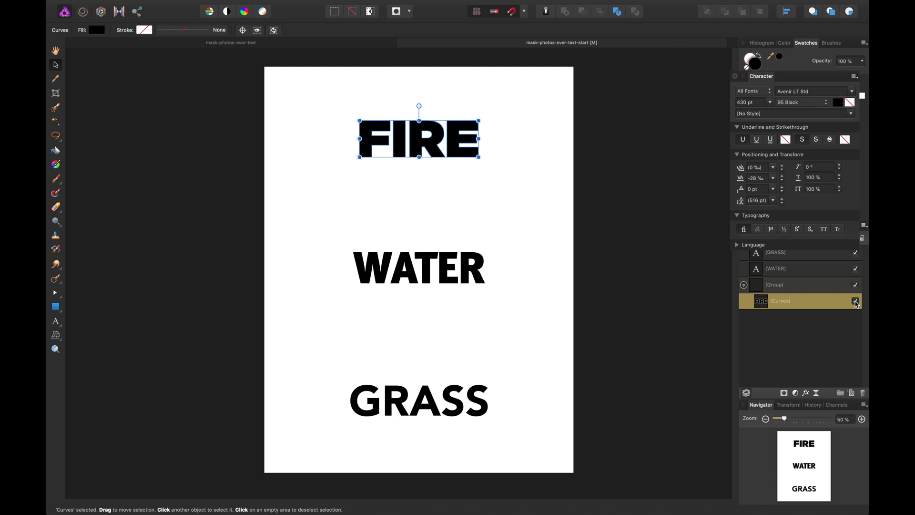
# Step: Rename the merged curves layer to "fire" and select its parent group on the canvas
pyautogui.doubleClick(786, 304)
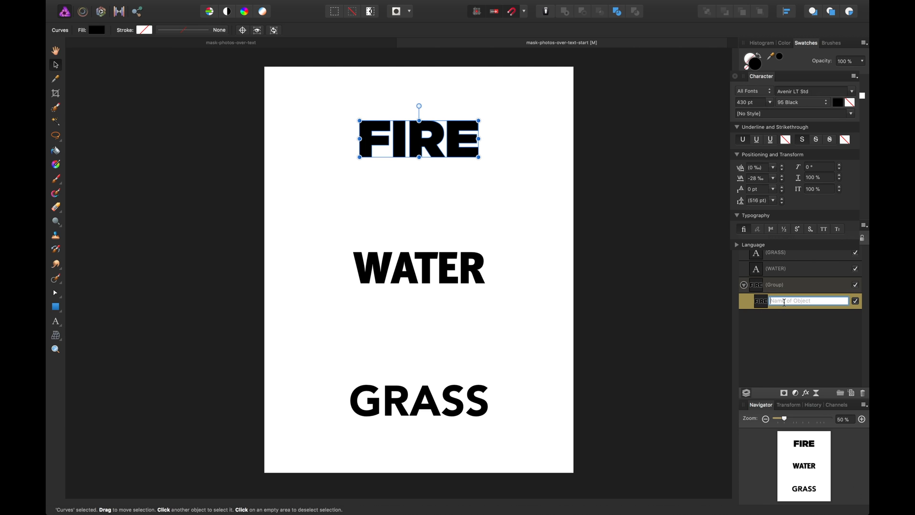
pyautogui.write('fire')
pyautogui.click(790, 325)
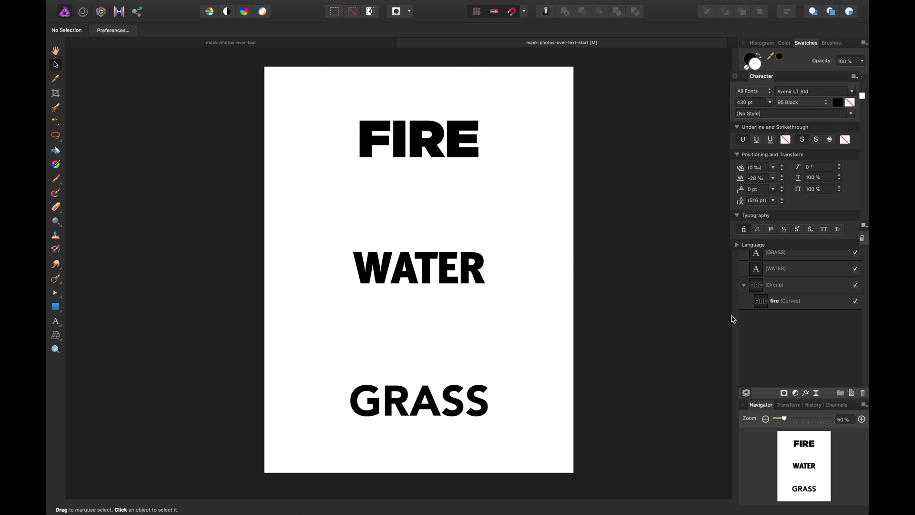
pyautogui.click(464, 142)
pyautogui.click(464, 142)
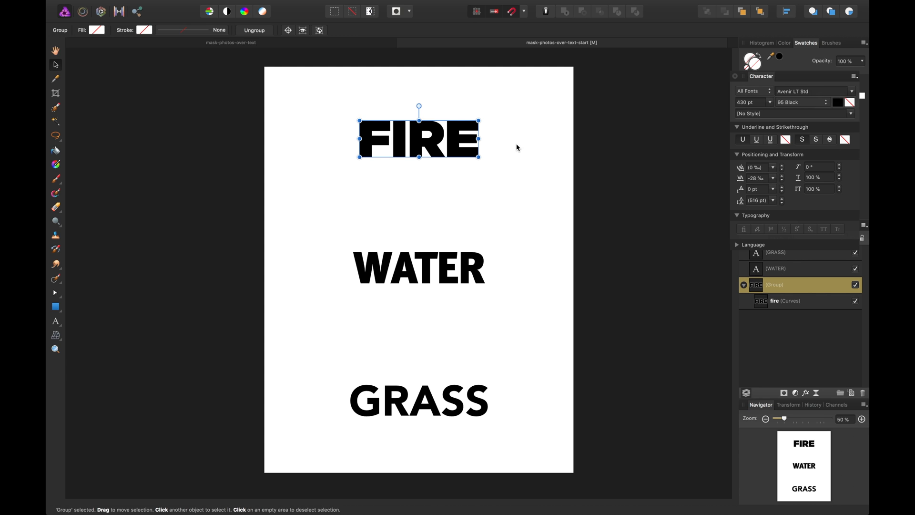
# Step: Draw a full-width rectangle over about the upper third of the page and fill it with black (000000)
pyautogui.click(56, 308)
pyautogui.moveTo(265, 67); pyautogui.dragTo(571, 204)
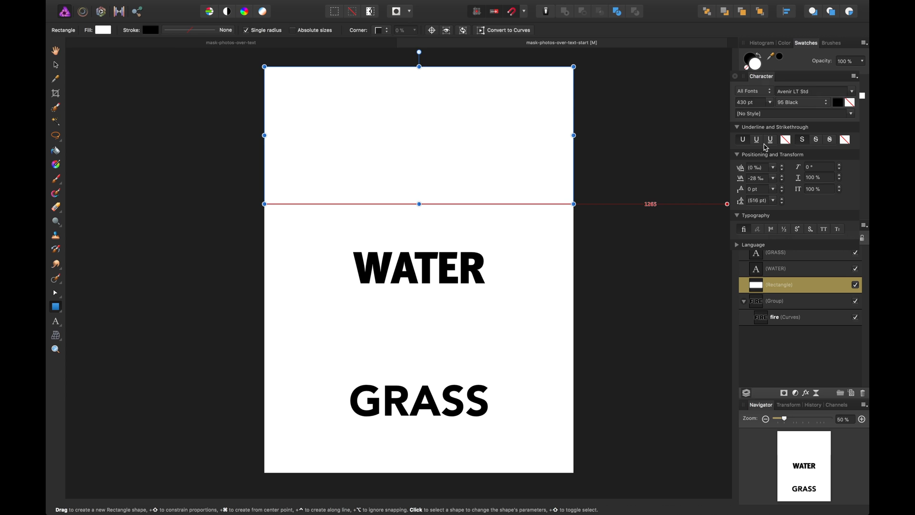
pyautogui.doubleClick(755, 63)
pyautogui.moveTo(248, 269); pyautogui.dragTo(99, 435)
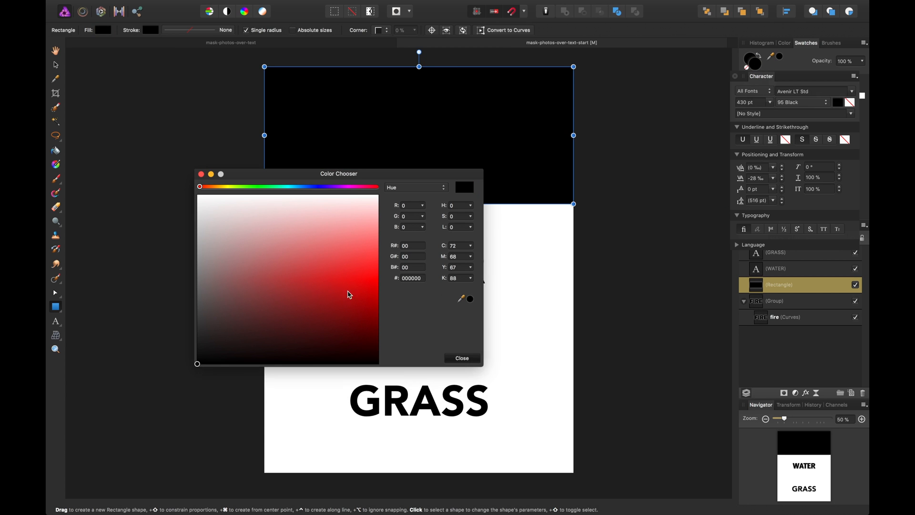
pyautogui.click(202, 174)
# Step: Send the black rectangle to the back of the layer stack, behind the FIRE group
pyautogui.click(56, 65)
pyautogui.click(175, 156)
pyautogui.click(337, 143)
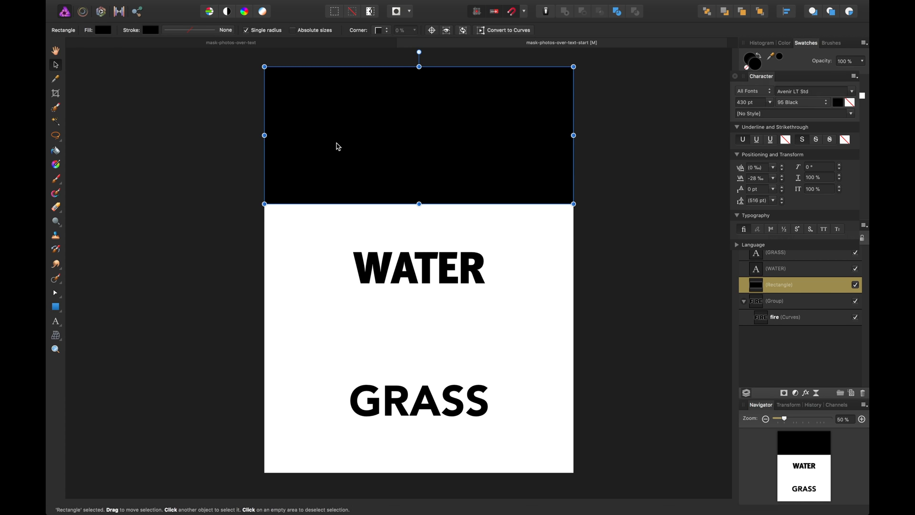
pyautogui.press('super+shift+bracketleft')
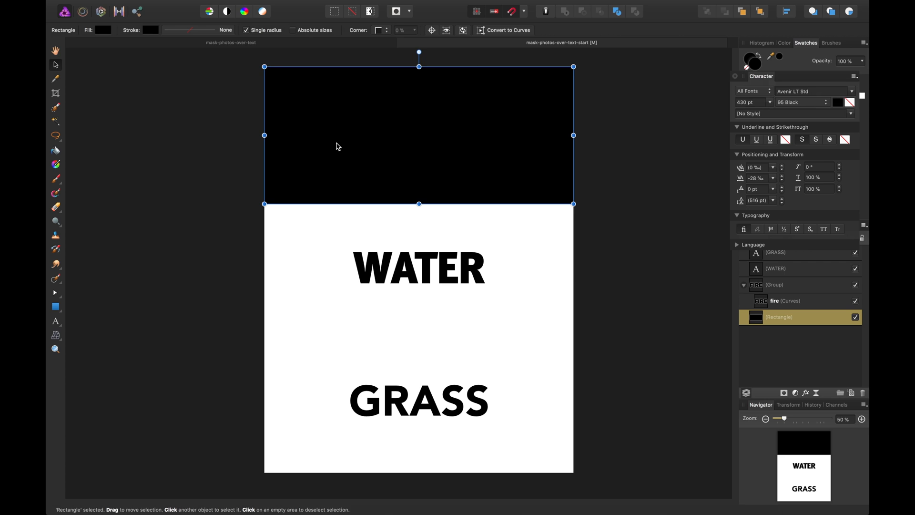
# Step: Set the fill of the fire curves to light grey E4E4E4
pyautogui.click(793, 302)
pyautogui.doubleClick(754, 61)
pyautogui.click(287, 247)
pyautogui.moveTo(285, 251); pyautogui.dragTo(163, 213)
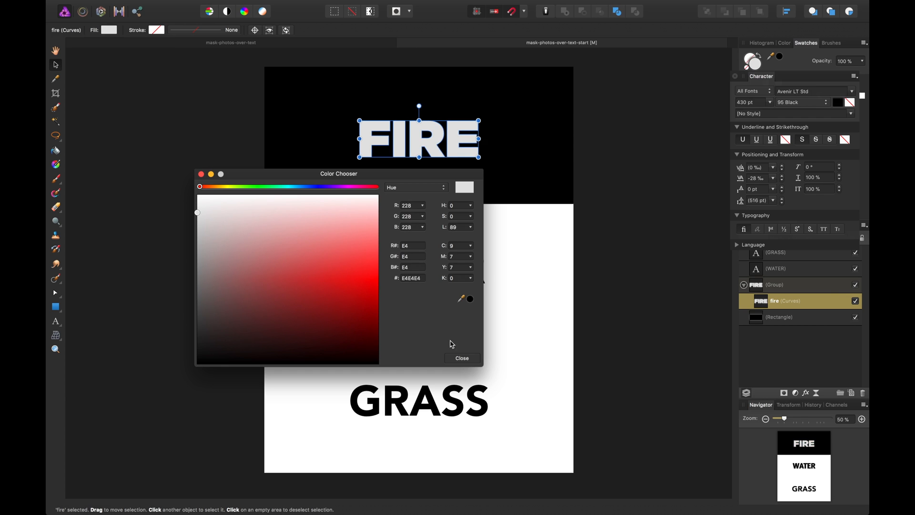
# Step: Close the fill colour settings and move the FIRE lettering slightly upward within the black rectangle
pyautogui.click(457, 359)
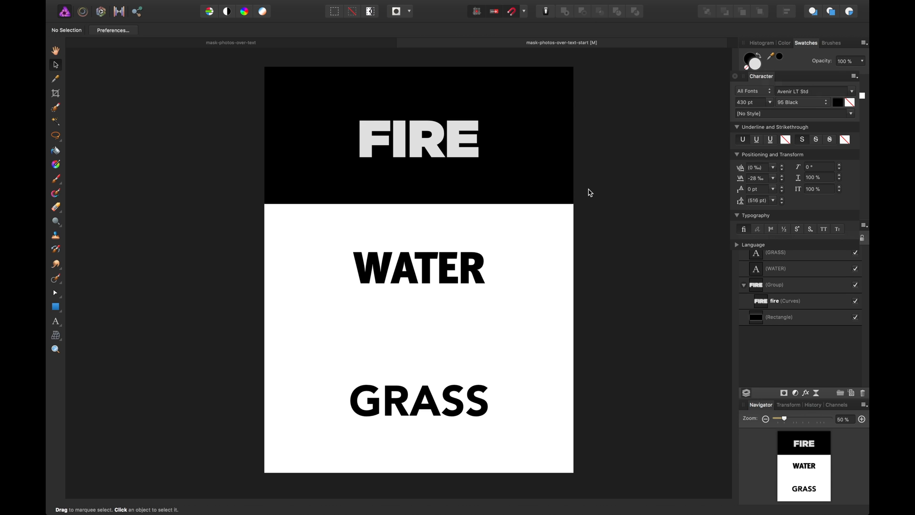
pyautogui.moveTo(466, 150); pyautogui.dragTo(467, 146)
pyautogui.click(602, 170)
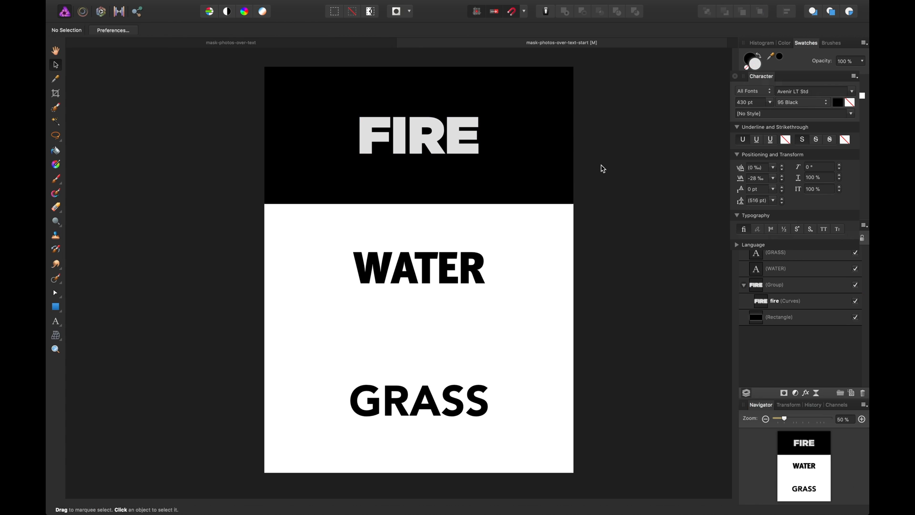
pyautogui.scroll(3, 601, 165)
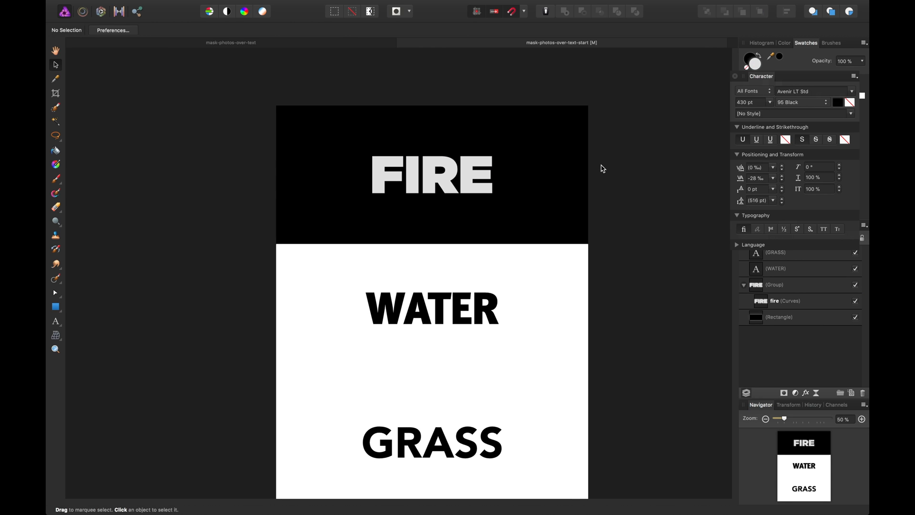
# Step: Place the fire photo ending in 437657 at nearly page width and position its flames over the black rectangle
pyautogui.moveTo(96, 2)
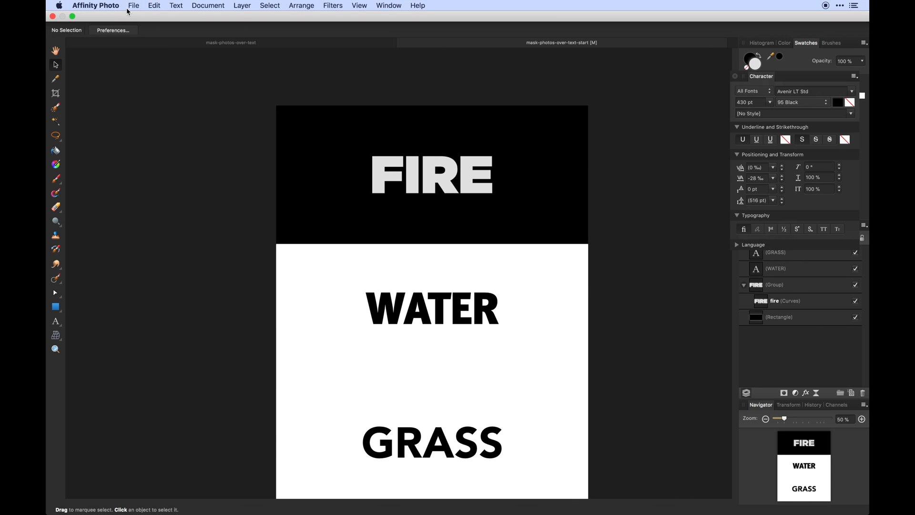
pyautogui.click(133, 6)
pyautogui.click(158, 211)
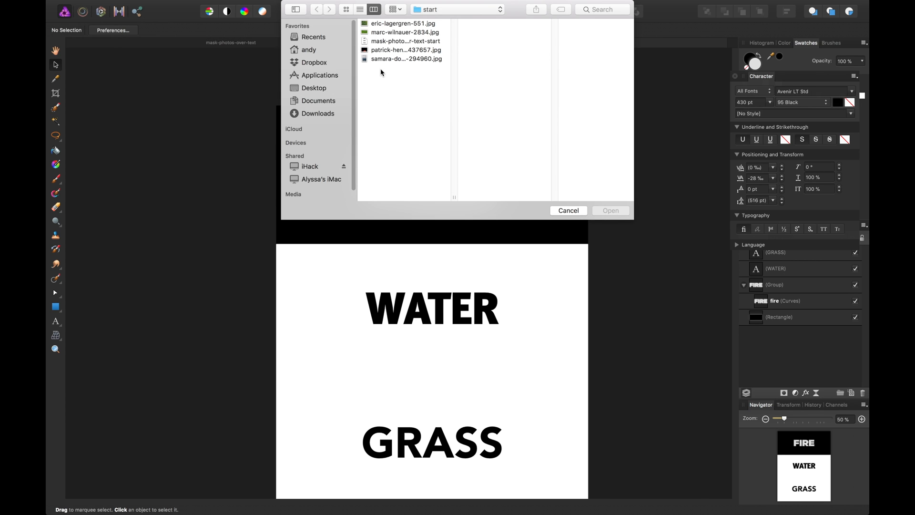
pyautogui.click(403, 42)
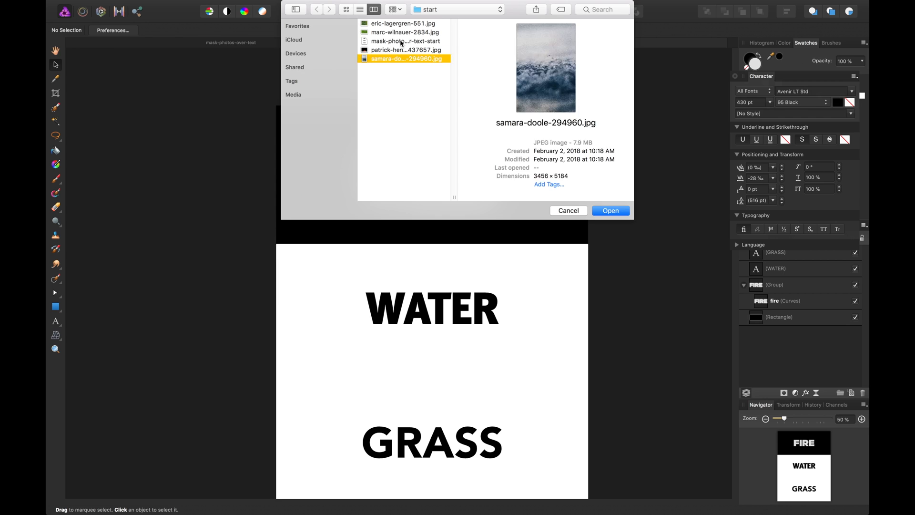
pyautogui.click(403, 50)
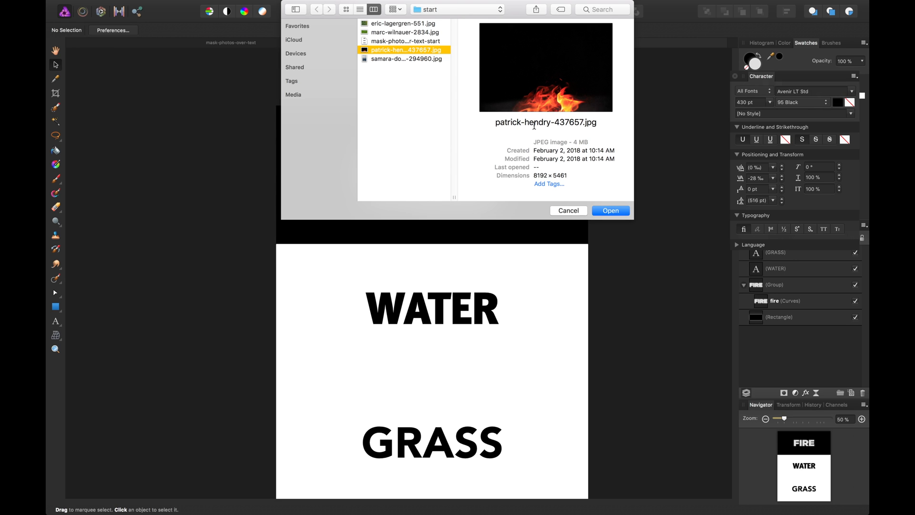
pyautogui.doubleClick(422, 50)
pyautogui.moveTo(300, 100); pyautogui.dragTo(603, 317)
pyautogui.moveTo(477, 231); pyautogui.dragTo(458, 172)
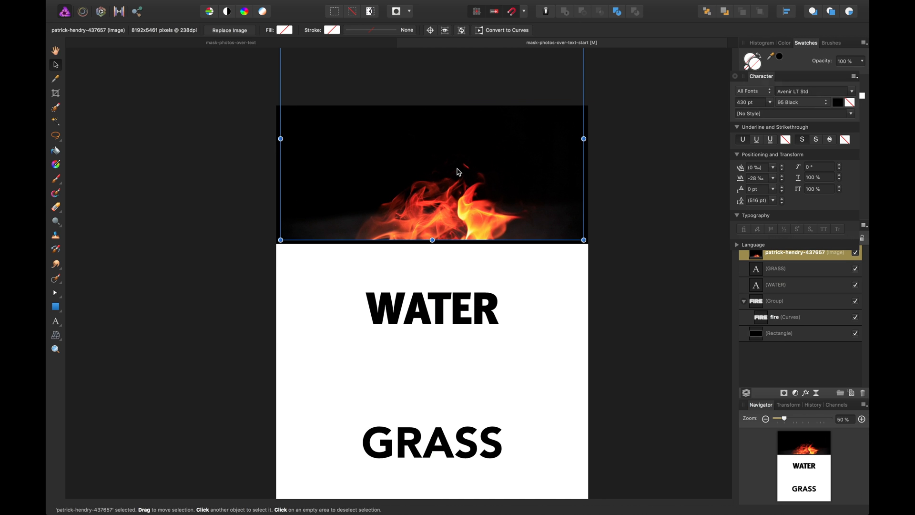
# Step: Send the fire photo back below the FIRE group and shift it up so the flames sit behind the letters
pyautogui.press('super+bracketleft')
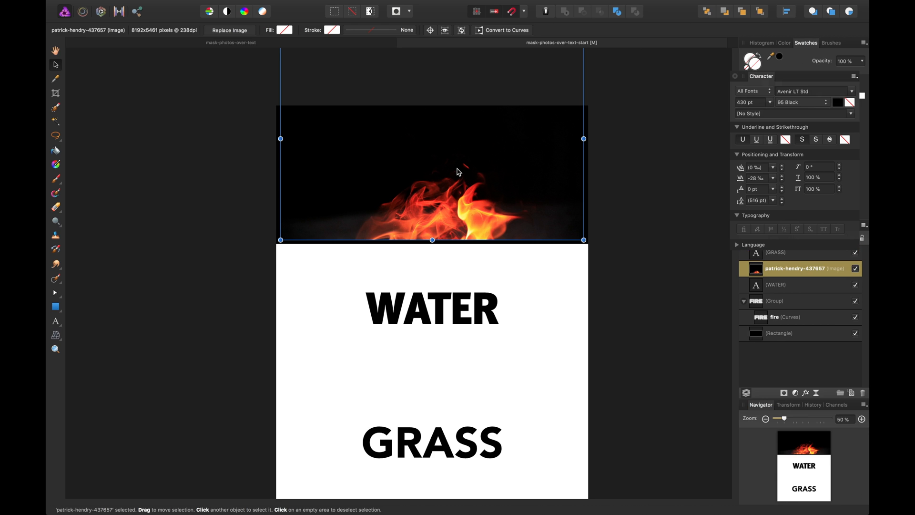
pyautogui.press('super+bracketleft')
pyautogui.press('super+bracketleft')
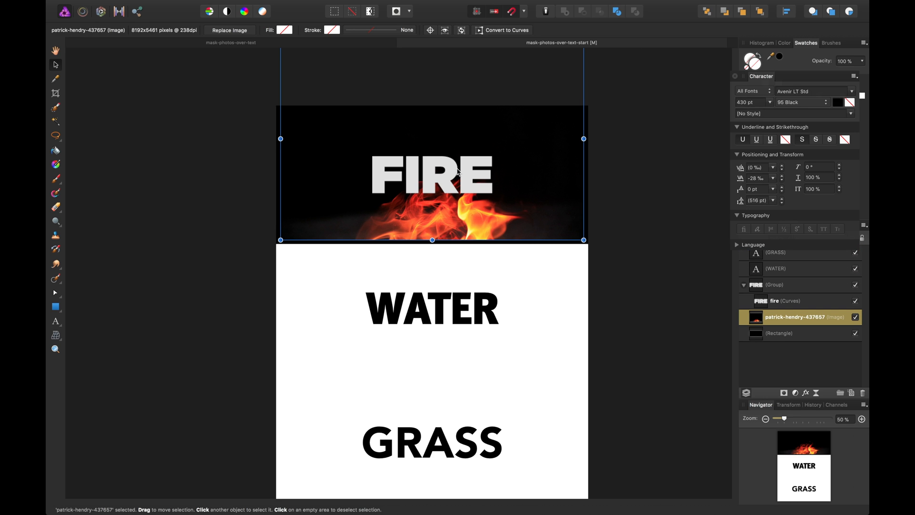
pyautogui.moveTo(510, 211); pyautogui.dragTo(507, 188)
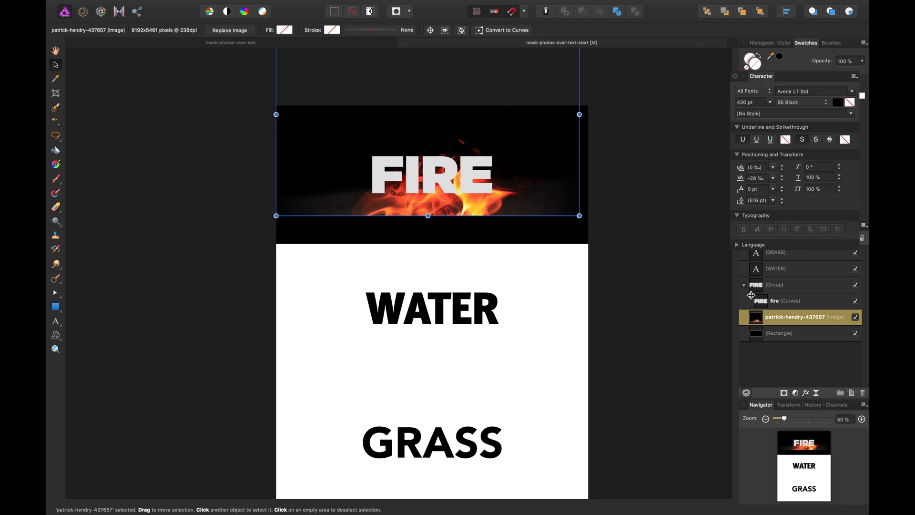
# Step: Clip the fire photo inside the fire curves layer, reposition it so flames fill the letters, and collapse the layer
pyautogui.click(764, 307)
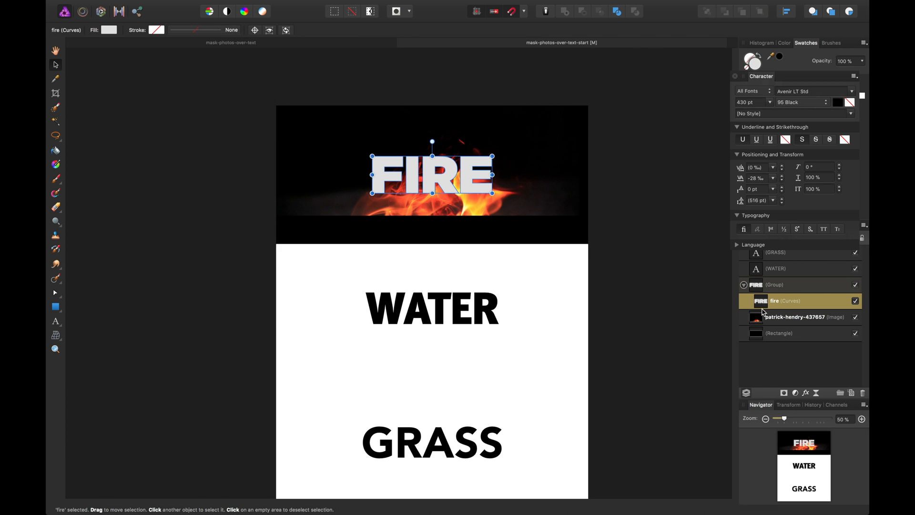
pyautogui.click(764, 317)
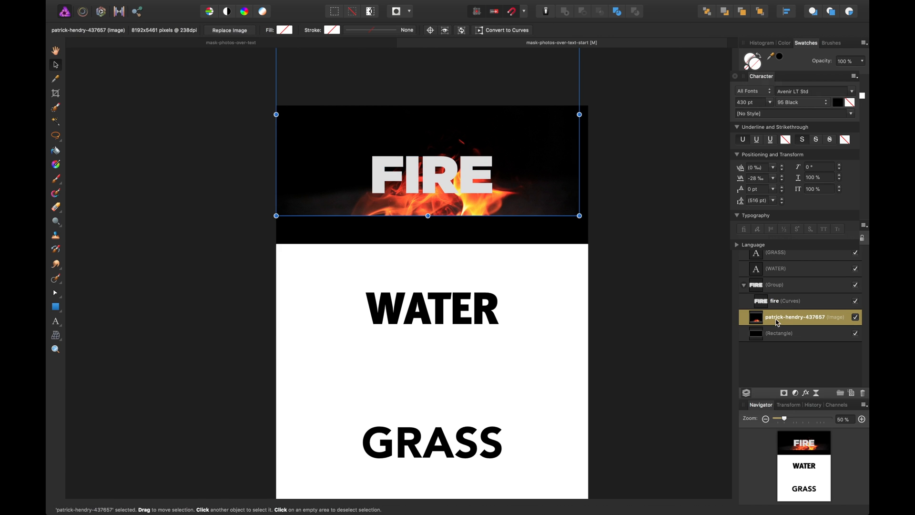
pyautogui.moveTo(759, 320); pyautogui.dragTo(771, 303)
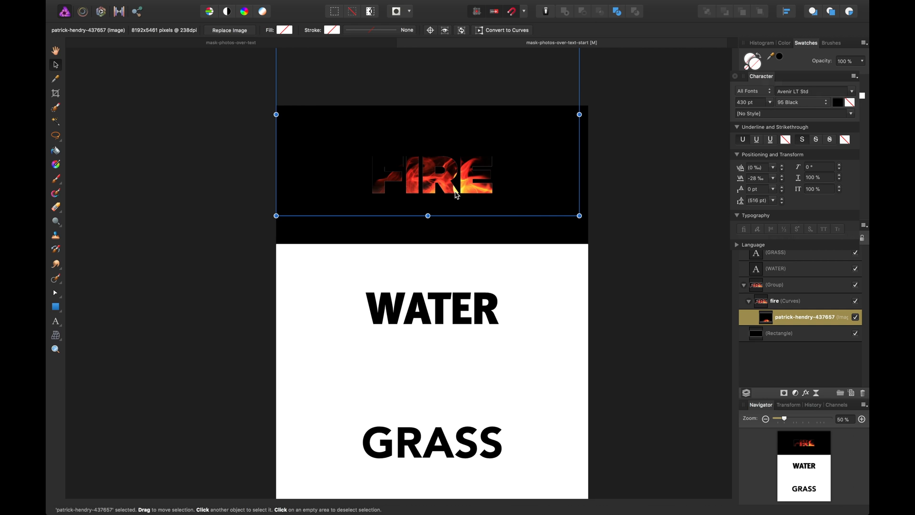
pyautogui.moveTo(440, 167); pyautogui.dragTo(452, 148)
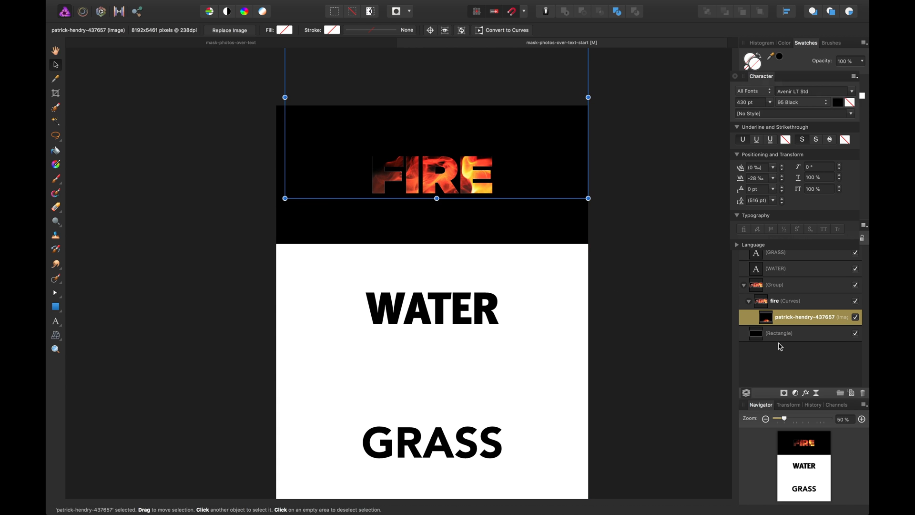
pyautogui.click(800, 304)
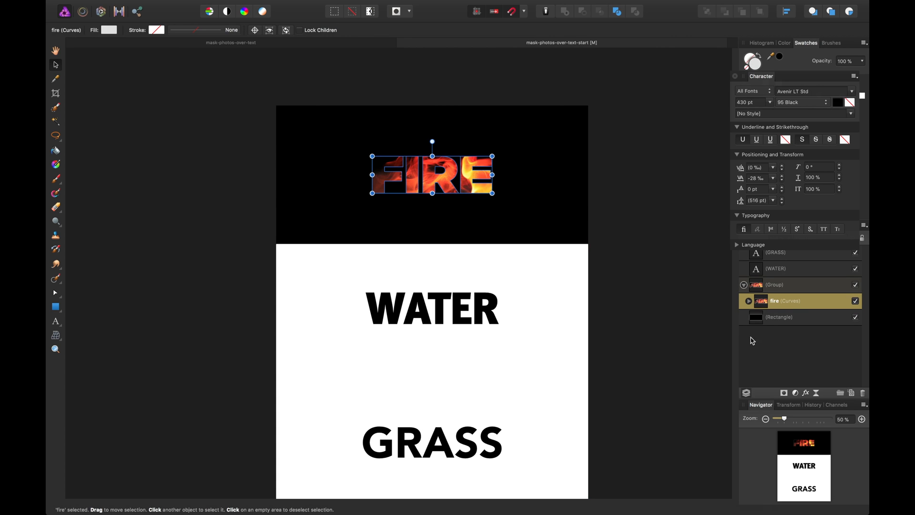
pyautogui.click(780, 338)
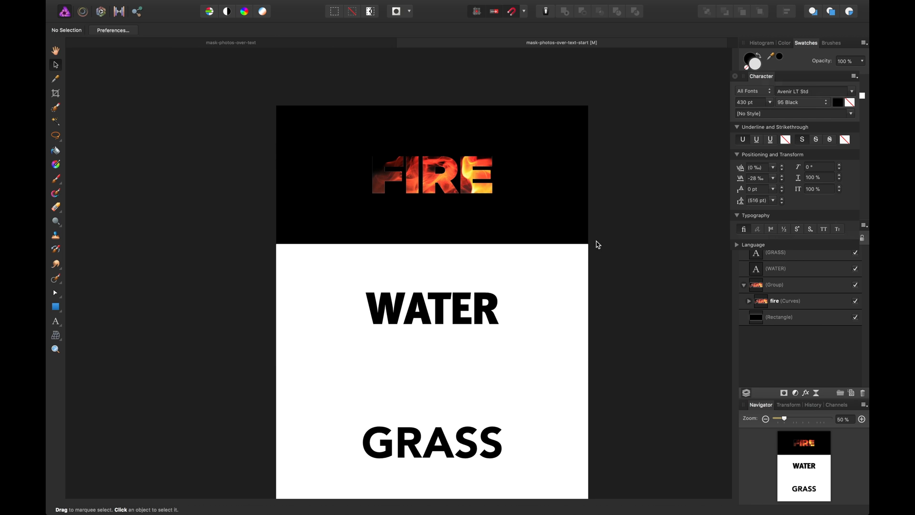
# Step: Give the fire curves a white stroke 5 pt wide
pyautogui.click(811, 301)
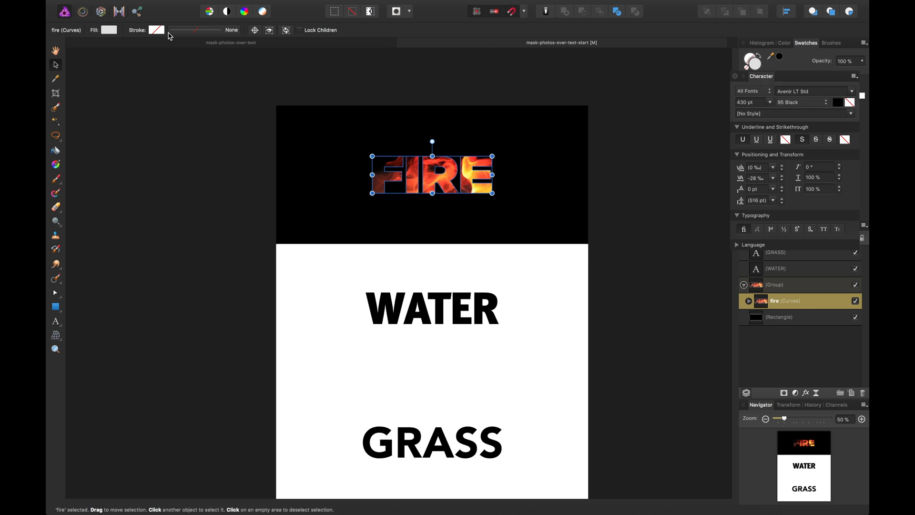
pyautogui.click(157, 31)
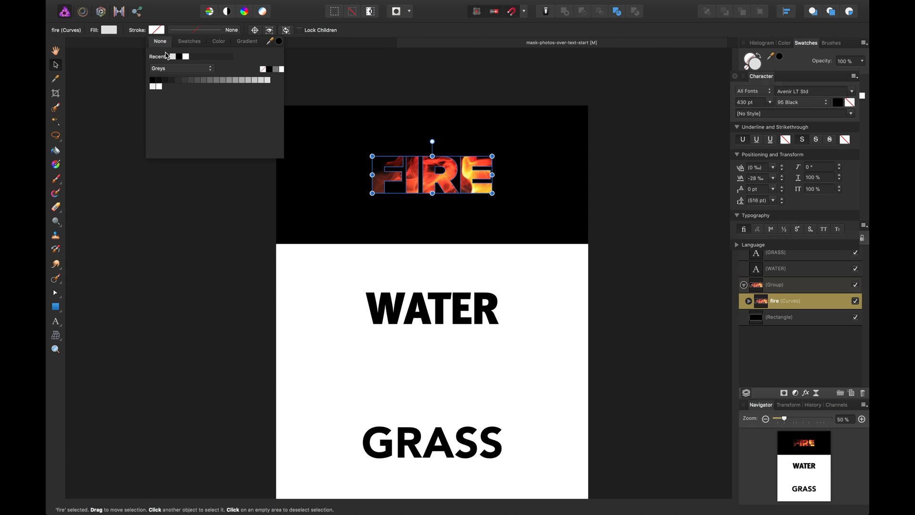
pyautogui.click(185, 69)
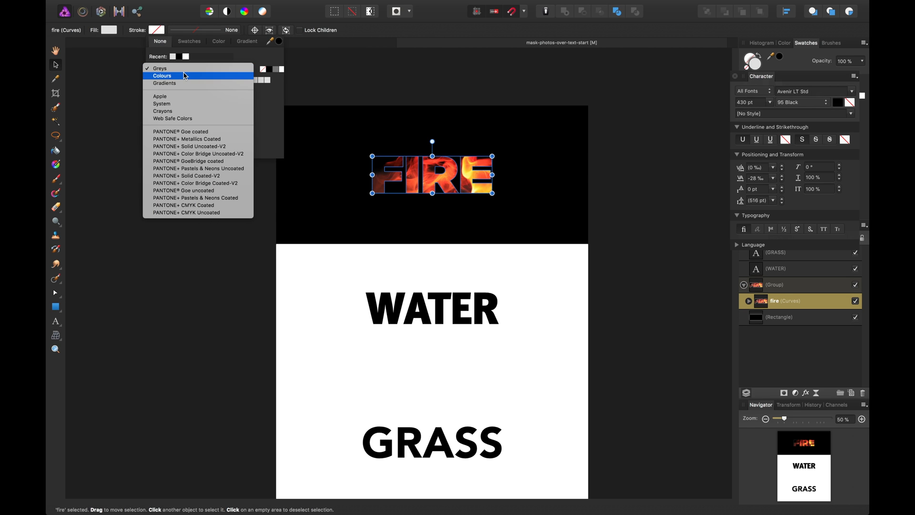
pyautogui.click(281, 70)
pyautogui.click(281, 70)
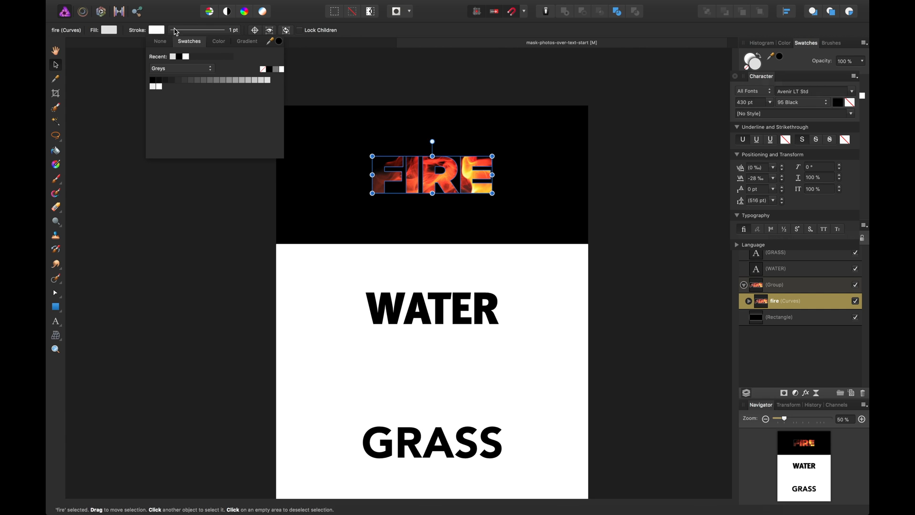
pyautogui.click(191, 30)
pyautogui.moveTo(185, 62); pyautogui.dragTo(187, 64)
pyautogui.click(232, 133)
pyautogui.click(232, 132)
# Step: Inspect the white outline around the flame-filled FIRE letters up close
pyautogui.click(56, 51)
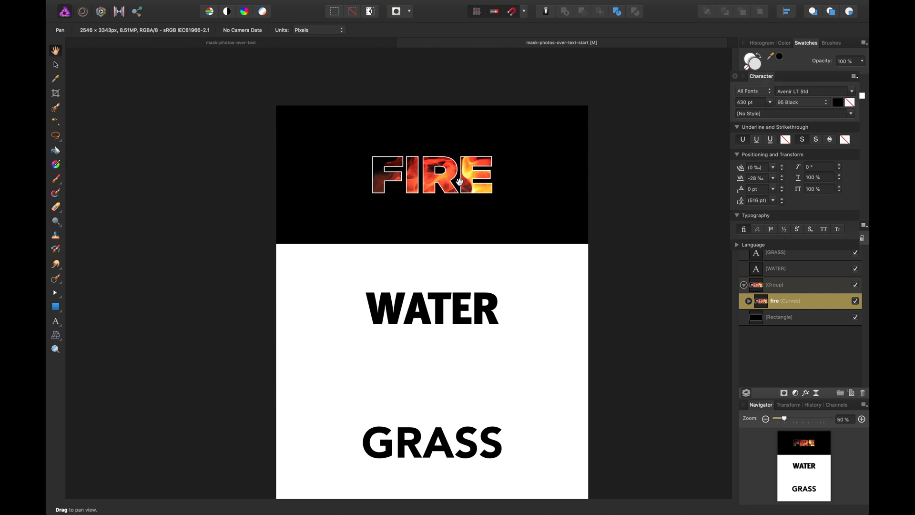
pyautogui.press('super+plus')
pyautogui.press('super+plus')
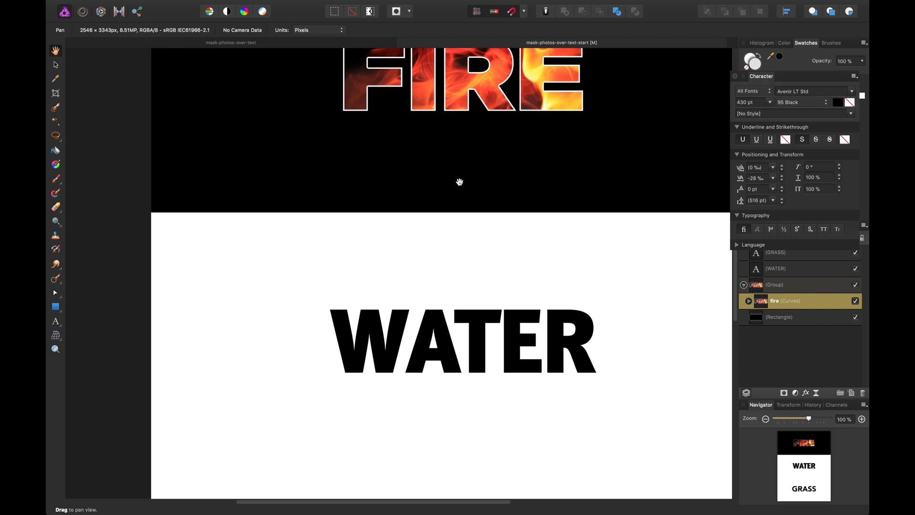
pyautogui.scroll(5, 460, 183)
pyautogui.hscroll(3, 460, 182)
pyautogui.scroll(3, 459, 183)
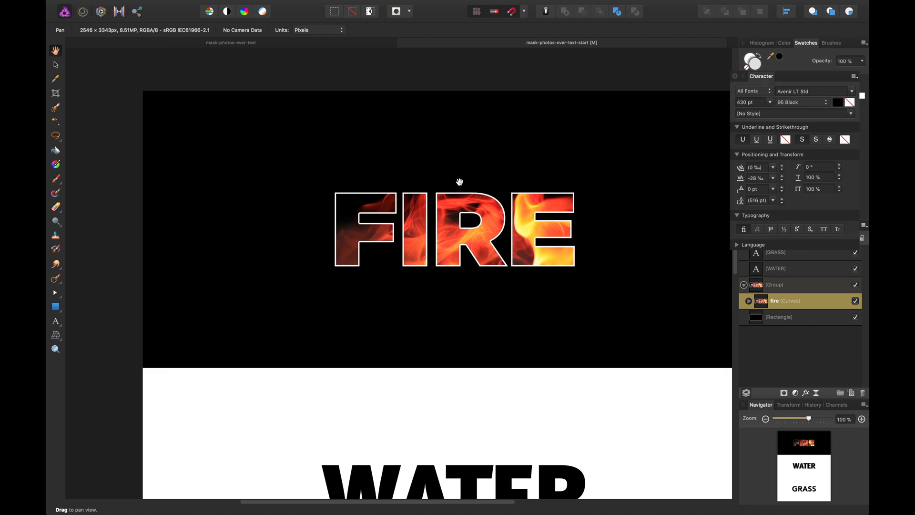
pyautogui.press('v')
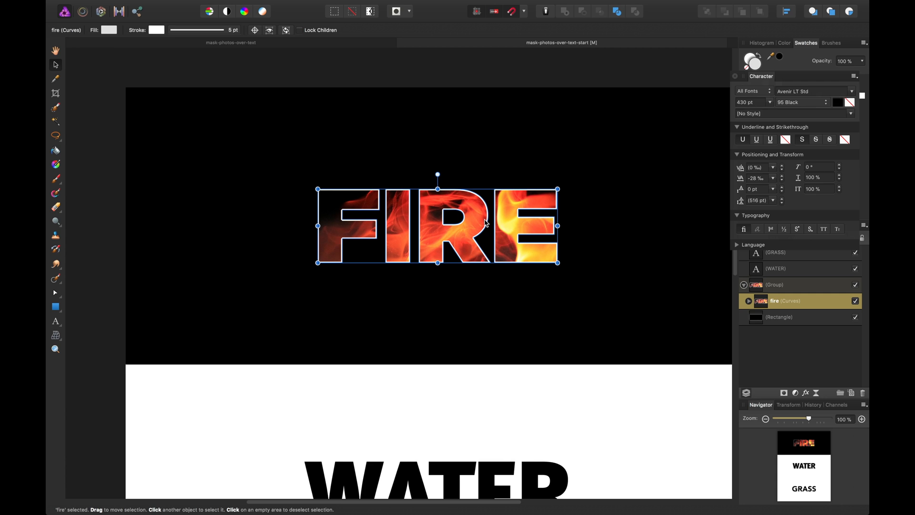
pyautogui.press('super+minus')
# Step: Place a larger second copy of the fire photo just above the black rectangle layer, aligning its bottom with the rectangle's bottom edge
pyautogui.click(406, 180)
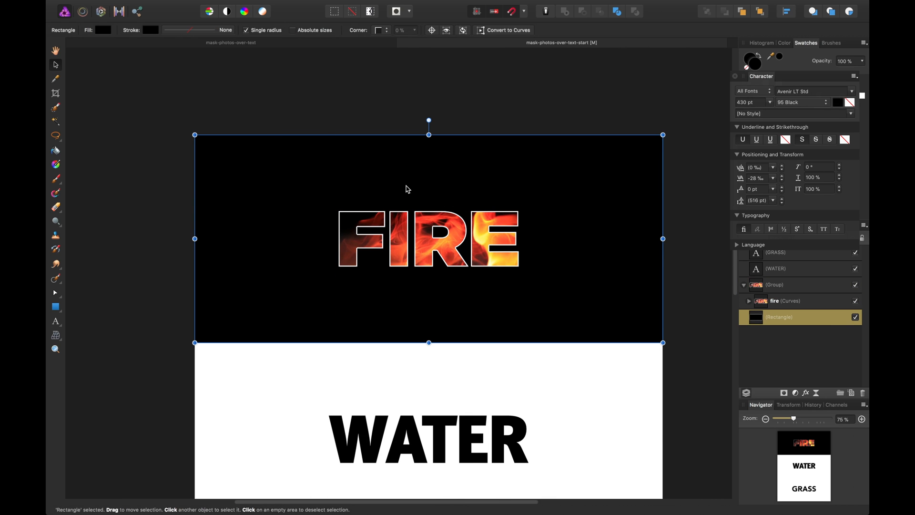
pyautogui.moveTo(94, 2)
pyautogui.click(134, 5)
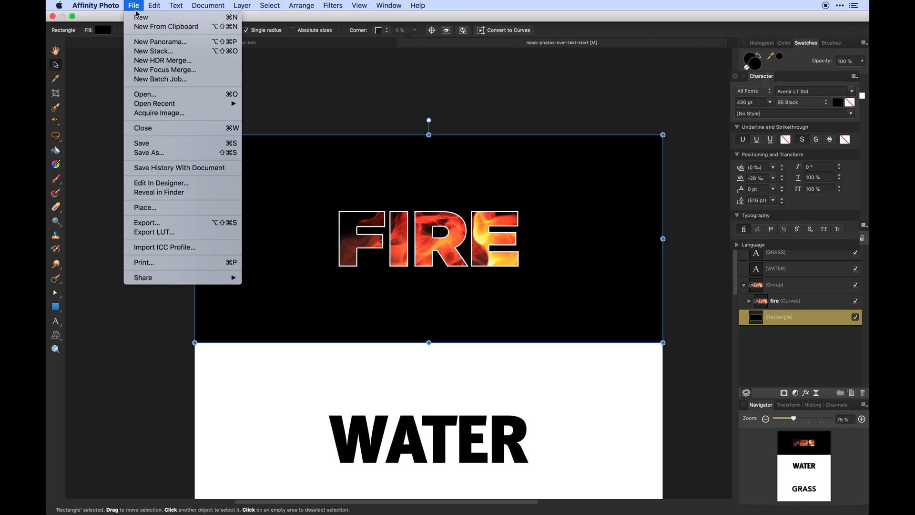
pyautogui.click(176, 208)
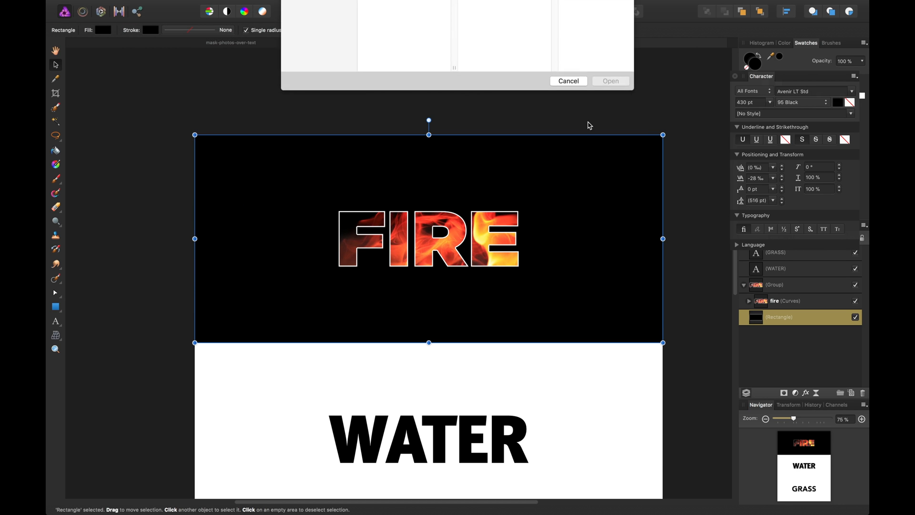
pyautogui.click(422, 51)
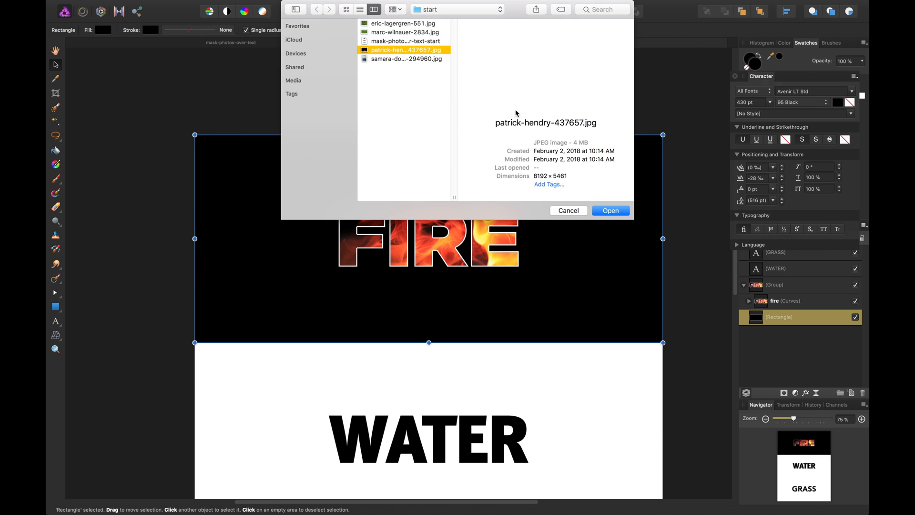
pyautogui.click(612, 211)
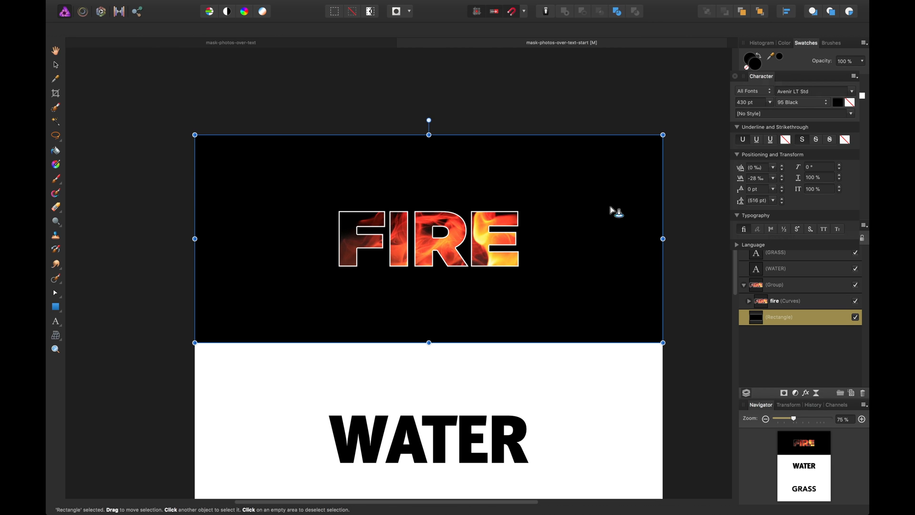
pyautogui.moveTo(170, 67); pyautogui.dragTo(839, 435)
pyautogui.moveTo(622, 432); pyautogui.dragTo(557, 287)
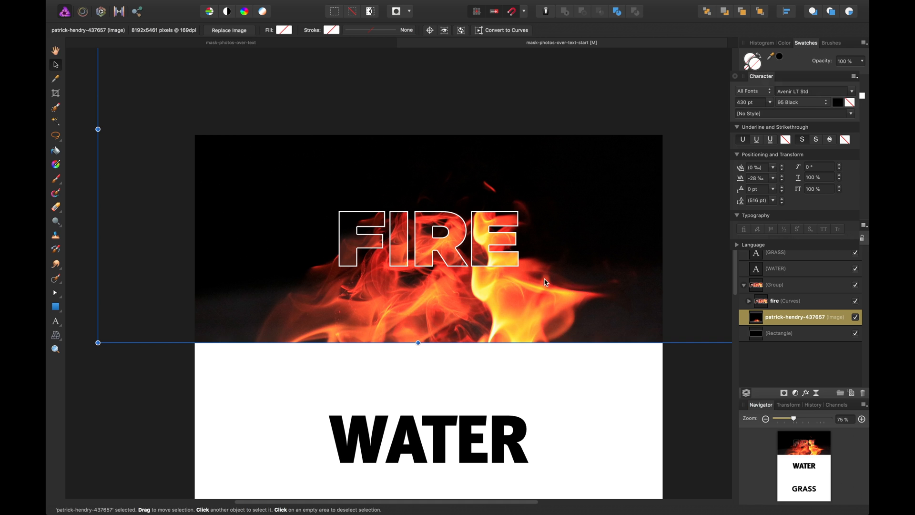
pyautogui.click(679, 370)
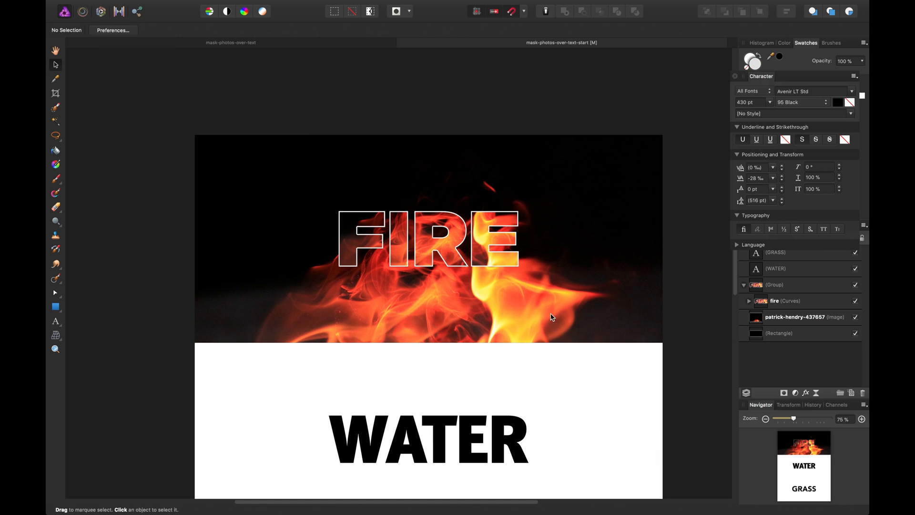
# Step: Turn on an Outer Shadow effect for the fire curves, keeping the FIRE lettering in view
pyautogui.click(462, 242)
pyautogui.click(785, 301)
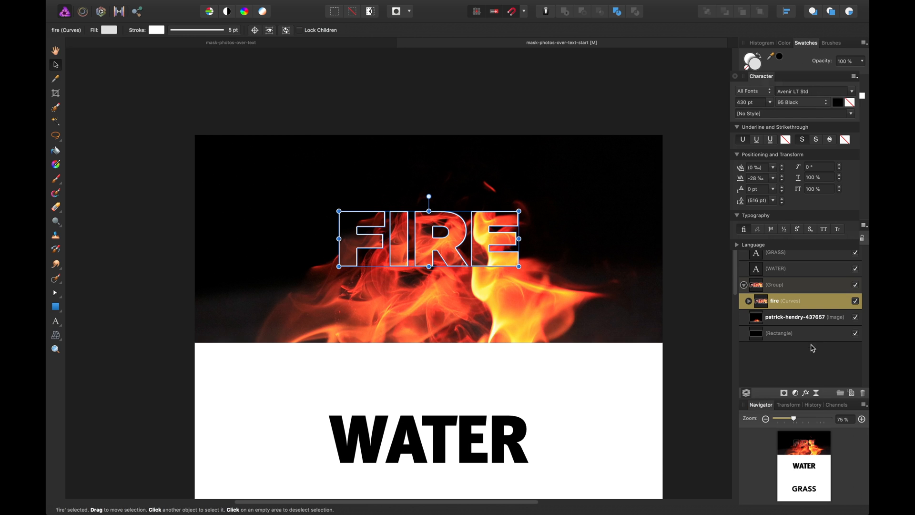
pyautogui.click(807, 394)
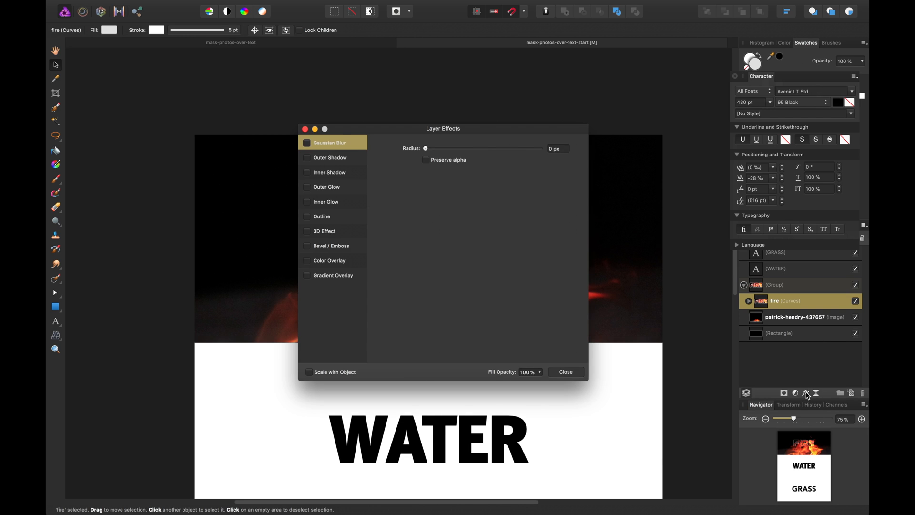
pyautogui.click(307, 158)
pyautogui.moveTo(341, 131); pyautogui.dragTo(617, 125)
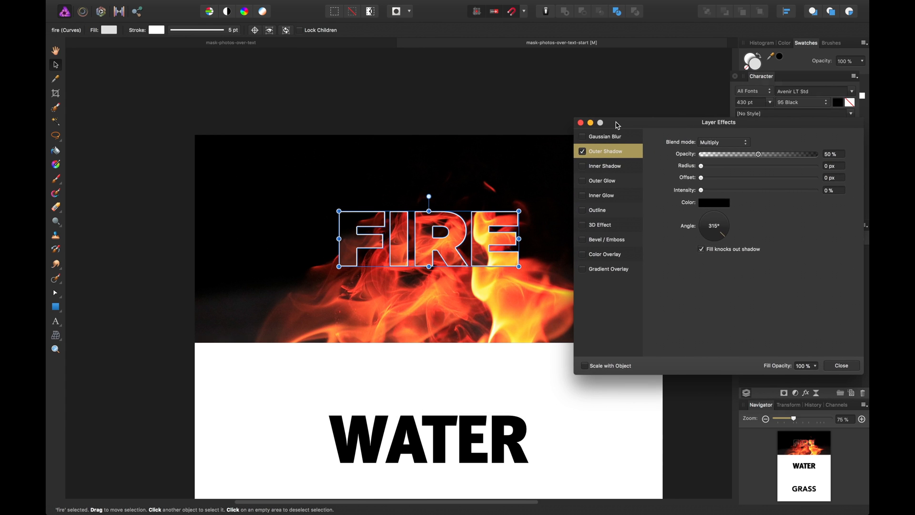
# Step: Set the outer shadow to a 270° angle, 100% opacity, 64.7 px radius, 5.7 px offset and 39% intensity
pyautogui.moveTo(716, 227); pyautogui.dragTo(714, 249)
pyautogui.moveTo(711, 167); pyautogui.dragTo(790, 172)
pyautogui.moveTo(702, 178); pyautogui.dragTo(747, 192)
pyautogui.moveTo(758, 154); pyautogui.dragTo(844, 154)
pyautogui.moveTo(737, 177)
pyautogui.mouseDown()
pyautogui.moveTo(754, 178)
pyautogui.moveTo(740, 180)
pyautogui.mouseUp()
pyautogui.moveTo(789, 166); pyautogui.dragTo(809, 171)
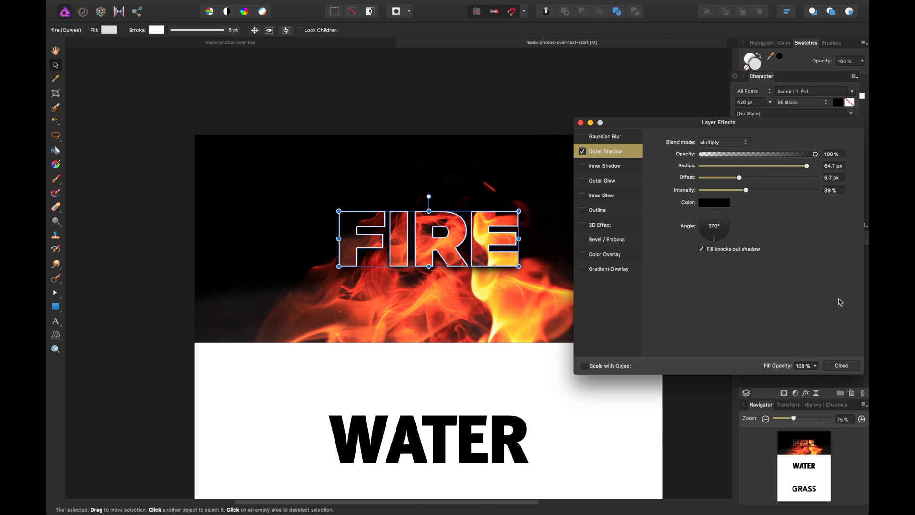
pyautogui.click(856, 360)
# Step: After a look at the finished example, clip the larger fire photo inside the black rectangle layer and collapse that layer
pyautogui.click(174, 46)
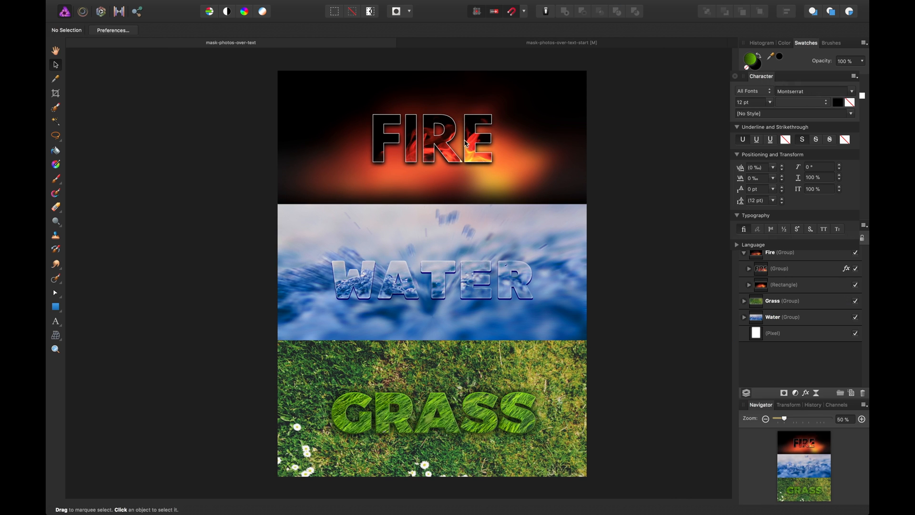
pyautogui.click(502, 46)
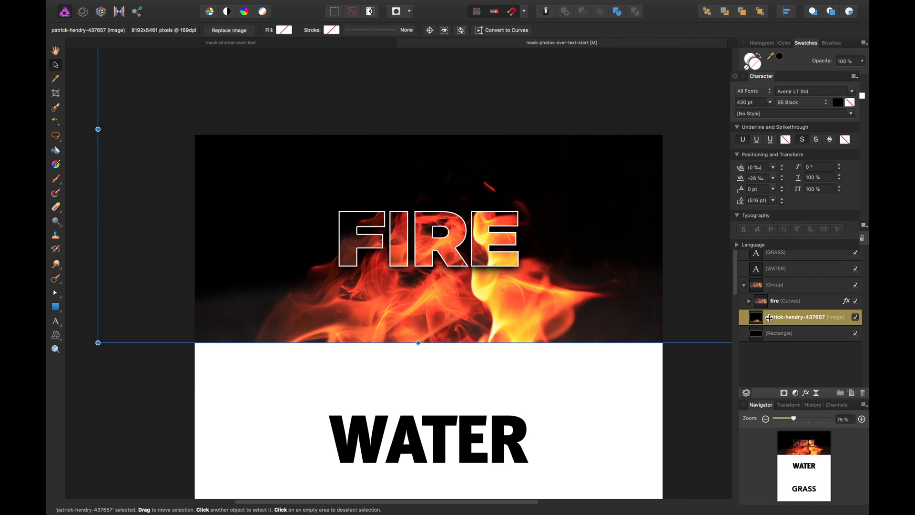
pyautogui.moveTo(769, 318); pyautogui.dragTo(773, 337)
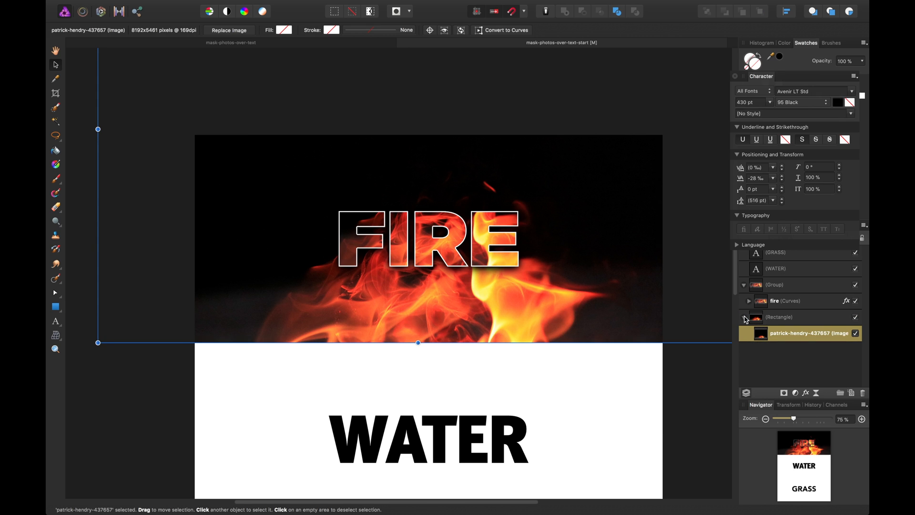
pyautogui.click(744, 317)
pyautogui.click(683, 368)
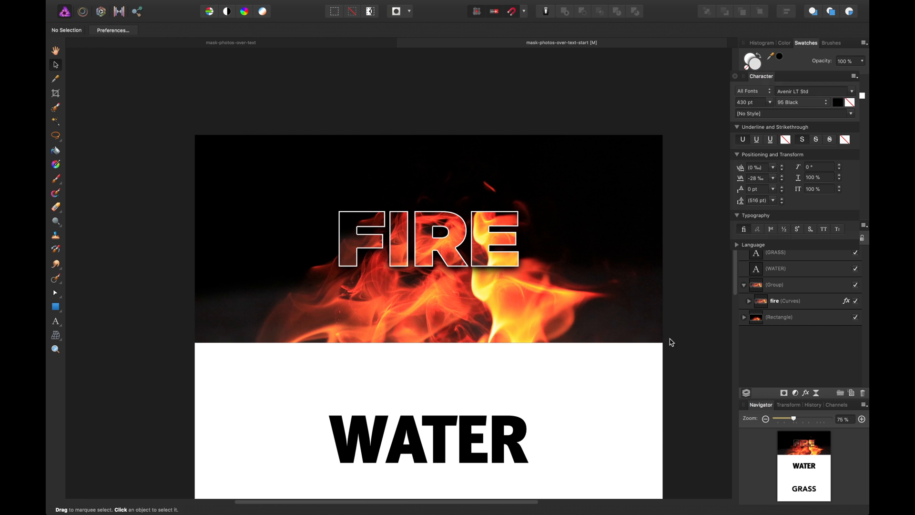
# Step: Turn on Lock Children for the rectangle holding the background fire photo and try moving it
pyautogui.click(605, 253)
pyautogui.moveTo(578, 245)
pyautogui.mouseDown()
pyautogui.moveTo(574, 236)
pyautogui.moveTo(578, 243)
pyautogui.mouseUp()
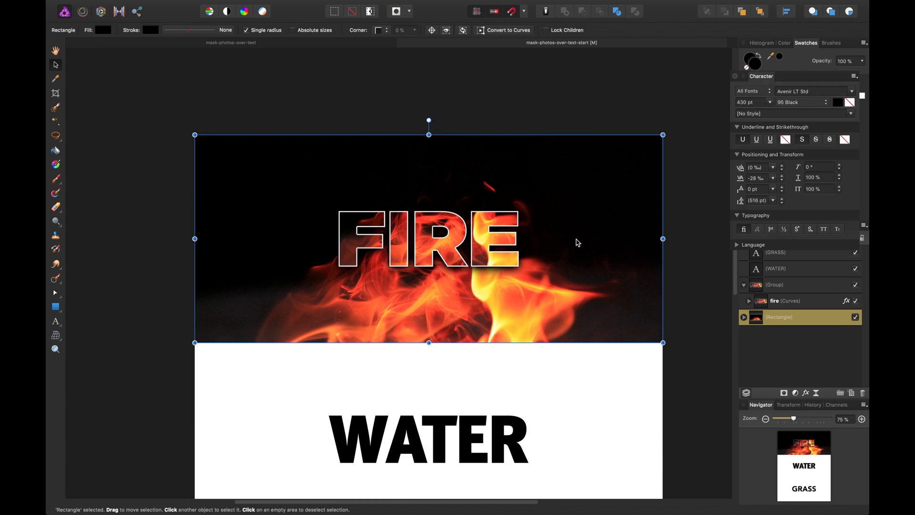
pyautogui.click(546, 30)
pyautogui.click(609, 107)
pyautogui.moveTo(609, 236); pyautogui.dragTo(605, 207)
pyautogui.click(676, 209)
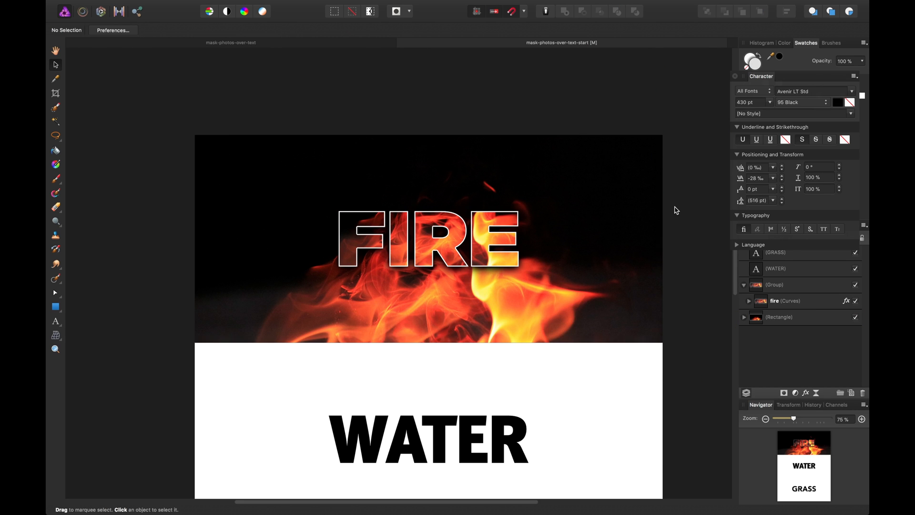
# Step: Add a live Gaussian Blur filter to the background fire photo with Preserve Alpha on and a radius of 4 px
pyautogui.click(744, 317)
pyautogui.click(781, 336)
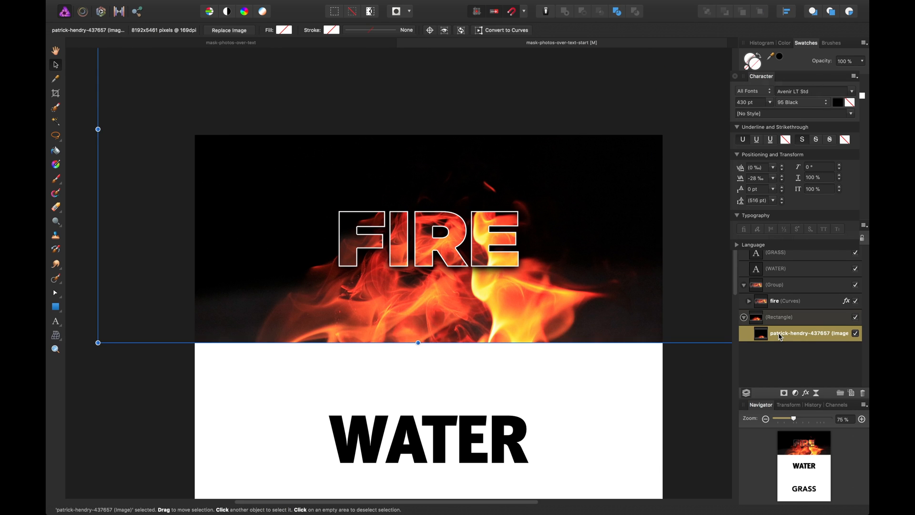
pyautogui.moveTo(270, 9)
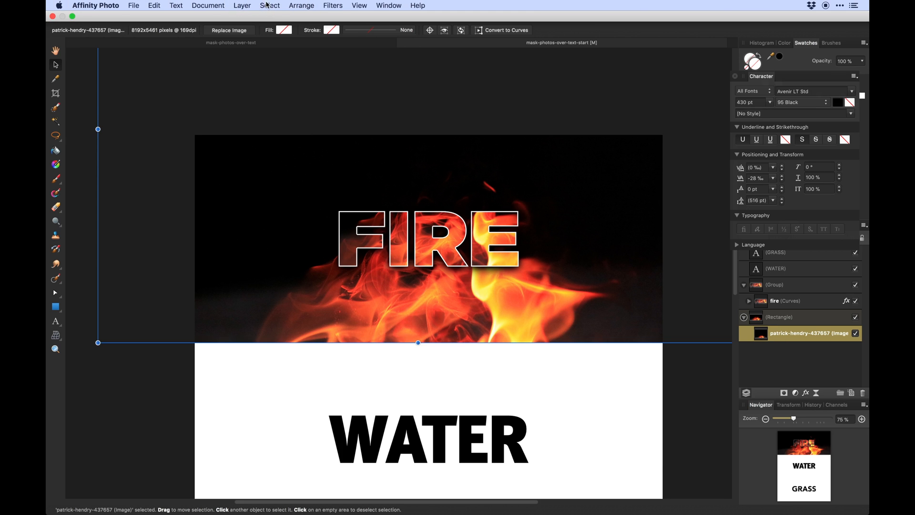
pyautogui.click(242, 5)
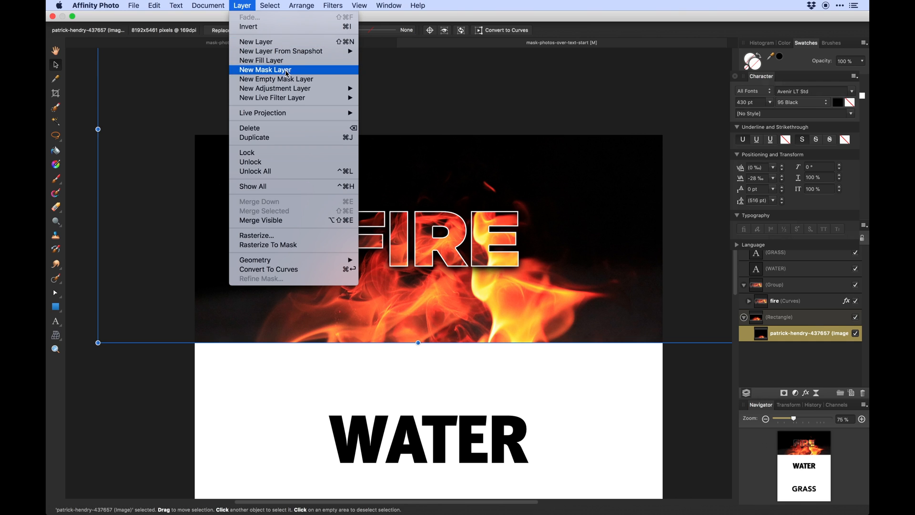
pyautogui.moveTo(296, 89)
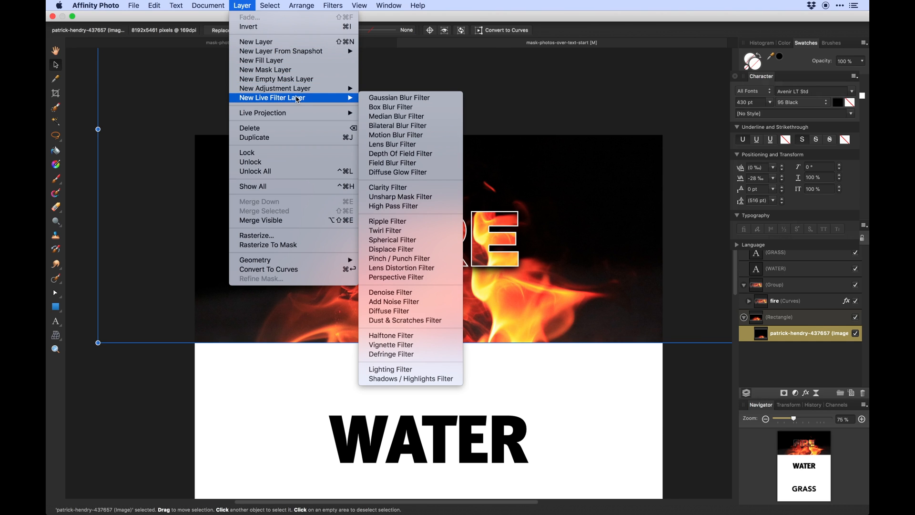
pyautogui.click(391, 99)
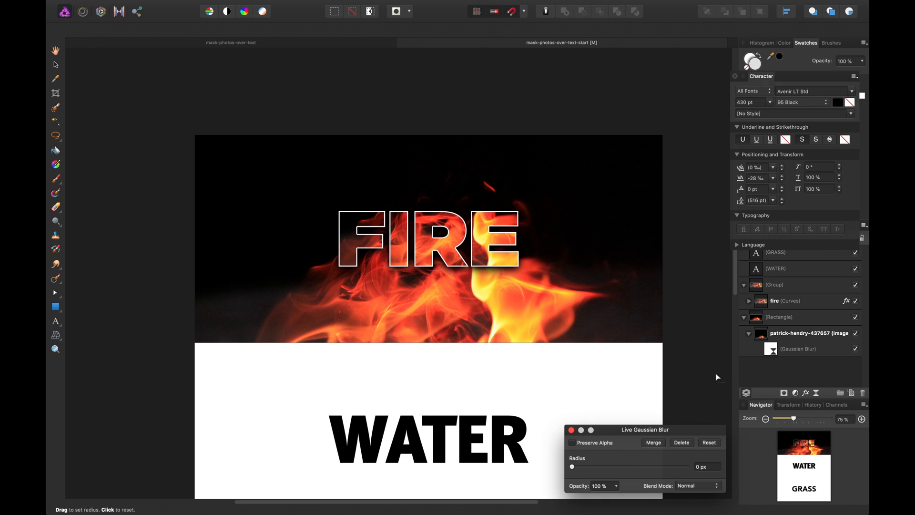
pyautogui.moveTo(575, 469); pyautogui.dragTo(581, 468)
pyautogui.moveTo(582, 468); pyautogui.dragTo(608, 470)
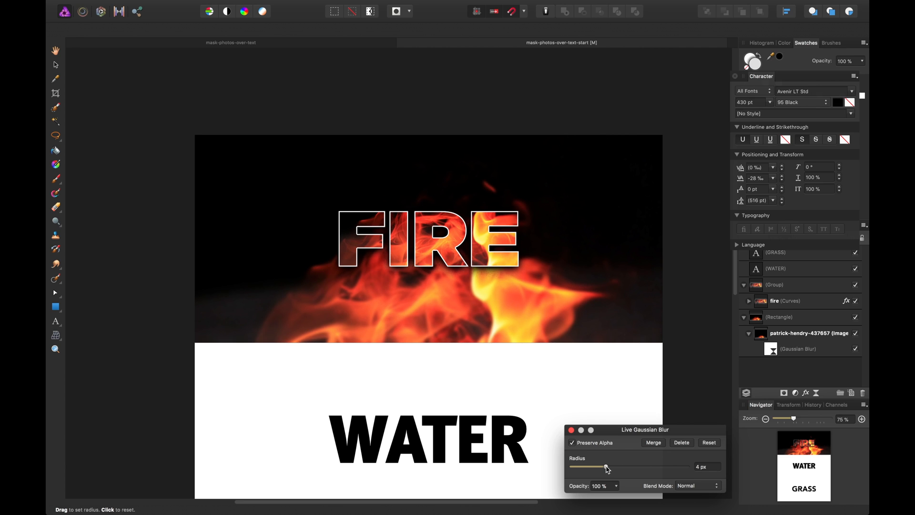
pyautogui.click(571, 431)
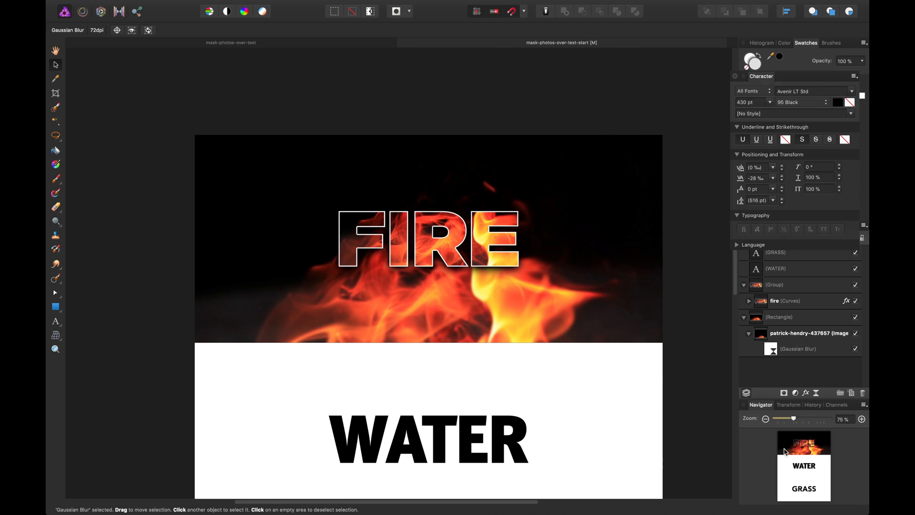
# Step: Paint black on the Gaussian Blur layer over the flames below FIRE, raising the soft brush's opacity to 63%, and save the document
pyautogui.click(771, 348)
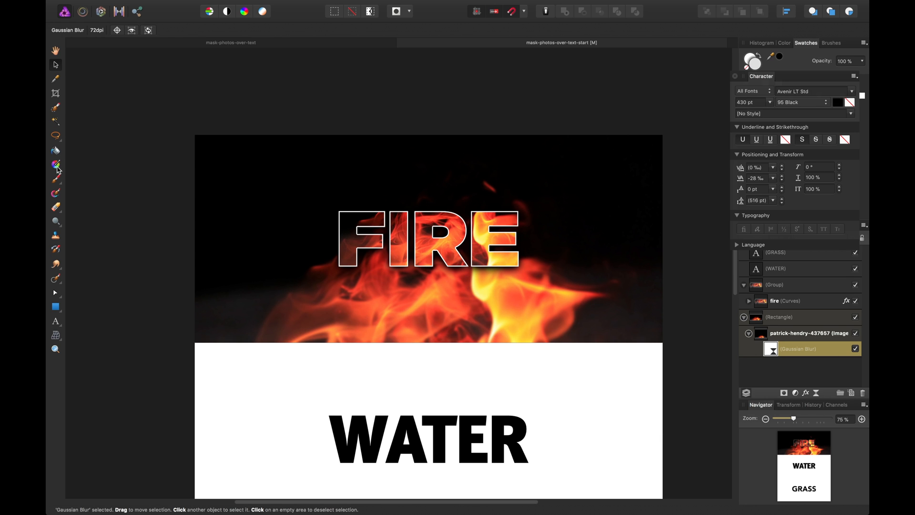
pyautogui.click(55, 179)
pyautogui.moveTo(467, 289)
pyautogui.mouseDown()
pyautogui.moveTo(418, 286)
pyautogui.moveTo(453, 307)
pyautogui.moveTo(439, 312)
pyautogui.moveTo(504, 321)
pyautogui.mouseUp()
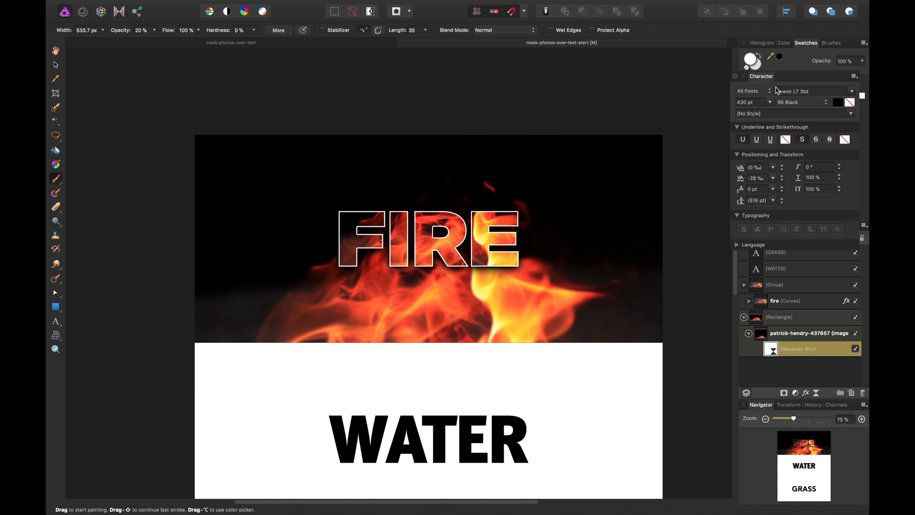
pyautogui.click(780, 56)
pyautogui.moveTo(370, 305)
pyautogui.mouseDown()
pyautogui.moveTo(473, 299)
pyautogui.moveTo(429, 286)
pyautogui.moveTo(481, 292)
pyautogui.moveTo(446, 299)
pyautogui.moveTo(406, 276)
pyautogui.moveTo(425, 274)
pyautogui.moveTo(424, 266)
pyautogui.moveTo(405, 273)
pyautogui.moveTo(470, 274)
pyautogui.moveTo(399, 277)
pyautogui.moveTo(423, 276)
pyautogui.mouseUp()
pyautogui.moveTo(122, 35); pyautogui.dragTo(140, 36)
pyautogui.scroll(-1, 594, 333)
pyautogui.scroll(1, 552, 325)
pyautogui.moveTo(477, 315)
pyautogui.mouseDown()
pyautogui.moveTo(477, 294)
pyautogui.moveTo(435, 294)
pyautogui.mouseUp()
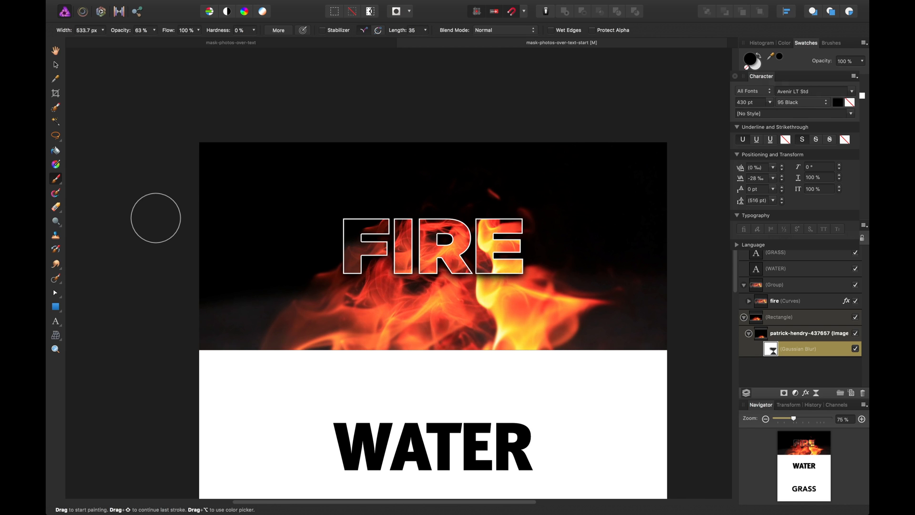
pyautogui.press('super+s')
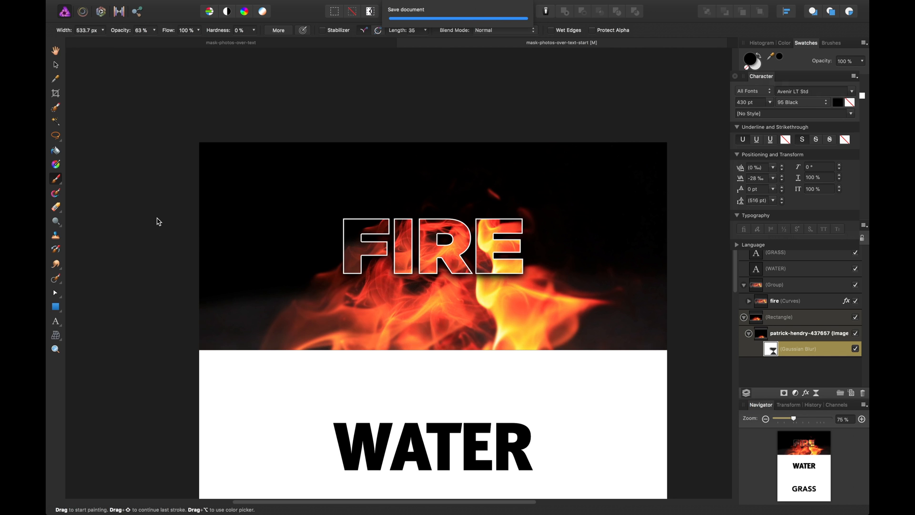
# Step: Duplicate the rectangle, position the copy directly below the fire section, and move its layer just beneath the WATER text layer
pyautogui.scroll(-5, 231, 219)
pyautogui.press('v')
pyautogui.scroll(5, 230, 219)
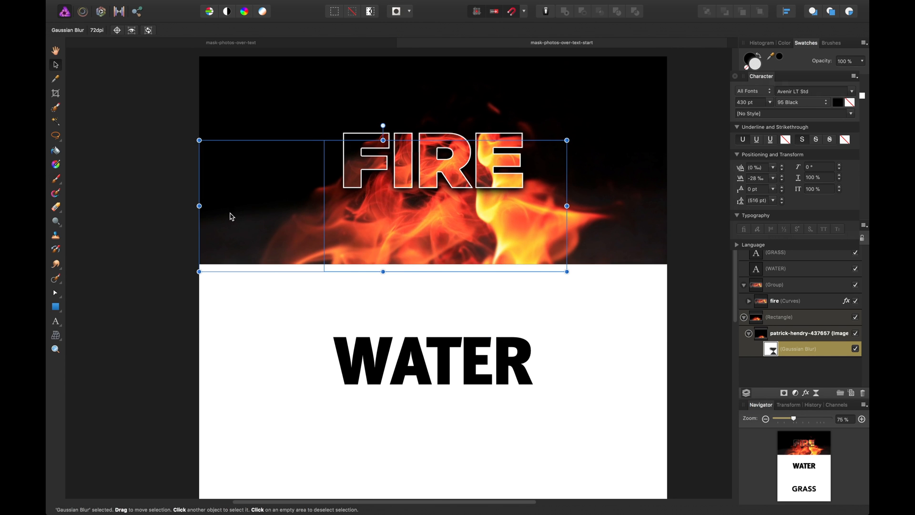
pyautogui.scroll(2, 244, 157)
pyautogui.click(243, 151)
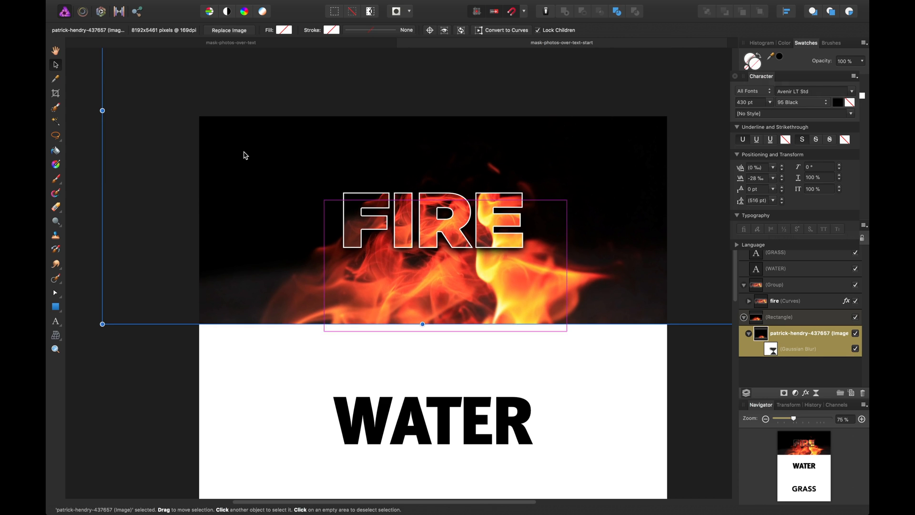
pyautogui.click(766, 318)
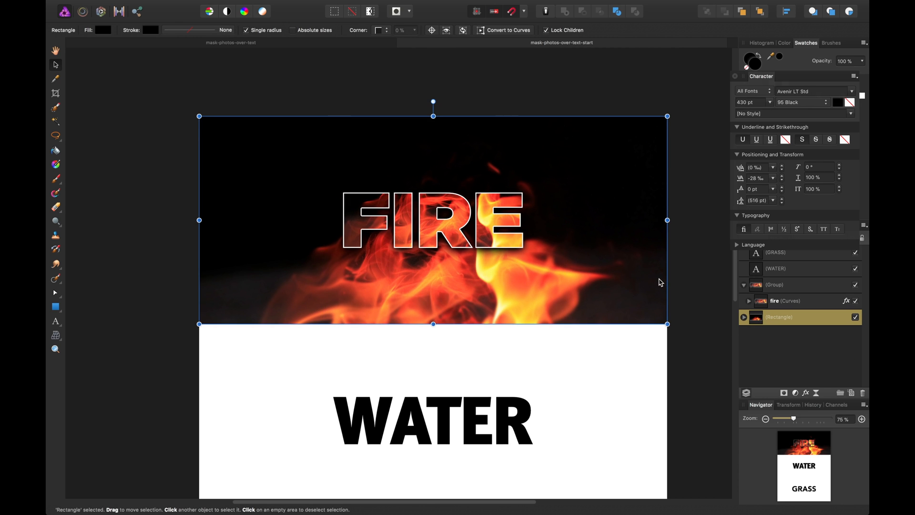
pyautogui.press('super+j')
pyautogui.moveTo(582, 190); pyautogui.dragTo(604, 385)
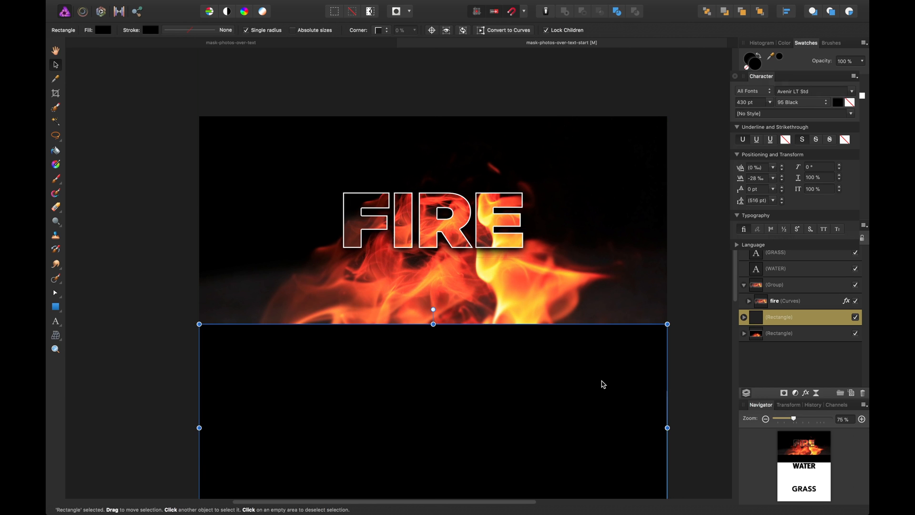
pyautogui.press('super+bracketleft')
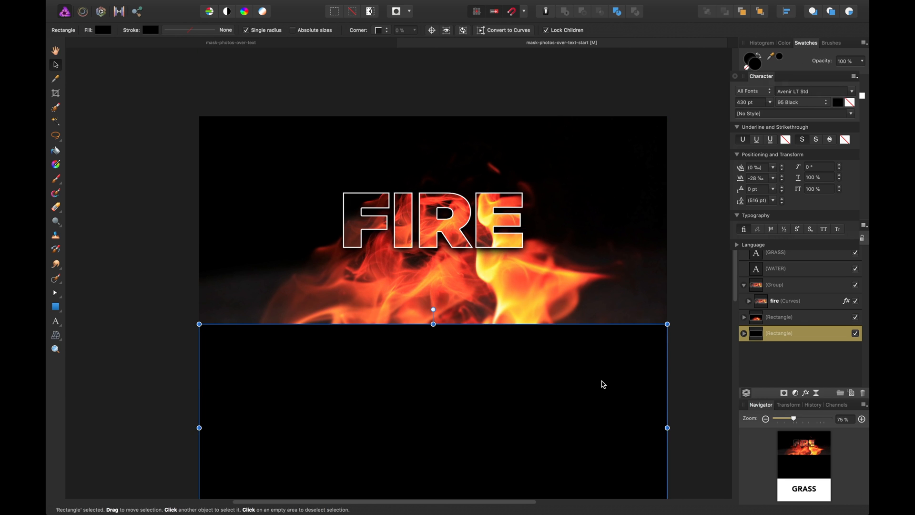
pyautogui.moveTo(775, 330); pyautogui.dragTo(762, 282)
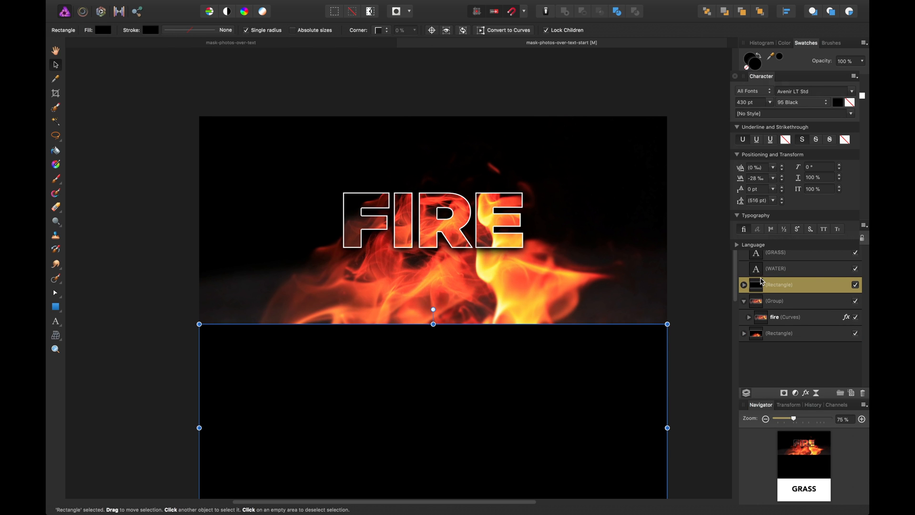
# Step: Collapse the FIRE lettering group and group it together with its photo-filled background rectangle
pyautogui.click(774, 300)
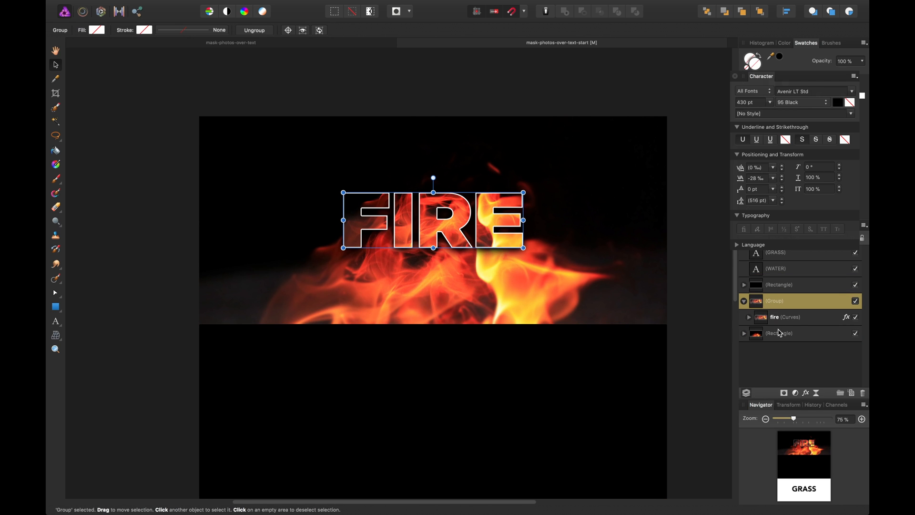
pyautogui.keyDown('super'); pyautogui.click(780, 333); pyautogui.keyUp('super')
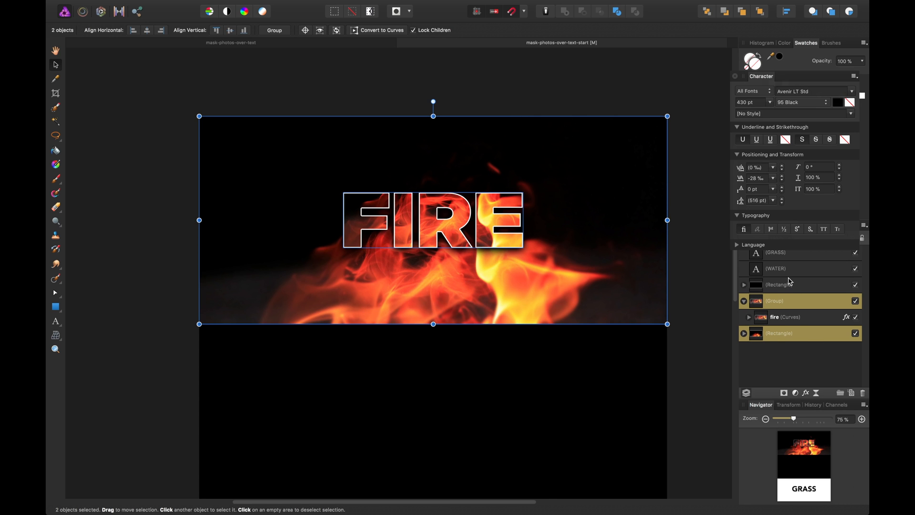
pyautogui.click(809, 355)
pyautogui.click(799, 333)
pyautogui.keyDown('super'); pyautogui.click(794, 309); pyautogui.keyUp('super')
pyautogui.click(744, 302)
pyautogui.click(773, 317)
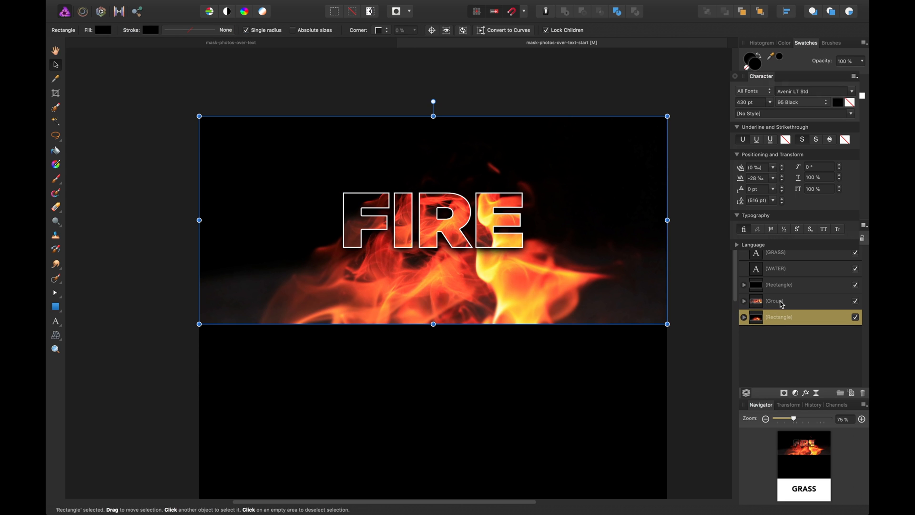
pyautogui.keyDown('super'); pyautogui.click(782, 304); pyautogui.keyUp('super')
pyautogui.press('super+g')
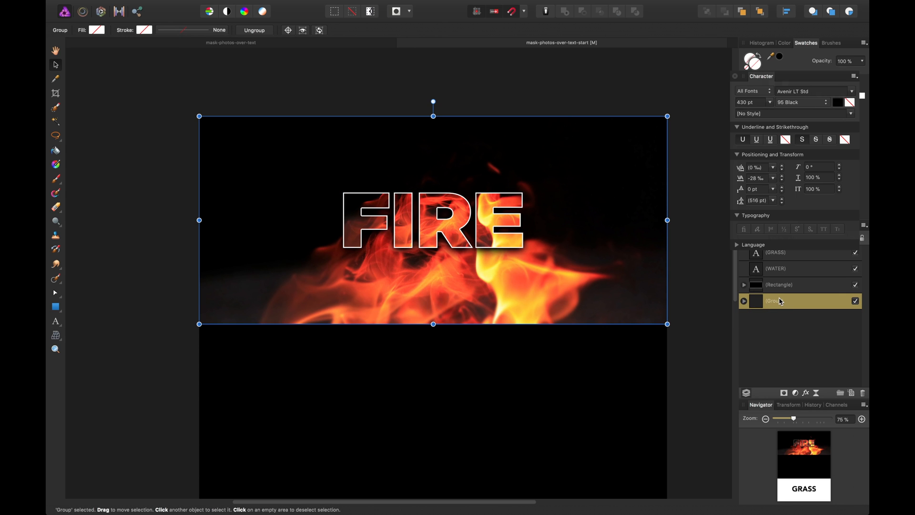
# Step: Rename the new group as fire, then save the document with nothing selected
pyautogui.doubleClick(781, 301)
pyautogui.write('fire')
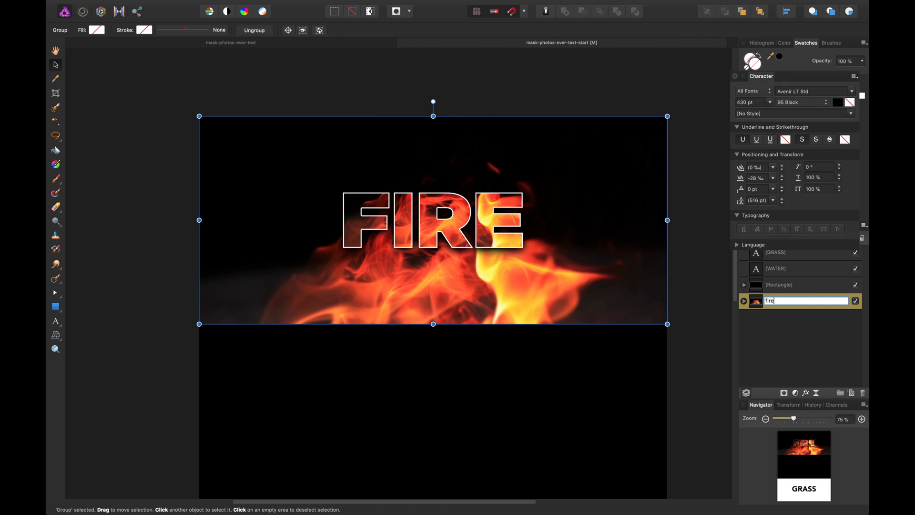
pyautogui.press('Return')
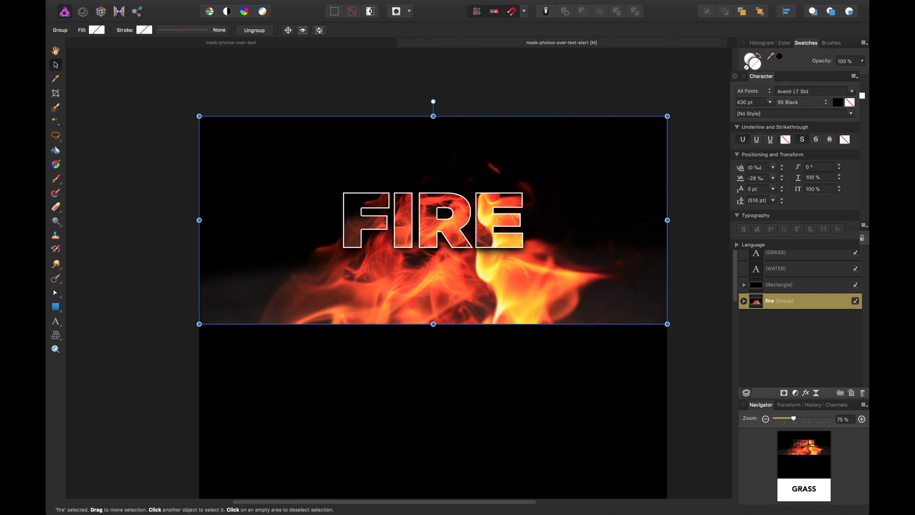
pyautogui.hotkey('ctrl', 's')
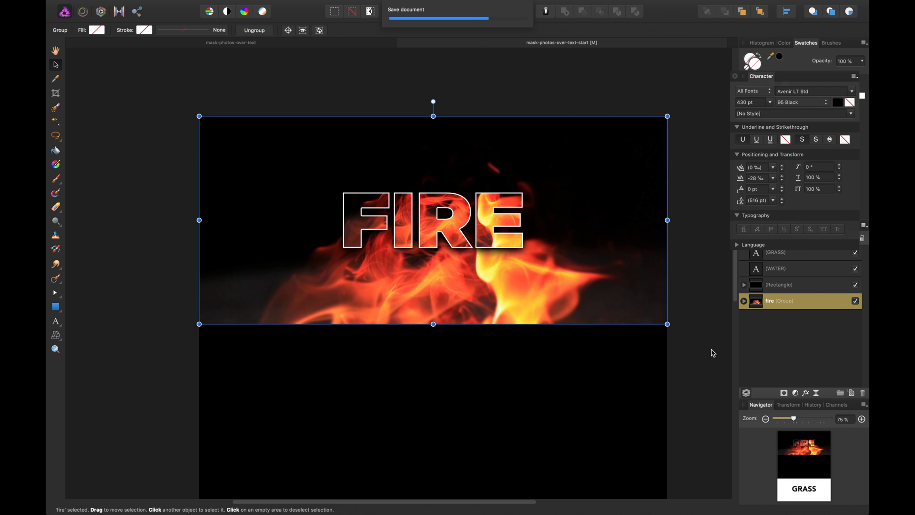
pyautogui.hotkey('ctrl', 'd')
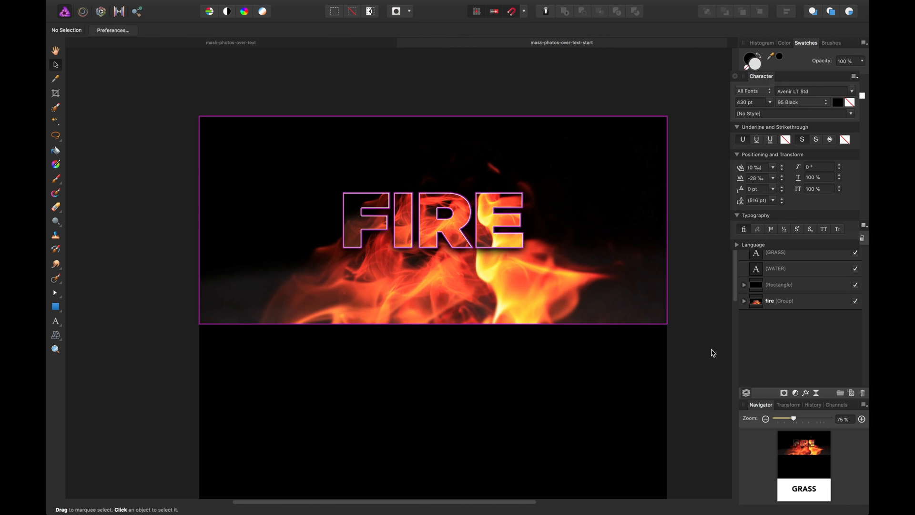
# Step: Fill the WATER text with white (FFFFFF) and deselect it
pyautogui.scroll(-5, 714, 353)
pyautogui.click(591, 332)
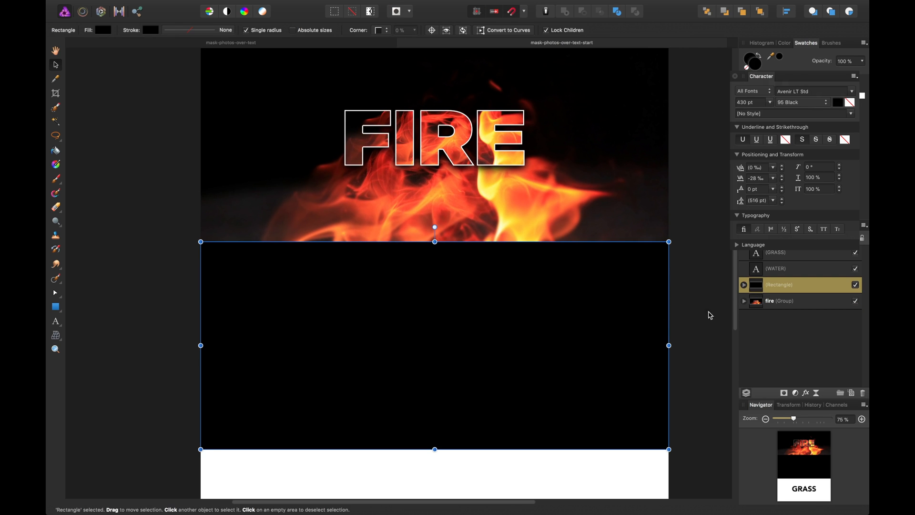
pyautogui.click(788, 269)
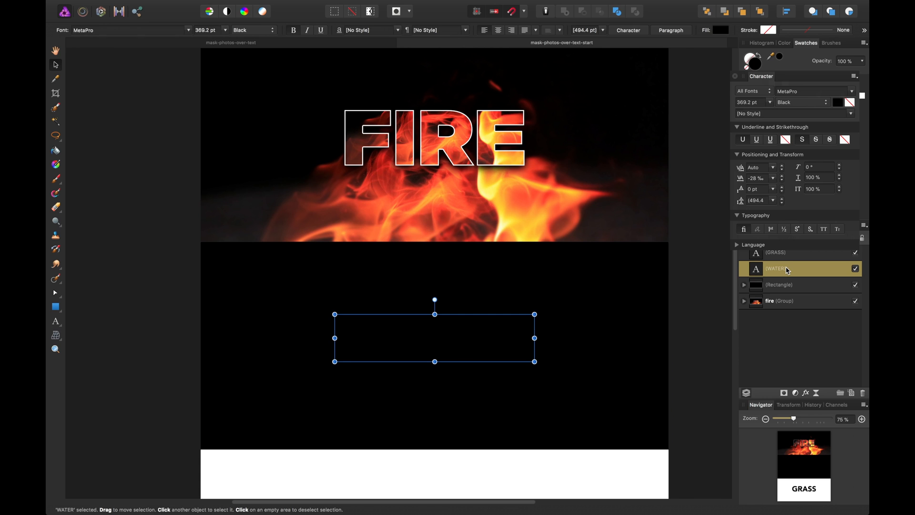
pyautogui.doubleClick(757, 64)
pyautogui.moveTo(267, 256); pyautogui.dragTo(198, 197)
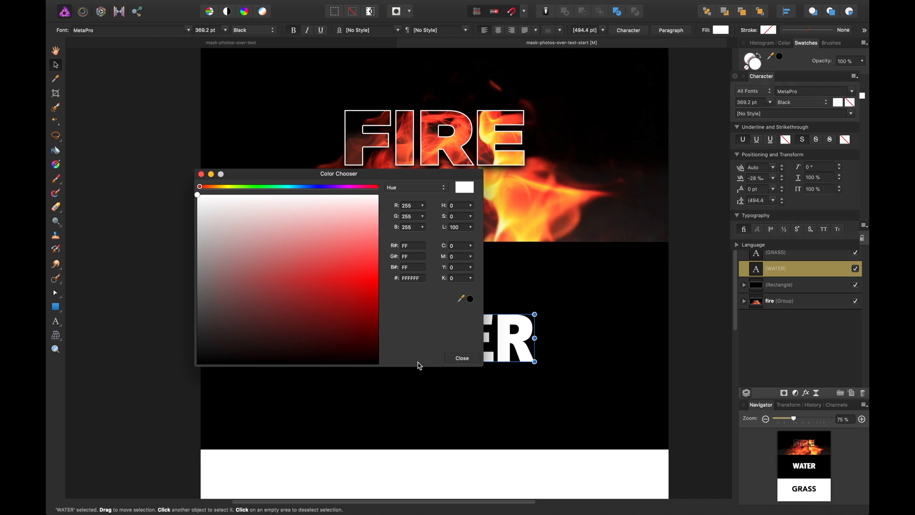
pyautogui.click(460, 358)
pyautogui.click(694, 313)
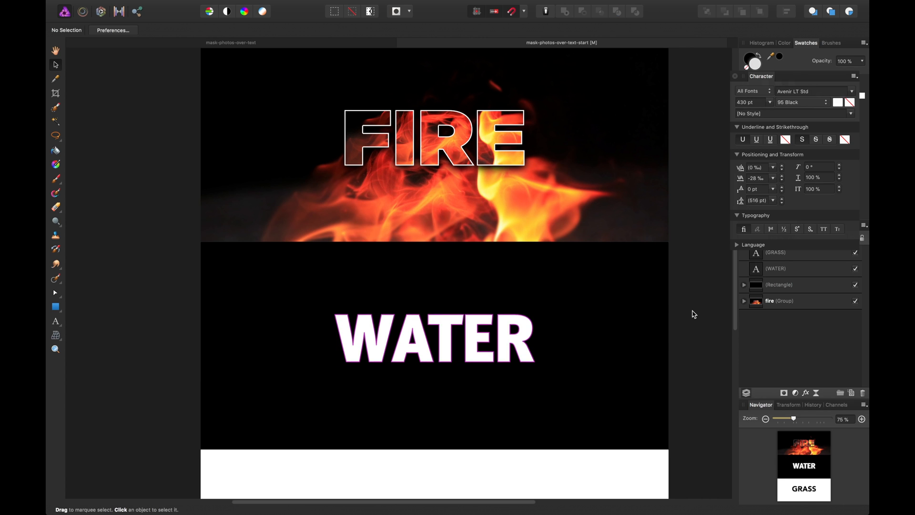
# Step: Convert the WATER text to curves
pyautogui.click(448, 343)
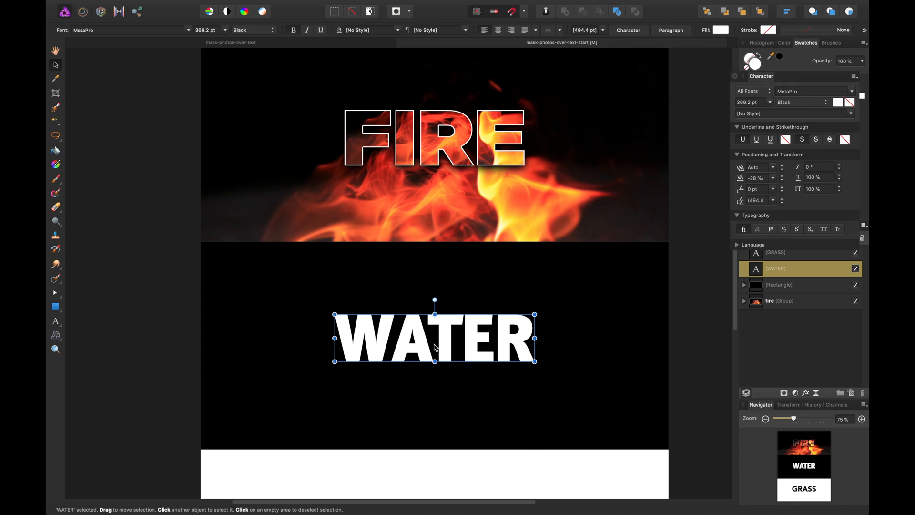
pyautogui.rightClick(436, 347)
pyautogui.scroll(-3, 471, 404)
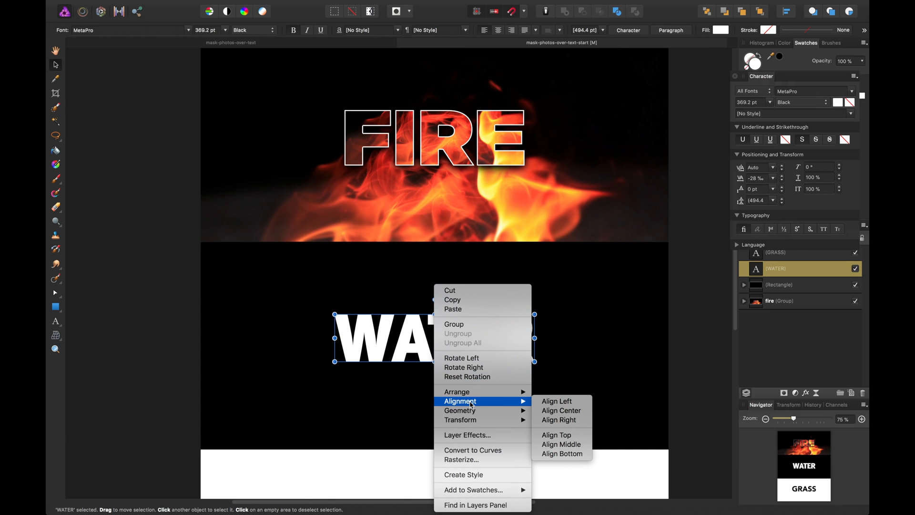
pyautogui.click(479, 450)
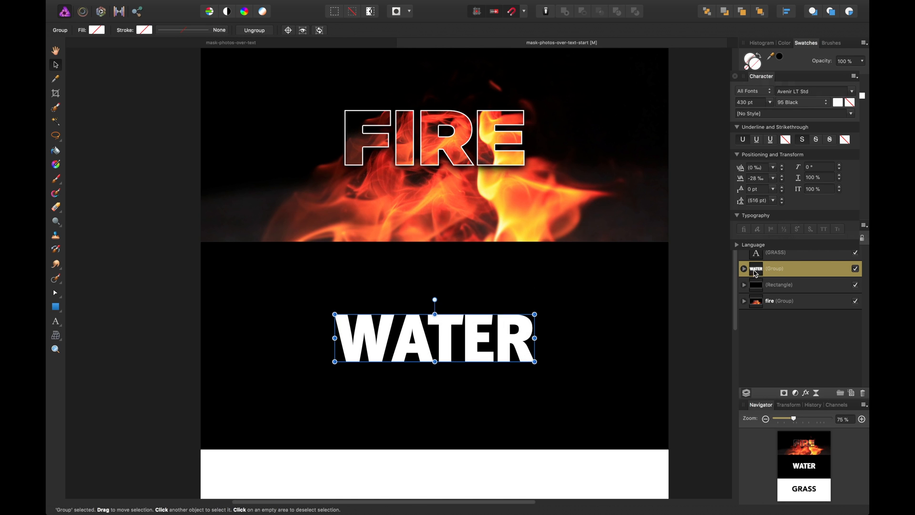
# Step: Expand the WATER group and merge its five letter curves into one shape with the Add operation
pyautogui.click(744, 268)
pyautogui.click(781, 287)
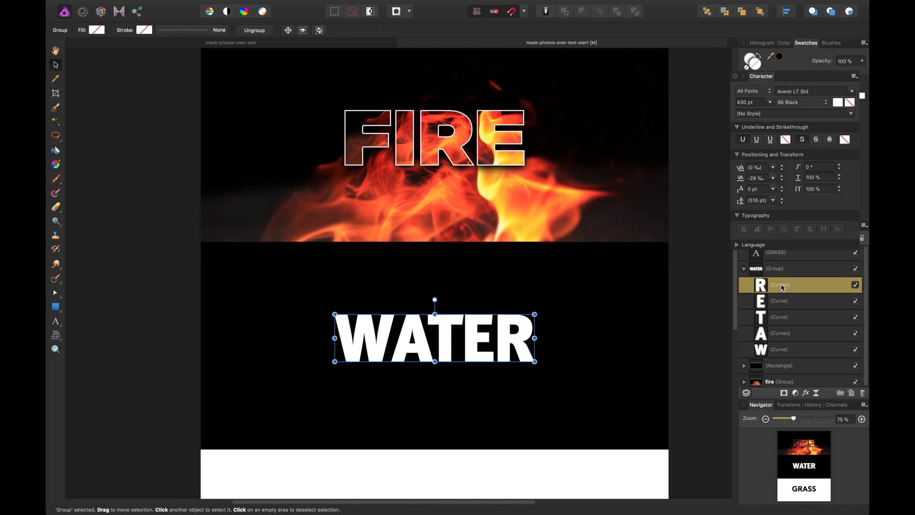
pyautogui.keyDown('shift'); pyautogui.click(783, 351); pyautogui.keyUp('shift')
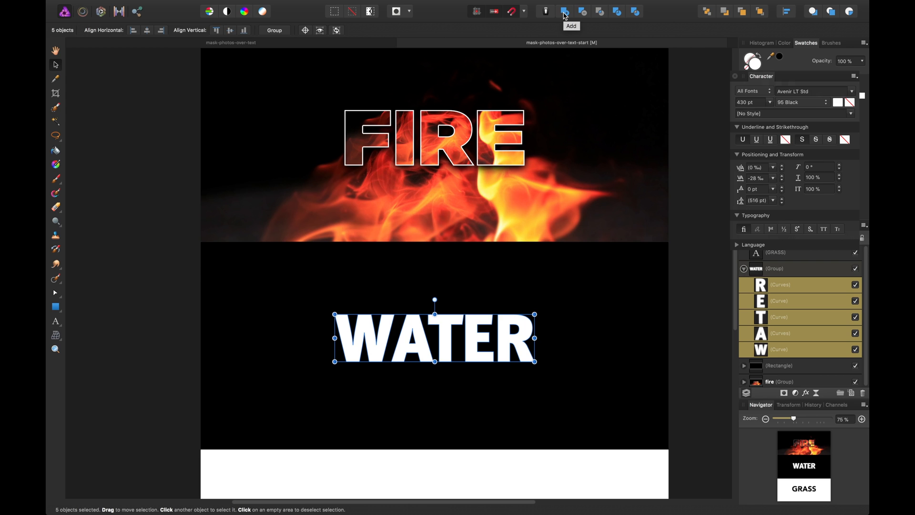
pyautogui.click(565, 16)
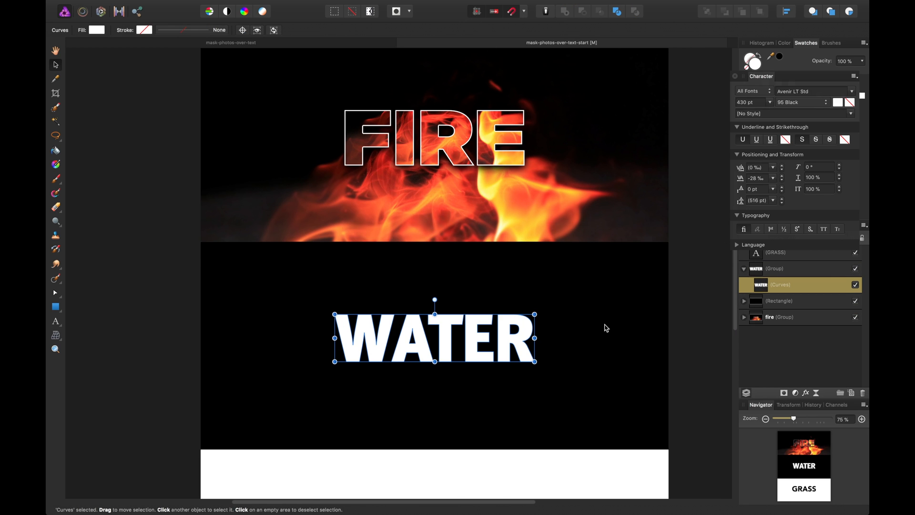
# Step: Nudge the WATER lettering group slightly downward and save the document
pyautogui.click(693, 273)
pyautogui.click(502, 335)
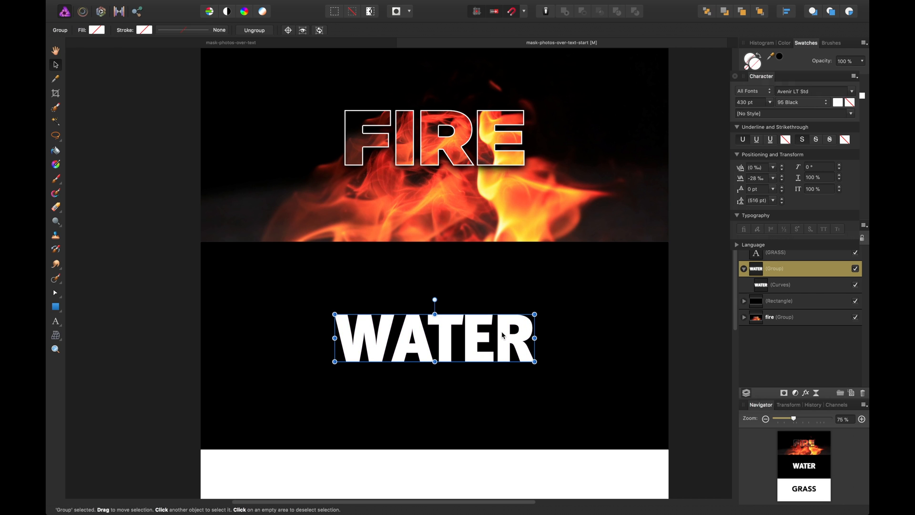
pyautogui.hotkey('shift', 'Down')
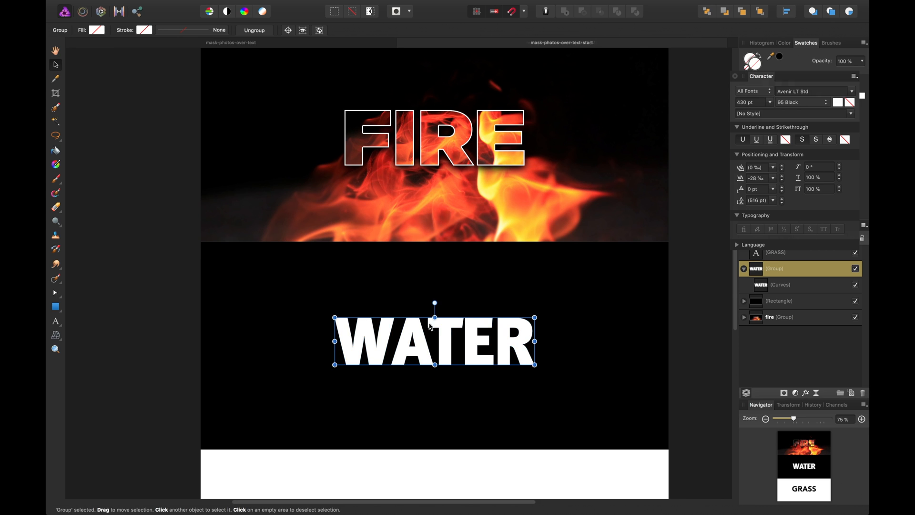
# Step: Place the water photo ending in 294960.jpg from the start folder over the canvas
pyautogui.click(142, 6)
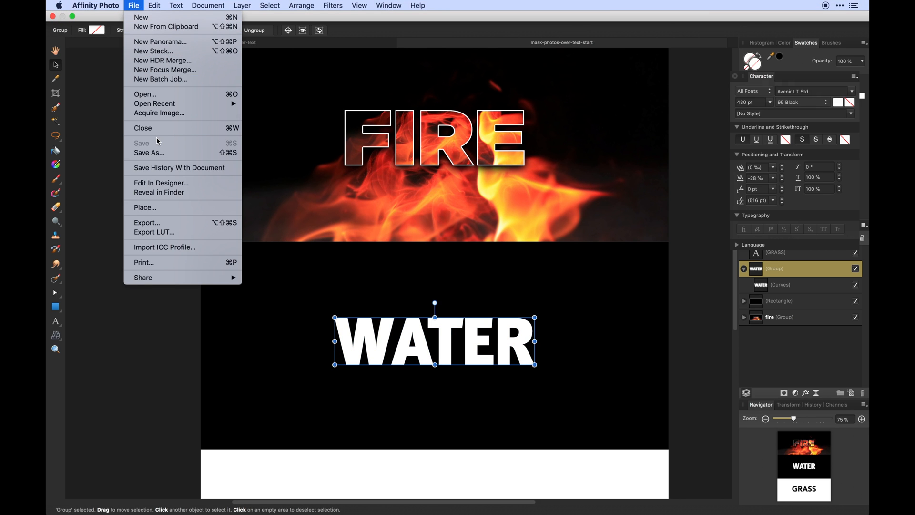
pyautogui.click(180, 208)
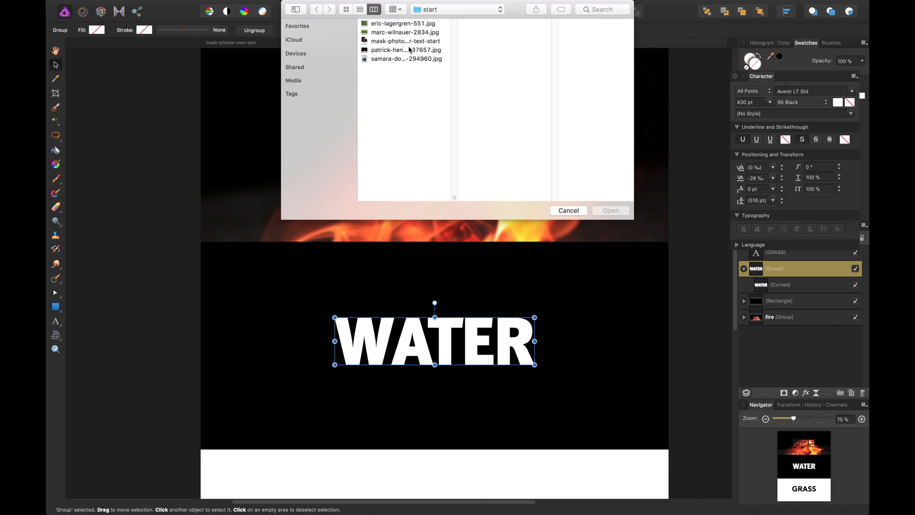
pyautogui.click(403, 59)
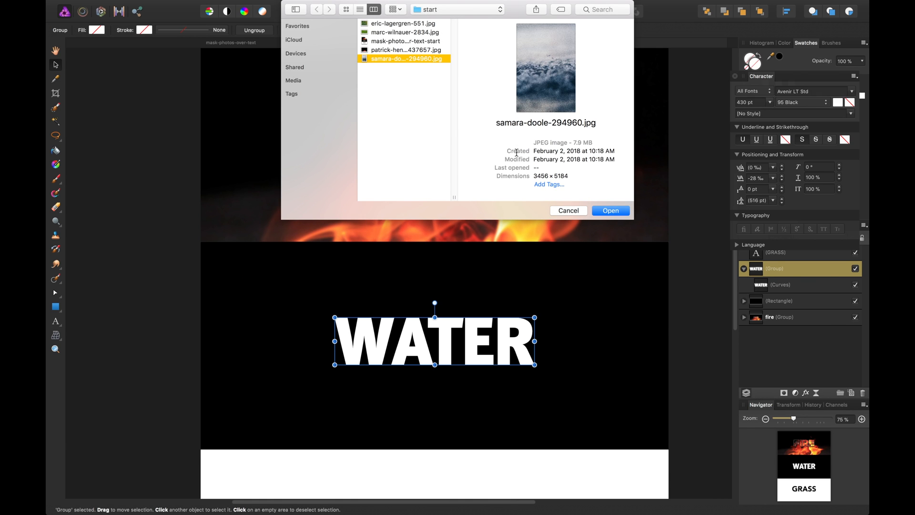
pyautogui.click(596, 211)
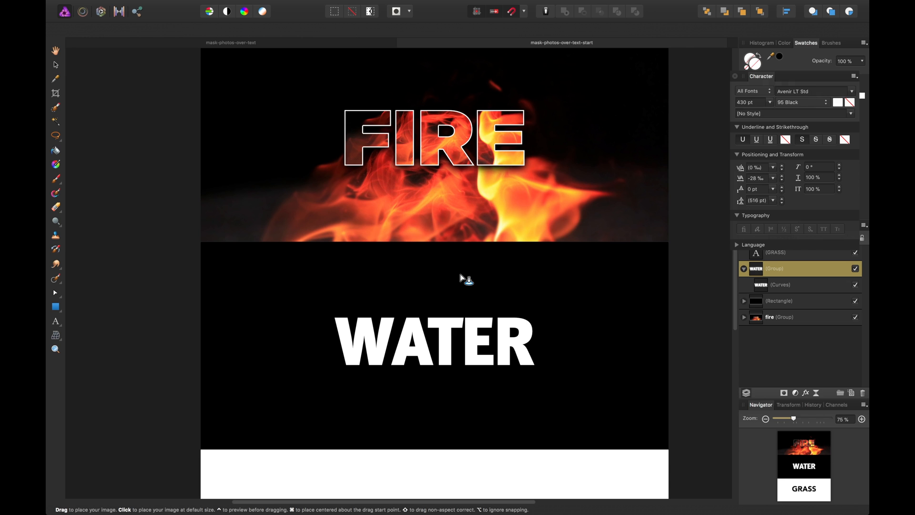
pyautogui.moveTo(176, 81); pyautogui.dragTo(717, 500)
# Step: Send the water photo behind the WATER group, then scale it down and position its wave crest behind the lettering
pyautogui.moveTo(548, 331); pyautogui.dragTo(604, 300)
pyautogui.moveTo(638, 77); pyautogui.dragTo(609, 120)
pyautogui.moveTo(553, 273); pyautogui.dragTo(560, 240)
pyautogui.press('super+bracketleft')
pyautogui.moveTo(623, 83); pyautogui.dragTo(572, 163)
pyautogui.moveTo(515, 244); pyautogui.dragTo(540, 193)
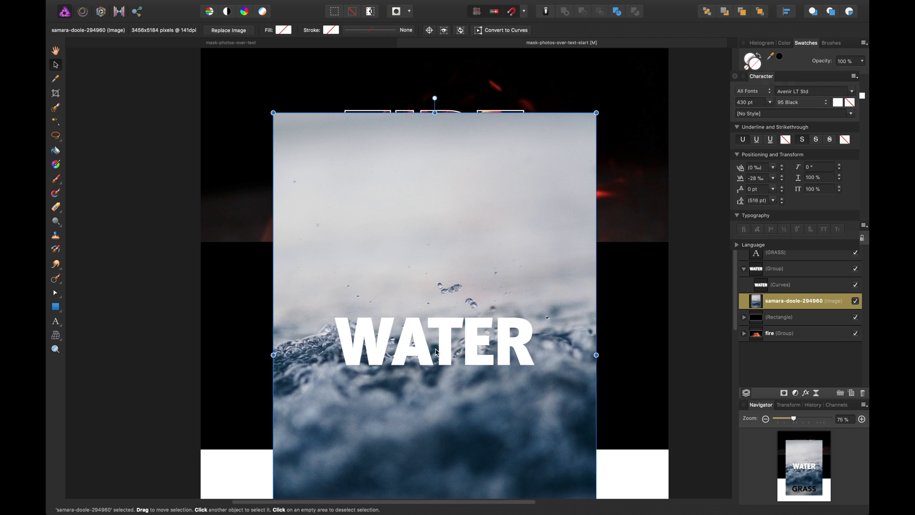
pyautogui.moveTo(463, 314); pyautogui.dragTo(463, 323)
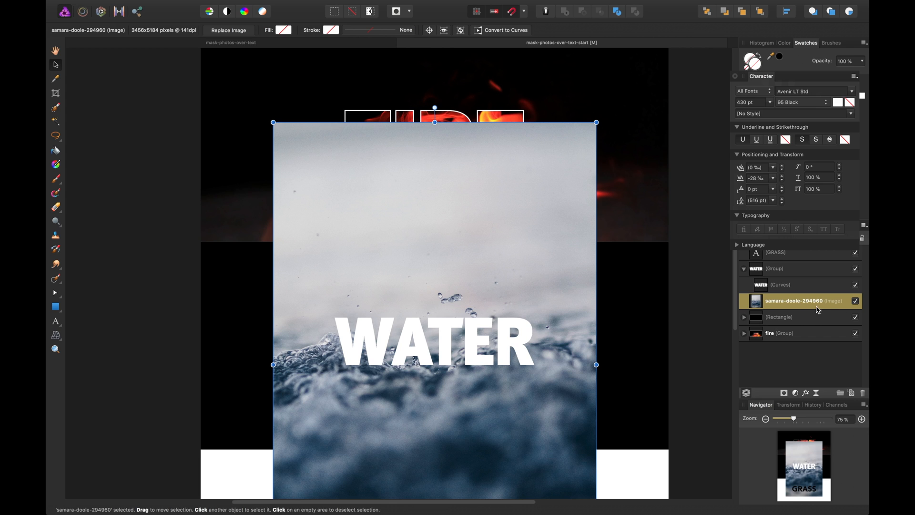
# Step: Clip the water photo inside the WATER curves, then shrink and reposition it so the splashes fill the letters
pyautogui.moveTo(760, 303); pyautogui.dragTo(778, 291)
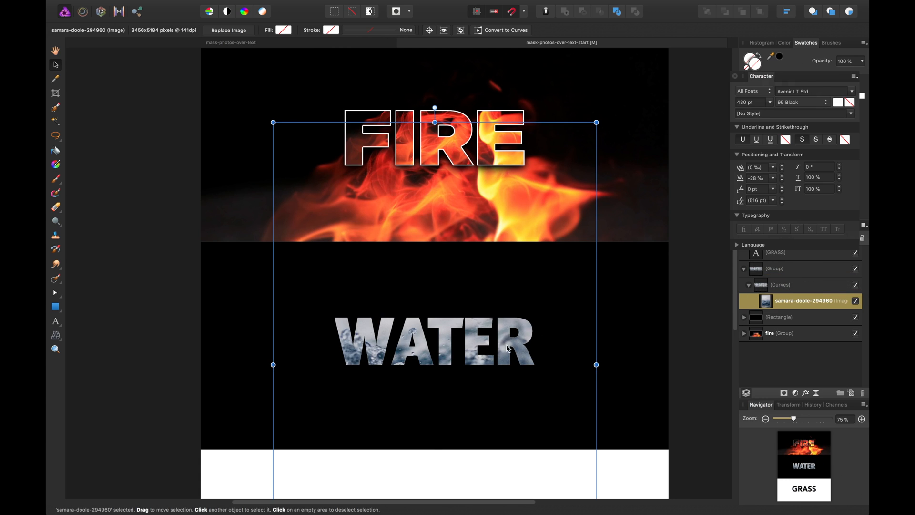
pyautogui.scroll(-1, 509, 349)
pyautogui.click(639, 299)
pyautogui.click(775, 305)
pyautogui.moveTo(519, 316)
pyautogui.mouseDown()
pyautogui.moveTo(525, 301)
pyautogui.moveTo(522, 319)
pyautogui.mouseUp()
pyautogui.moveTo(601, 115); pyautogui.dragTo(548, 196)
pyautogui.moveTo(528, 286); pyautogui.dragTo(538, 245)
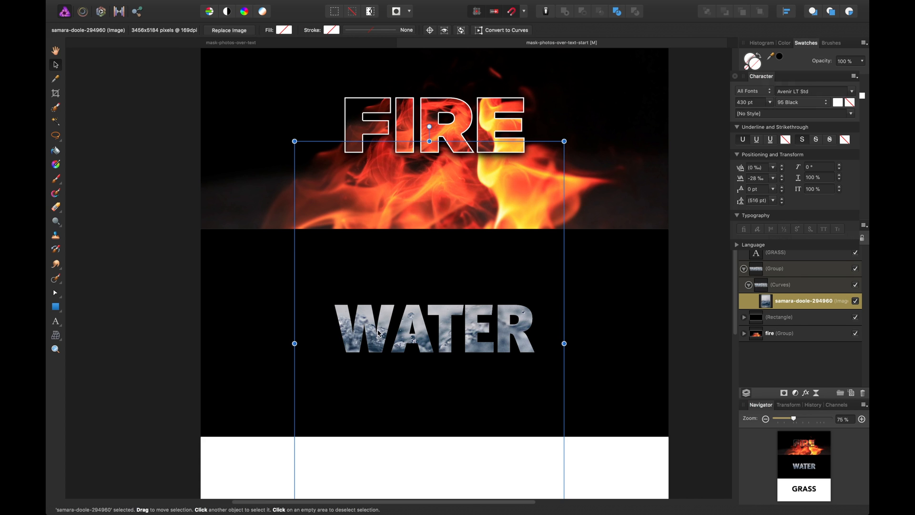
pyautogui.click(708, 278)
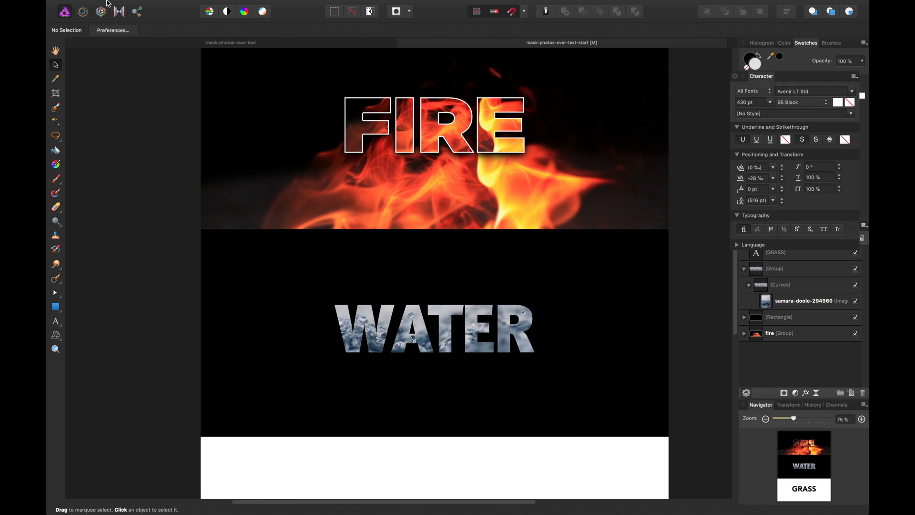
# Step: Place a second copy of the water photo ending in 294960.jpg on the canvas
pyautogui.click(130, 6)
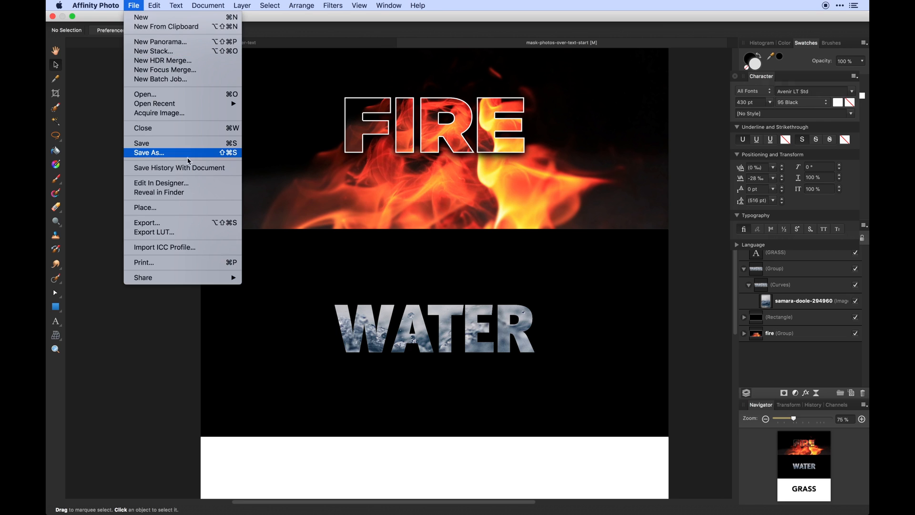
pyautogui.click(181, 208)
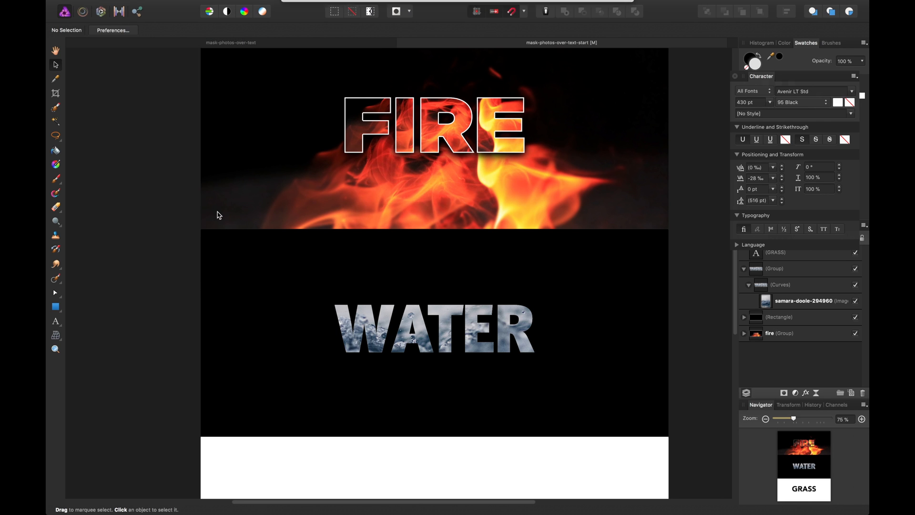
pyautogui.click(392, 59)
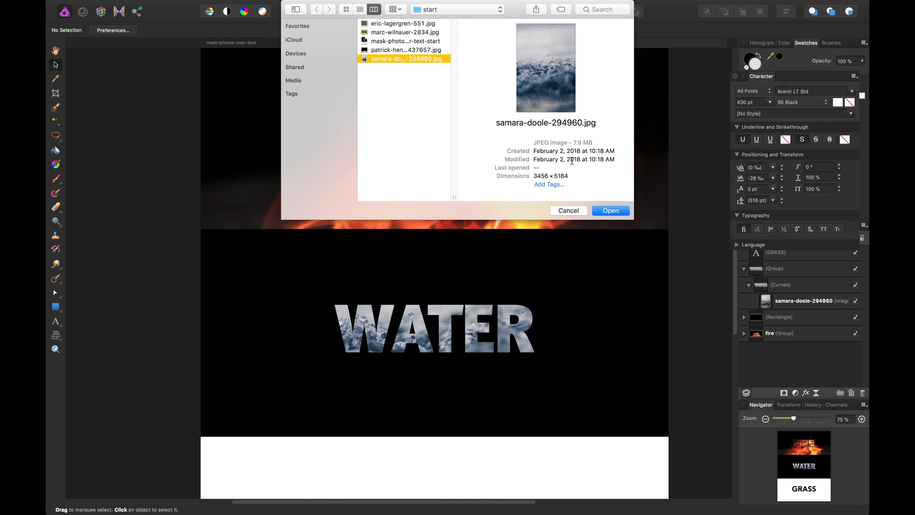
pyautogui.click(611, 210)
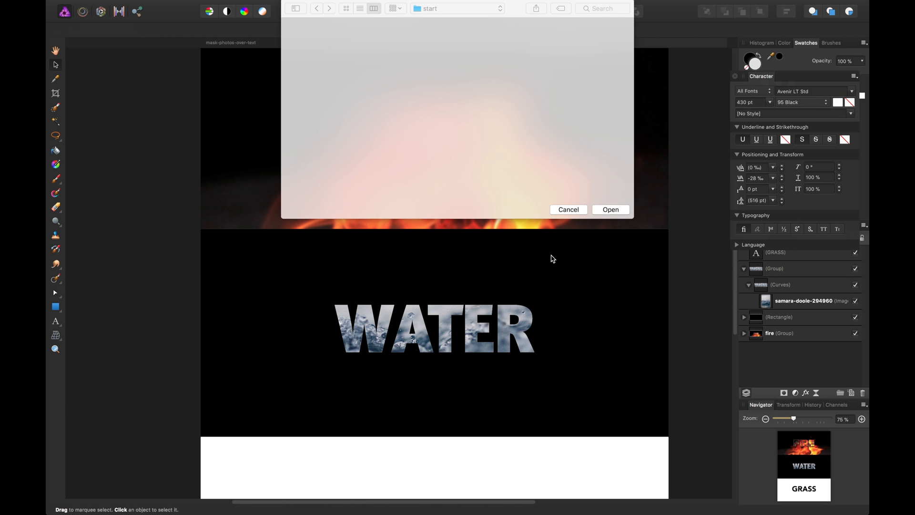
pyautogui.moveTo(118, 67); pyautogui.dragTo(548, 85)
# Step: Enlarge the second water photo beyond the page width and position its wave crest over the WATER section
pyautogui.scroll(-9, 552, 245)
pyautogui.moveTo(647, 317); pyautogui.dragTo(748, 470)
pyautogui.moveTo(515, 180); pyautogui.dragTo(466, 231)
pyautogui.scroll(9, 527, 231)
pyautogui.scroll(-3, 528, 231)
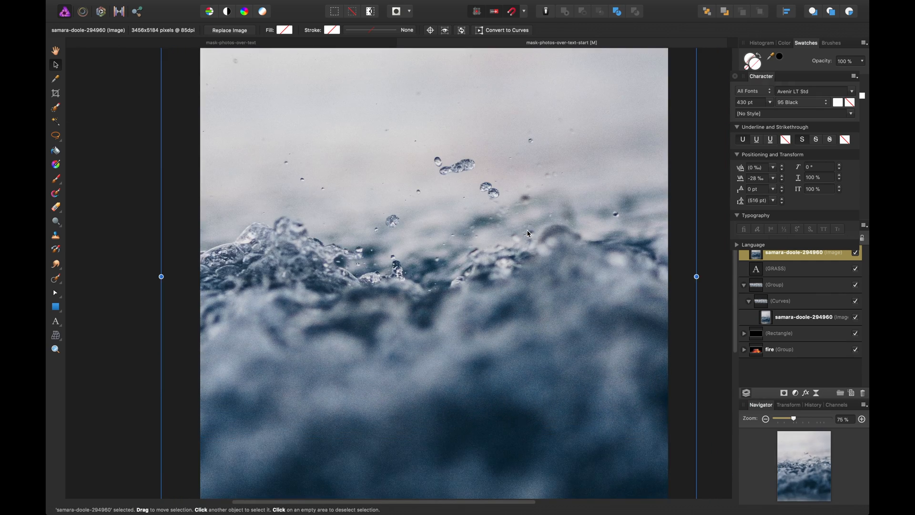
pyautogui.press('super+minus')
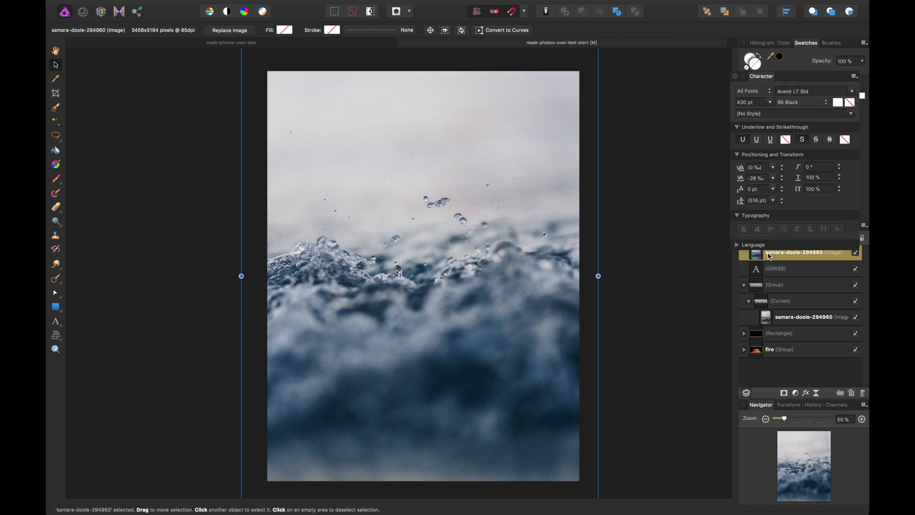
# Step: Collapse the WATER curves layer and clip the large water photo inside the black rectangle behind the lettering
pyautogui.click(750, 302)
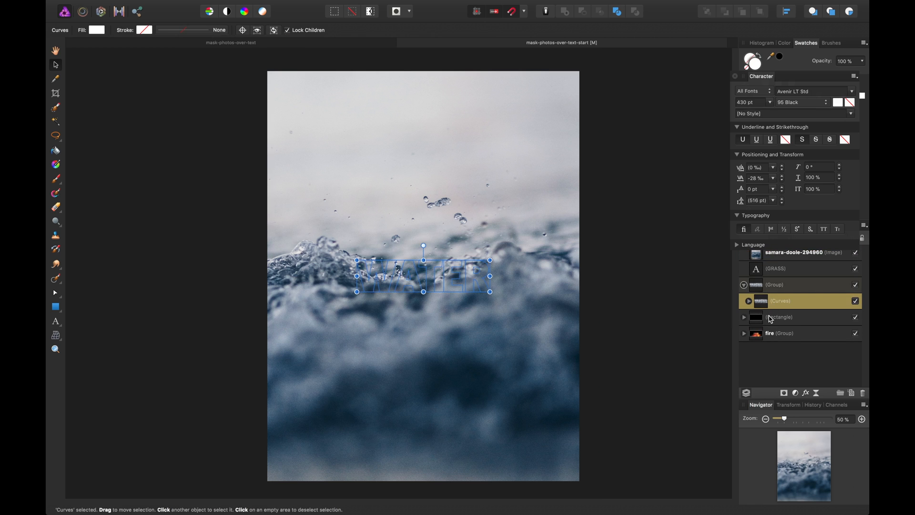
pyautogui.click(771, 317)
pyautogui.moveTo(758, 261); pyautogui.dragTo(772, 330)
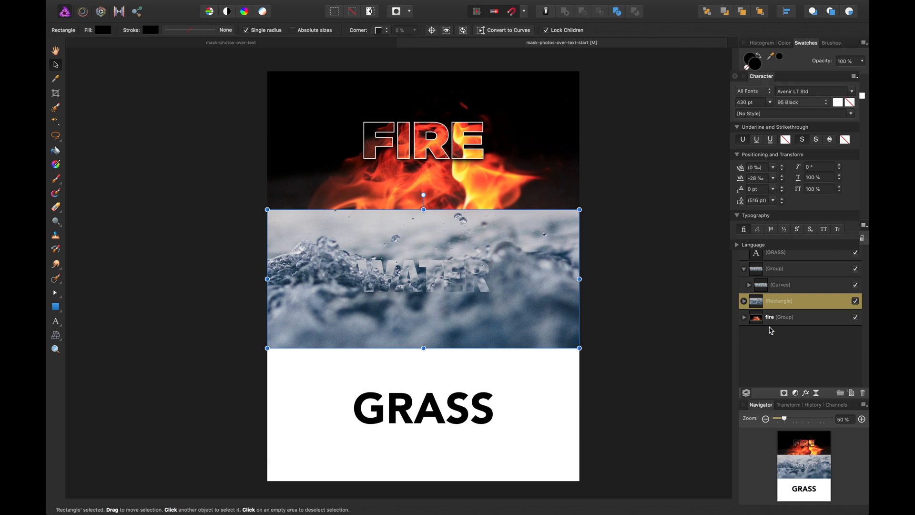
pyautogui.click(654, 244)
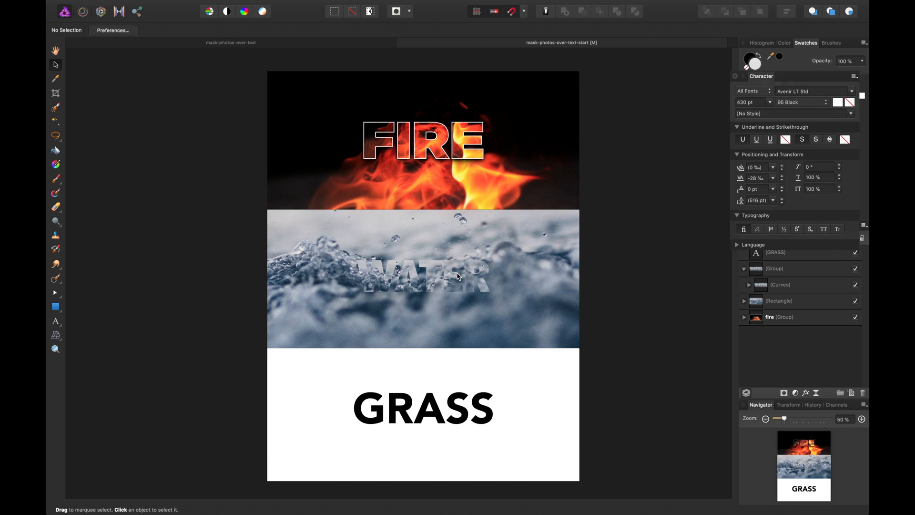
# Step: Add an HSL adjustment above the WATER lettering group with a 3.3° hue shift and a saturation shift of about 41%
pyautogui.press('super+equal')
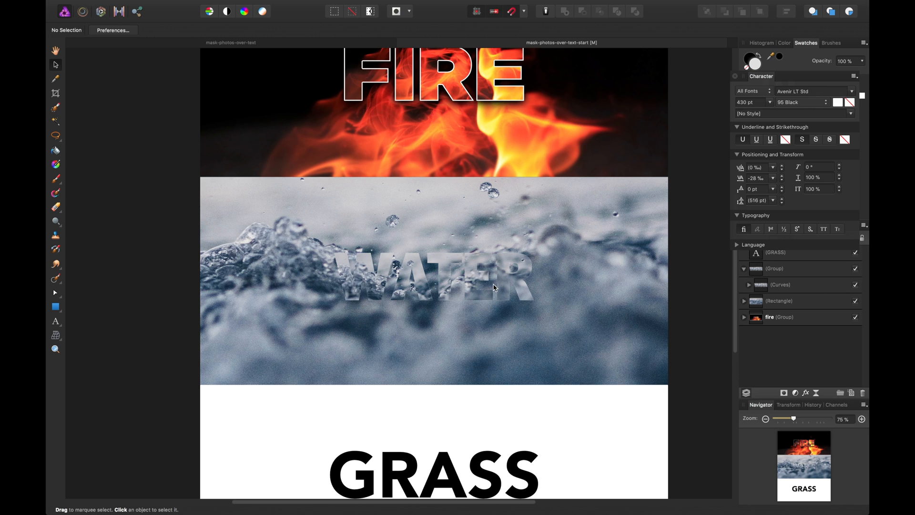
pyautogui.click(478, 289)
pyautogui.click(743, 268)
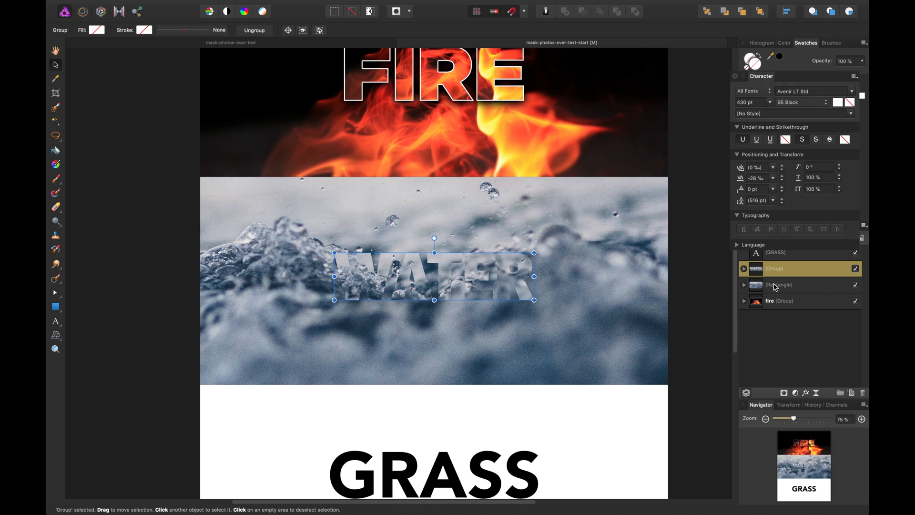
pyautogui.click(802, 395)
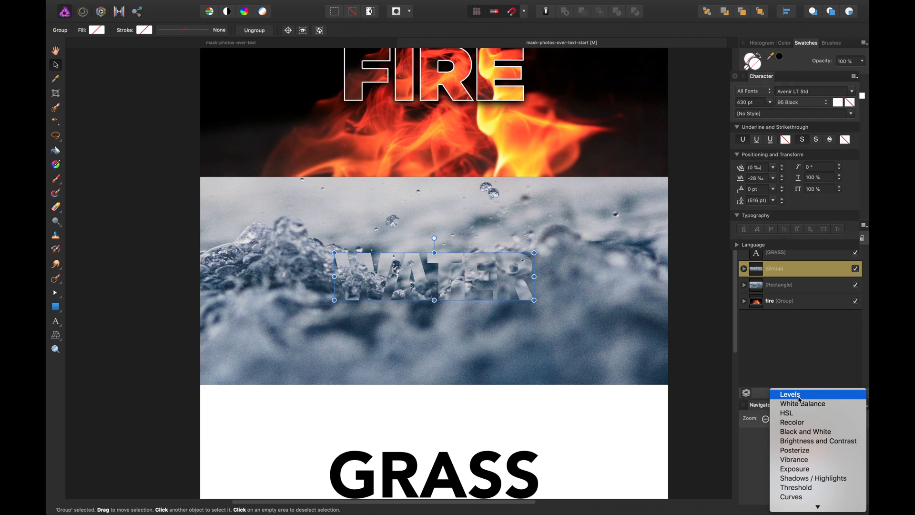
pyautogui.click(796, 414)
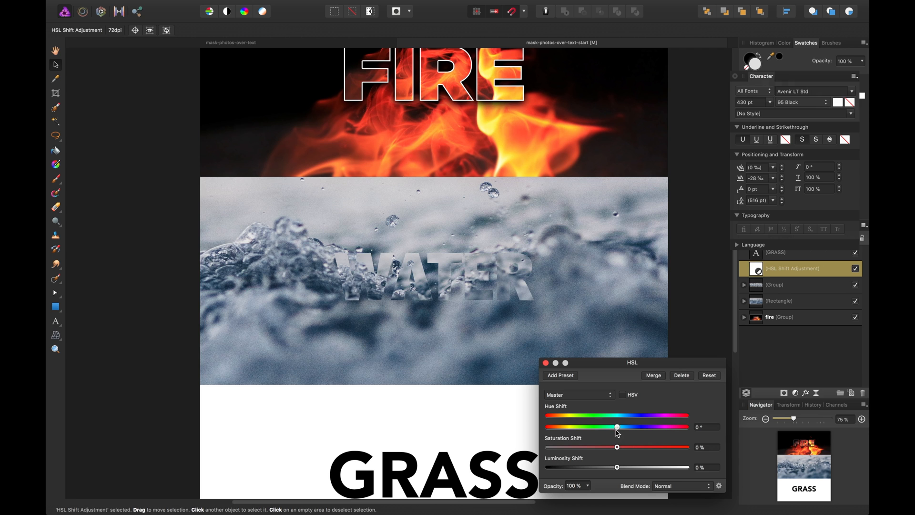
pyautogui.moveTo(619, 428); pyautogui.dragTo(646, 448)
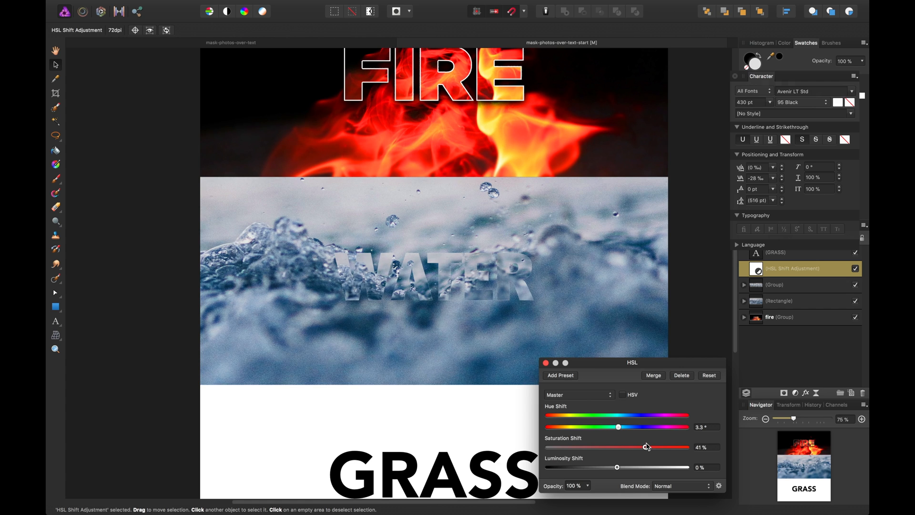
pyautogui.moveTo(647, 447); pyautogui.dragTo(649, 447)
# Step: Group the WATER lettering with its background rectangle and move the HSL adjustment inside that group
pyautogui.click(770, 285)
pyautogui.keyDown('shift'); pyautogui.click(774, 300); pyautogui.keyUp('shift')
pyautogui.press('super+g')
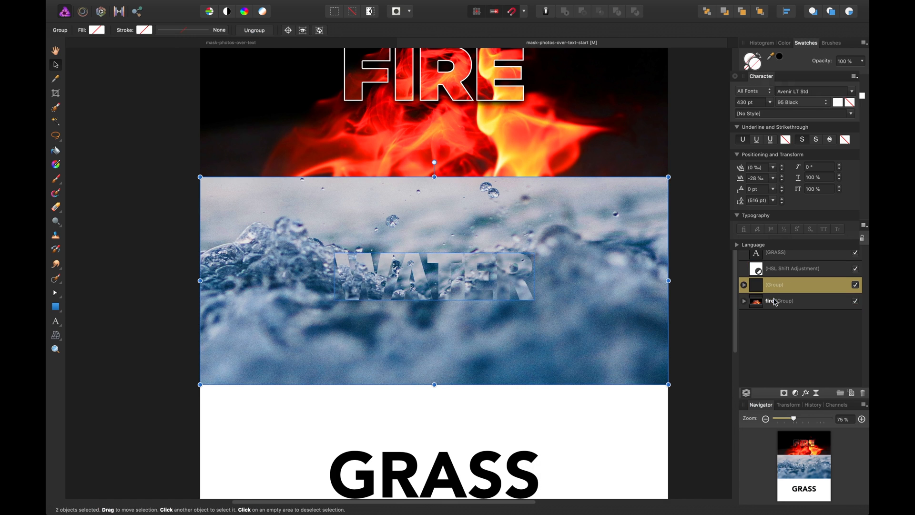
pyautogui.moveTo(759, 272); pyautogui.dragTo(777, 302)
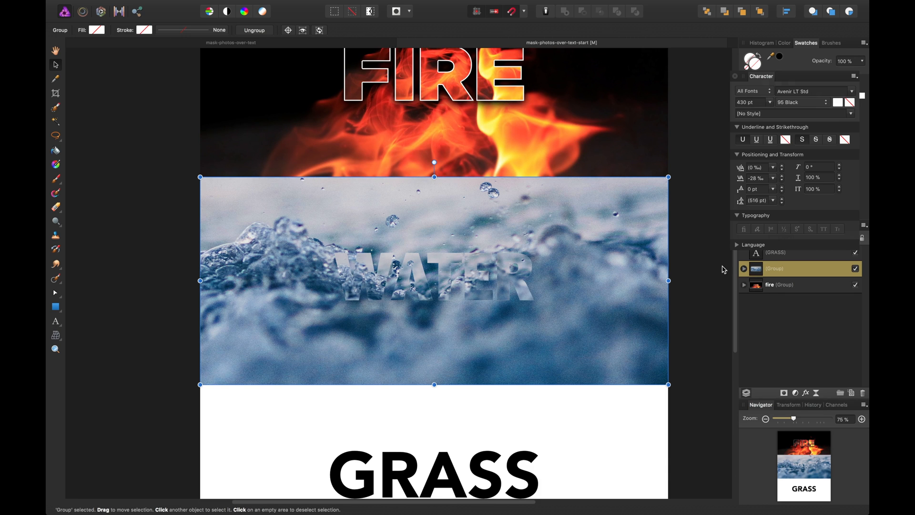
# Step: Raise the water group's HSL adjustment to a 7.4° hue shift and a 67% saturation shift
pyautogui.click(744, 269)
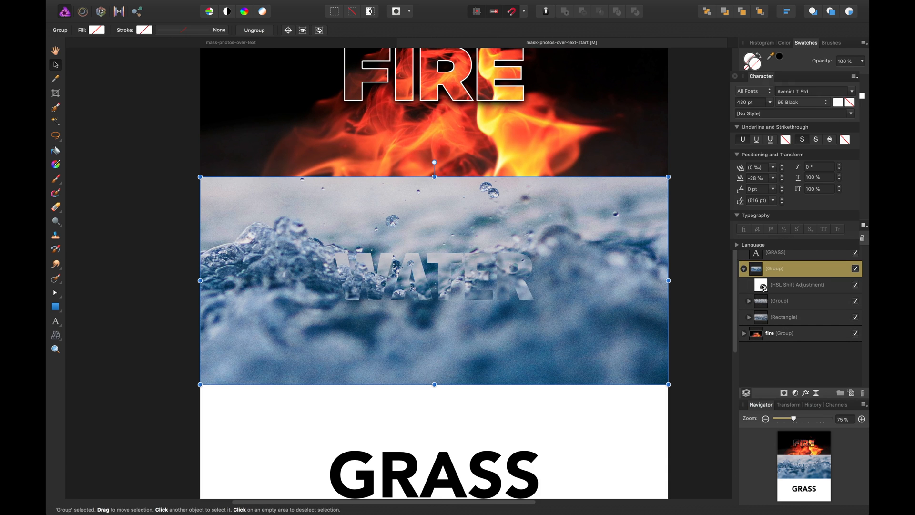
pyautogui.doubleClick(763, 287)
pyautogui.moveTo(623, 429); pyautogui.dragTo(668, 445)
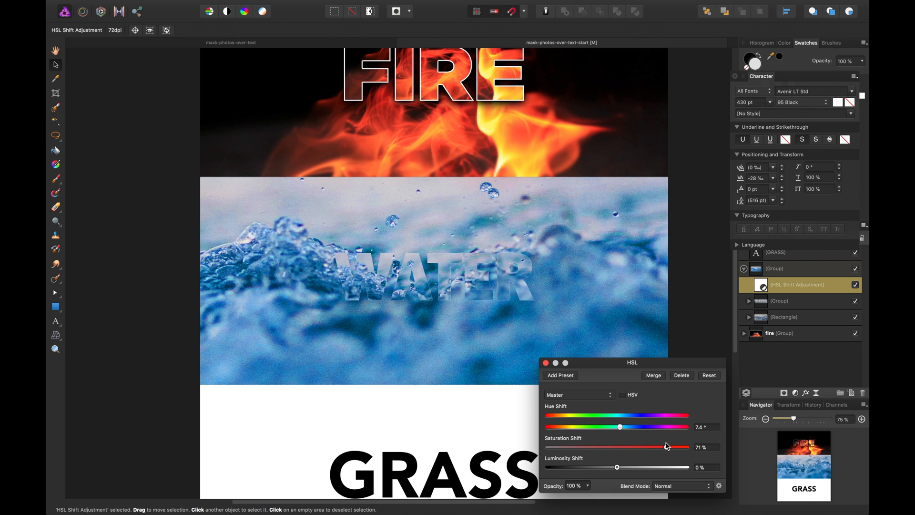
pyautogui.click(546, 363)
# Step: Give the WATER lettering an outer shadow with 35.1 px radius, 0.7 px offset, 26% intensity, 90° angle and no fill knockout
pyautogui.click(781, 301)
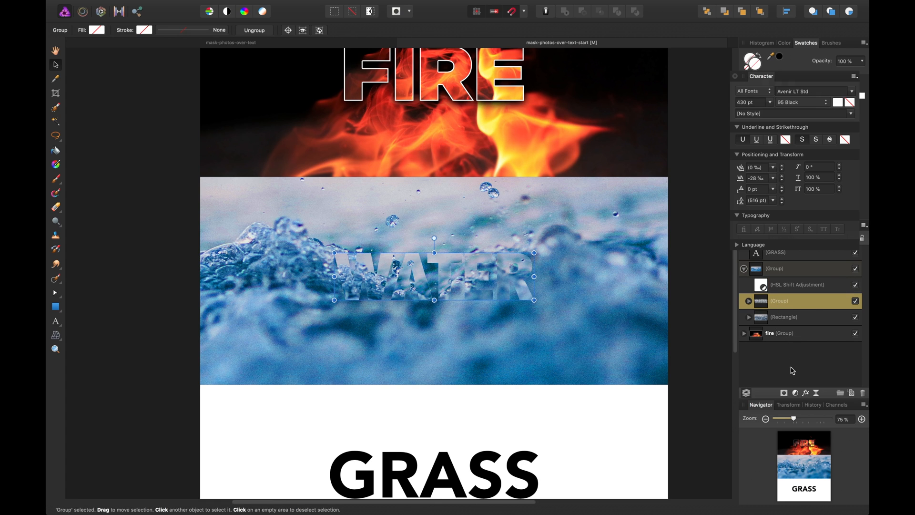
pyautogui.click(806, 393)
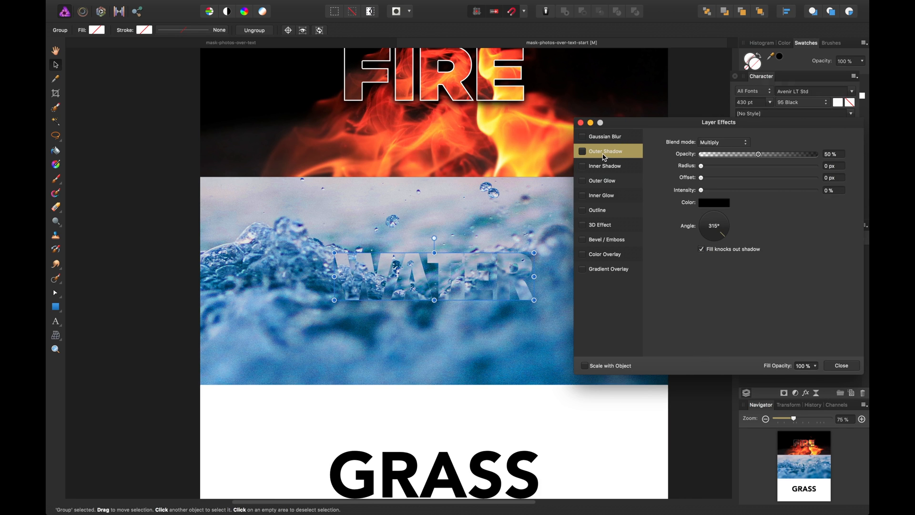
pyautogui.click(582, 152)
pyautogui.click(714, 213)
pyautogui.moveTo(758, 154); pyautogui.dragTo(784, 166)
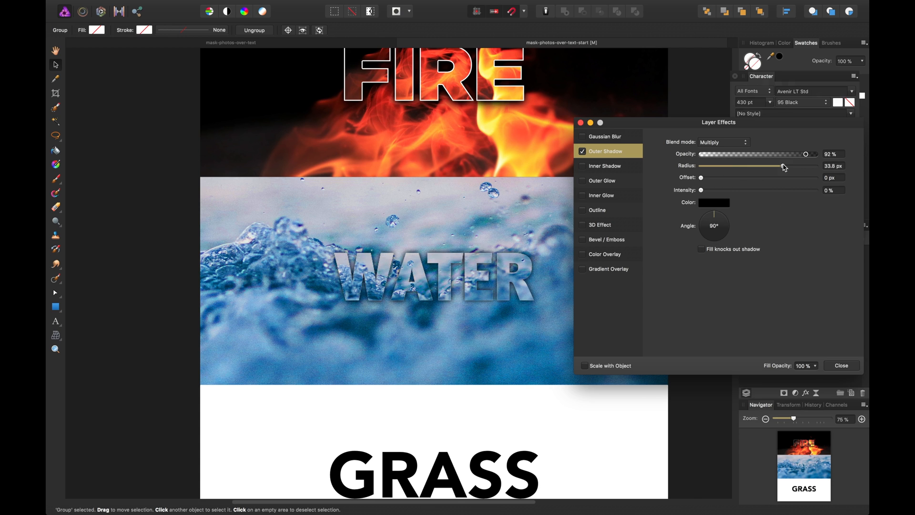
pyautogui.moveTo(714, 191); pyautogui.dragTo(723, 190)
pyautogui.moveTo(701, 177); pyautogui.dragTo(730, 190)
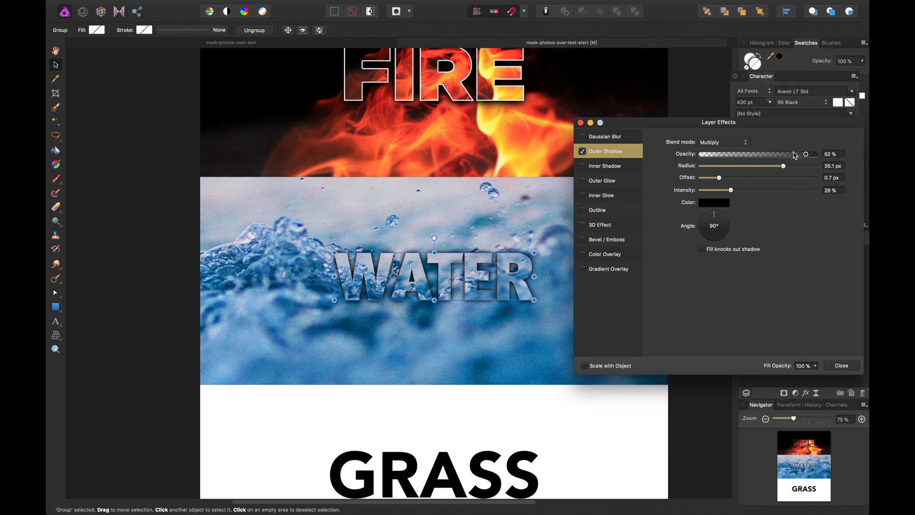
# Step: Recolour the WATER shadow with a dark muted blue sampled from the photo, setting 75% opacity, 74.6 px radius and 49% intensity
pyautogui.moveTo(806, 155); pyautogui.dragTo(817, 154)
pyautogui.click(726, 205)
pyautogui.click(724, 255)
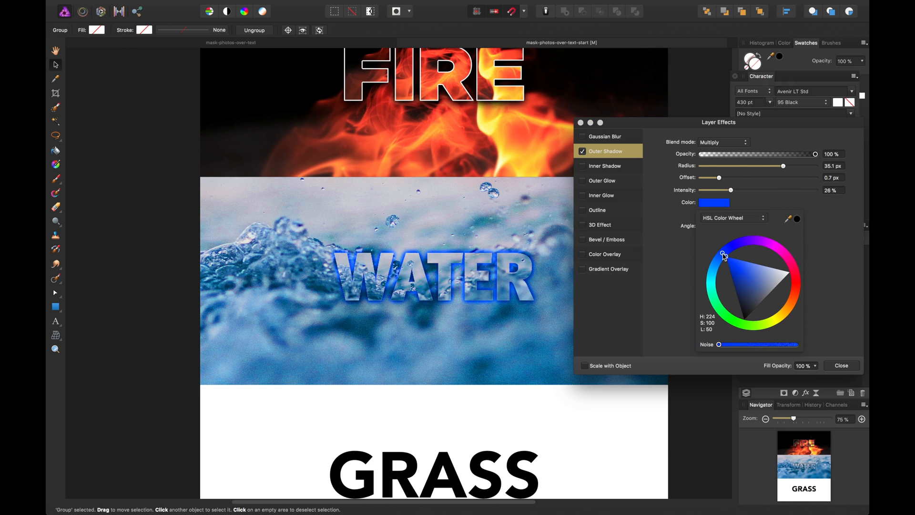
pyautogui.moveTo(788, 218); pyautogui.dragTo(502, 321)
pyautogui.click(797, 219)
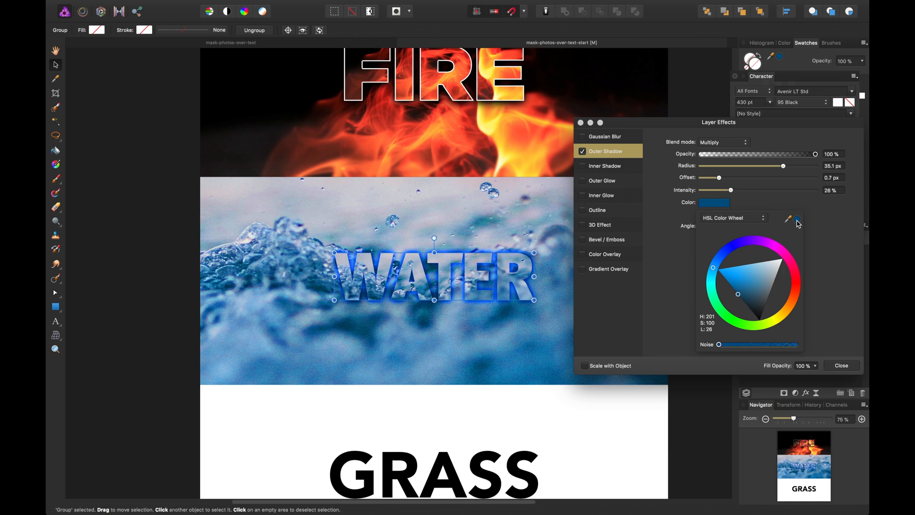
pyautogui.moveTo(750, 296); pyautogui.dragTo(761, 299)
pyautogui.moveTo(731, 190); pyautogui.dragTo(787, 155)
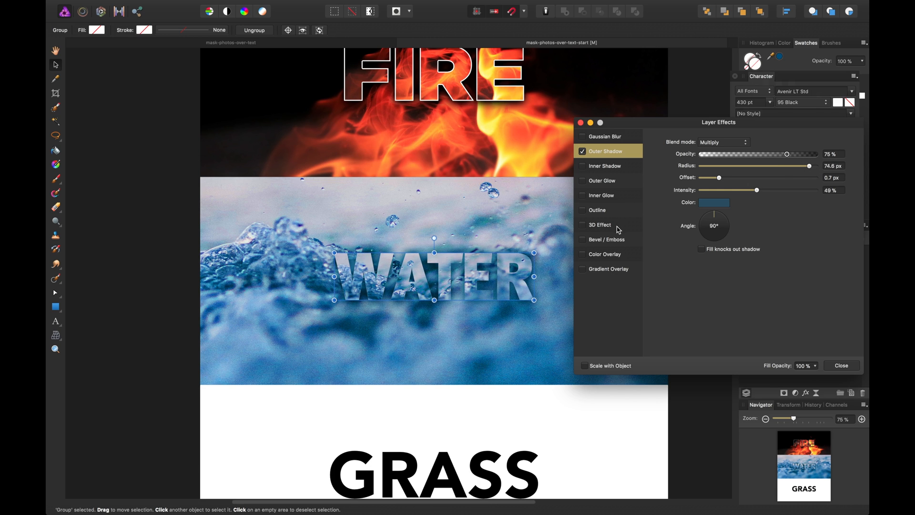
pyautogui.click(841, 366)
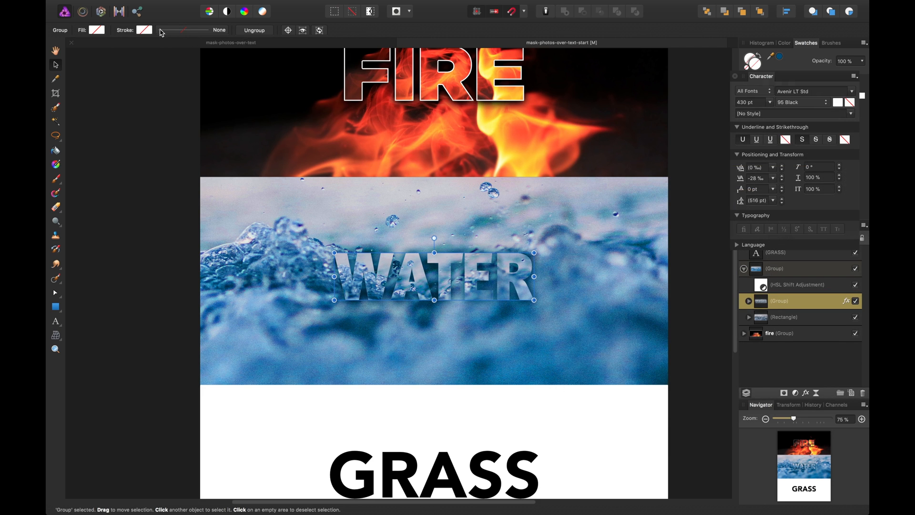
# Step: Outline the WATER lettering with a 5.5 pt blue stroke of hue 227, saturation 54 and lightness 41
pyautogui.click(145, 29)
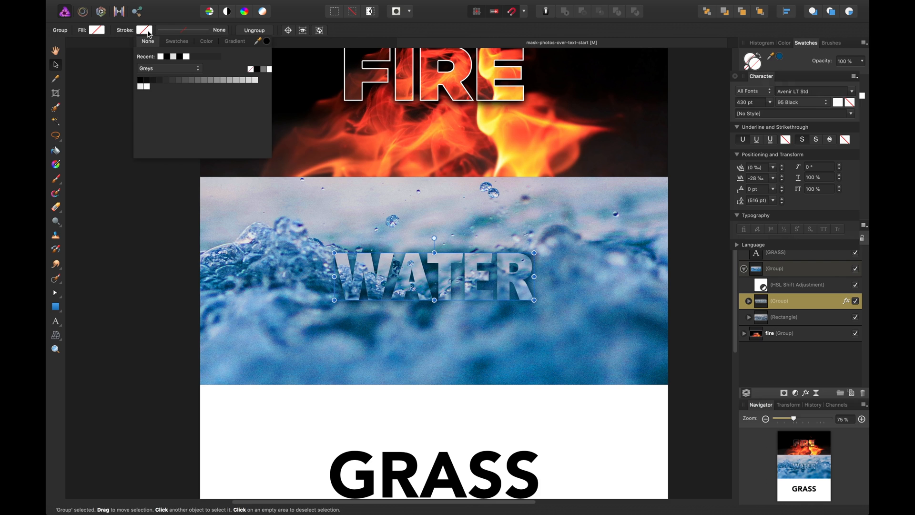
pyautogui.click(208, 42)
pyautogui.moveTo(186, 84); pyautogui.dragTo(176, 72)
pyautogui.click(194, 95)
pyautogui.click(170, 151)
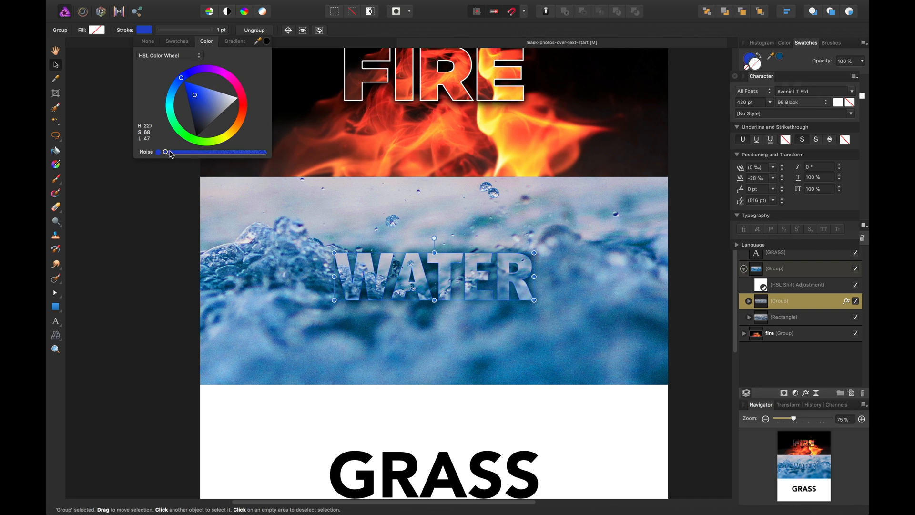
pyautogui.moveTo(194, 102)
pyautogui.mouseDown()
pyautogui.moveTo(195, 91)
pyautogui.moveTo(200, 106)
pyautogui.mouseUp()
pyautogui.click(205, 30)
pyautogui.moveTo(180, 66); pyautogui.dragTo(173, 67)
# Step: Recolour the WATER outline with a blue sampled from the water photo, darkened to hue 201, saturation 100 and lightness 22
pyautogui.click(144, 29)
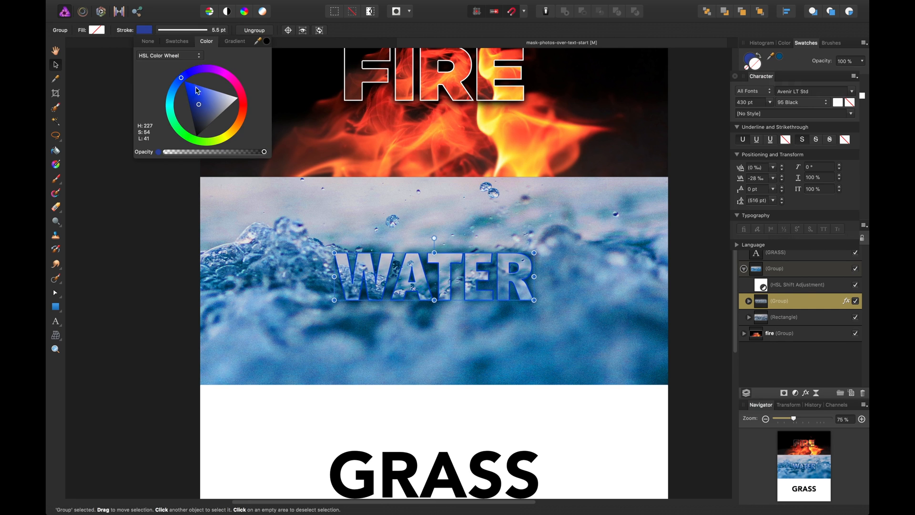
pyautogui.moveTo(257, 41); pyautogui.dragTo(553, 292)
pyautogui.click(267, 41)
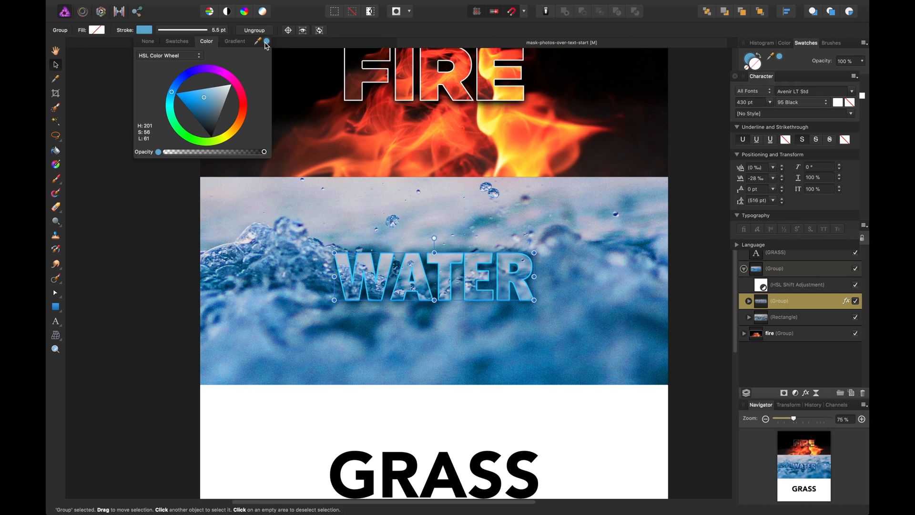
pyautogui.moveTo(210, 109)
pyautogui.mouseDown()
pyautogui.moveTo(199, 115)
pyautogui.moveTo(197, 104)
pyautogui.moveTo(213, 107)
pyautogui.moveTo(215, 126)
pyautogui.moveTo(222, 121)
pyautogui.moveTo(199, 117)
pyautogui.moveTo(195, 132)
pyautogui.mouseUp()
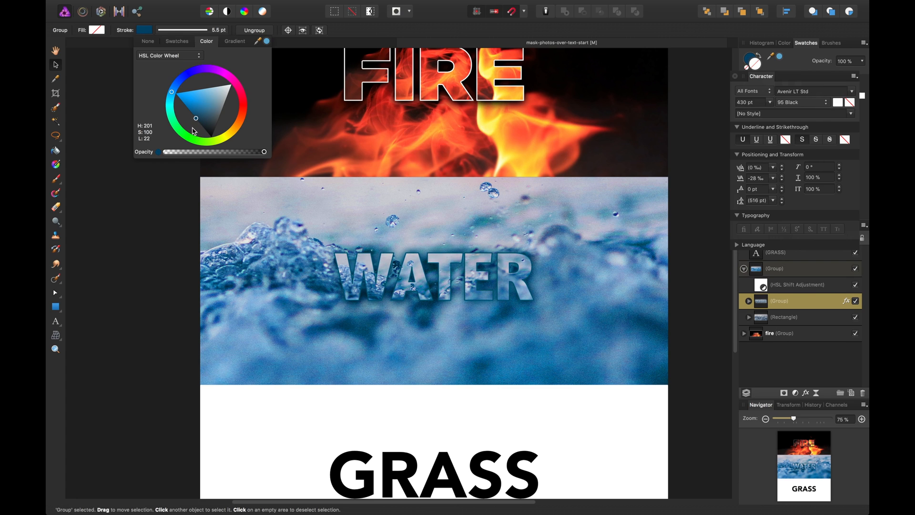
pyautogui.click(56, 51)
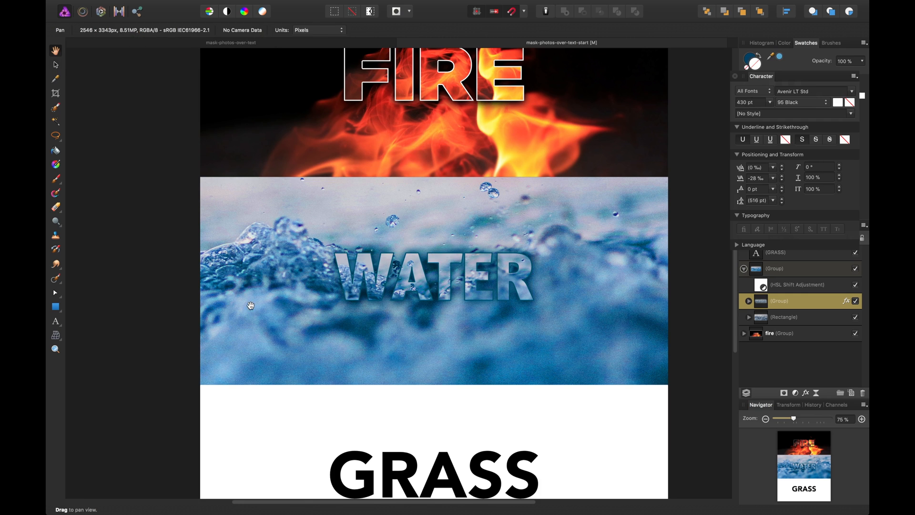
pyautogui.press('v')
# Step: Draw a rectangle covering the whole water section, placed above the water photo inside the clipping rectangle
pyautogui.click(747, 312)
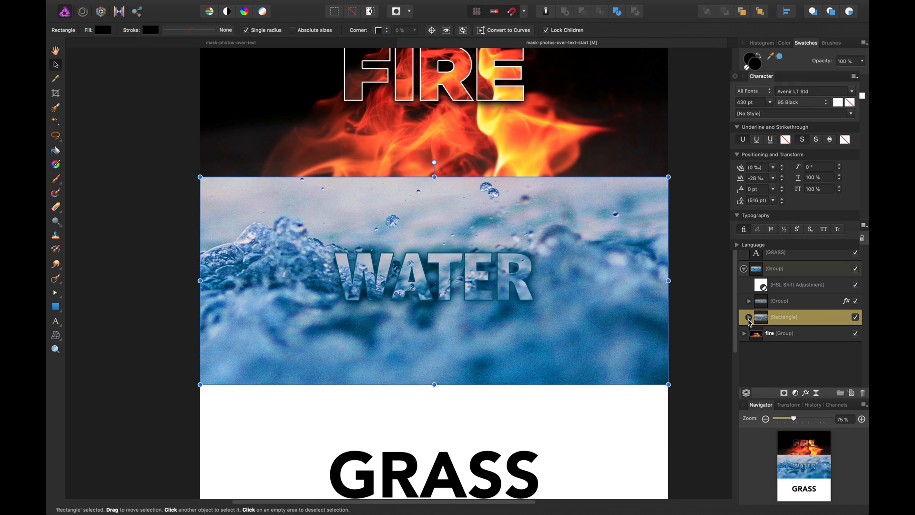
pyautogui.doubleClick(651, 245)
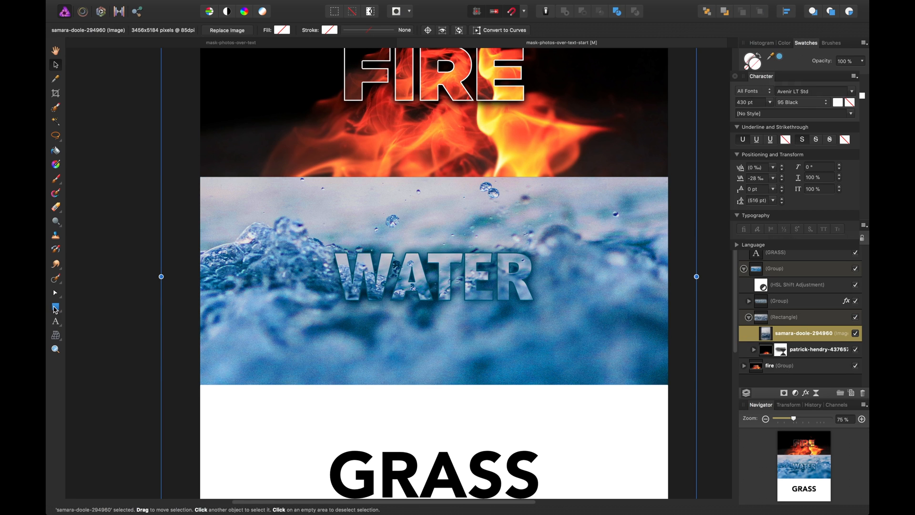
pyautogui.click(55, 307)
pyautogui.moveTo(192, 177)
pyautogui.mouseDown()
pyautogui.moveTo(198, 212)
pyautogui.moveTo(649, 353)
pyautogui.moveTo(676, 389)
pyautogui.mouseUp()
pyautogui.click(782, 332)
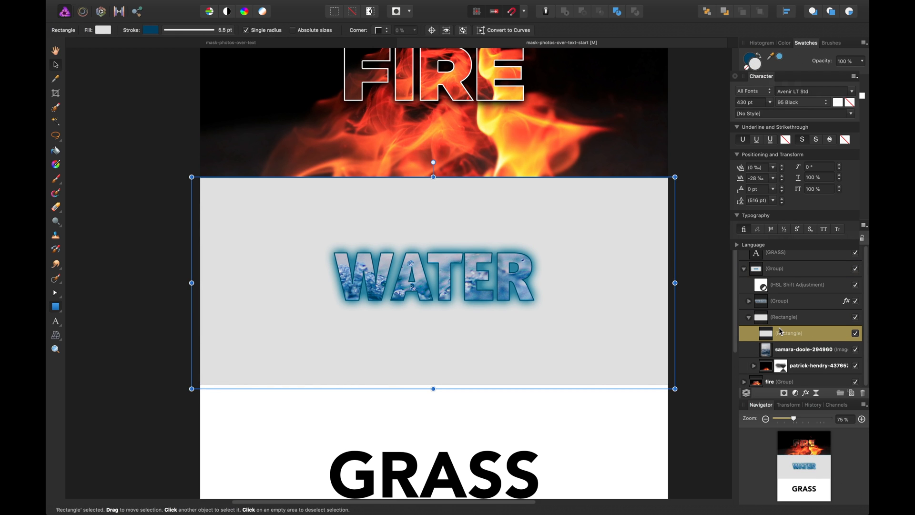
# Step: Fill the new rectangle over the water photo with a deep blue
pyautogui.click(753, 59)
pyautogui.doubleClick(754, 60)
pyautogui.moveTo(336, 273); pyautogui.dragTo(359, 336)
pyautogui.click(459, 357)
pyautogui.doubleClick(755, 70)
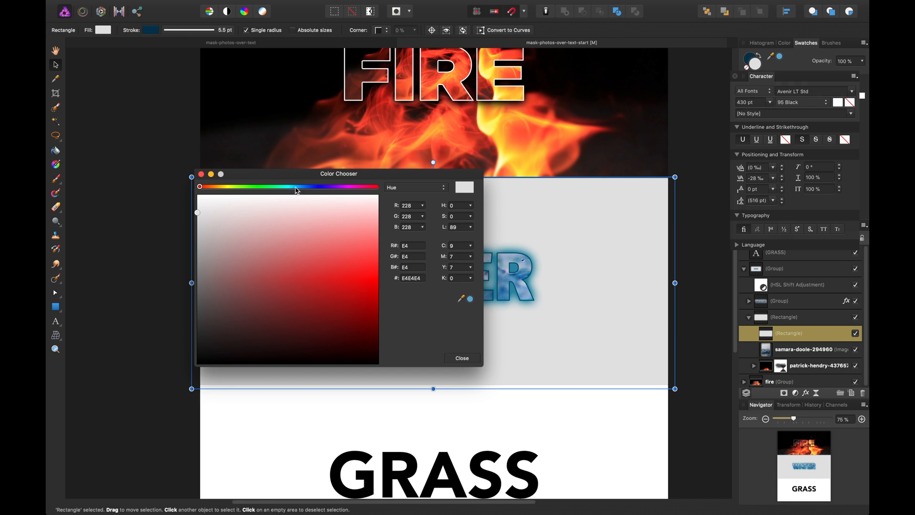
pyautogui.moveTo(296, 191); pyautogui.dragTo(303, 187)
pyautogui.moveTo(319, 257)
pyautogui.mouseDown()
pyautogui.moveTo(351, 290)
pyautogui.moveTo(358, 313)
pyautogui.moveTo(296, 314)
pyautogui.mouseUp()
pyautogui.click(462, 358)
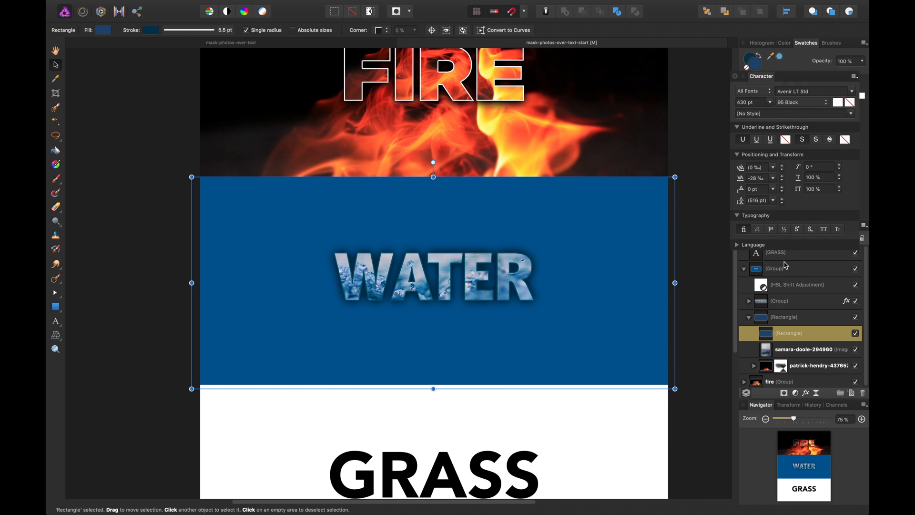
# Step: Try the Color blend mode on the blue rectangle and set it back to Normal
pyautogui.click(811, 238)
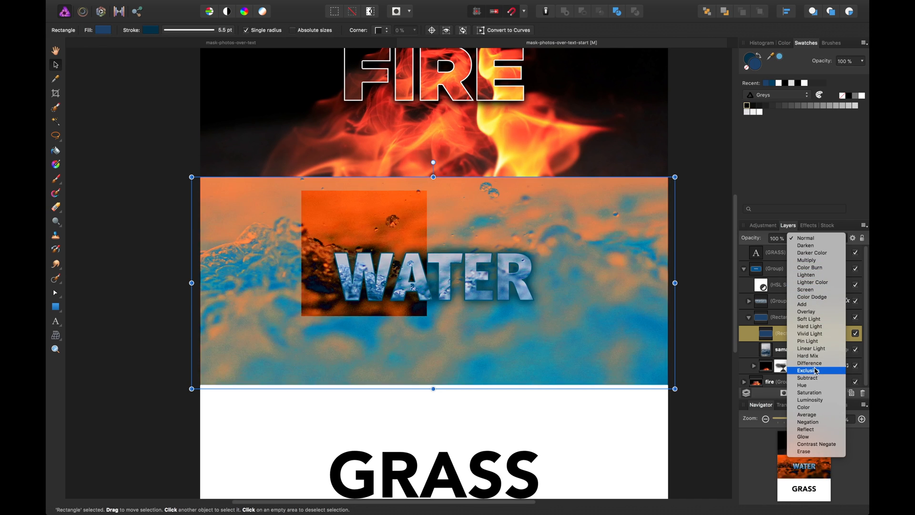
pyautogui.click(804, 407)
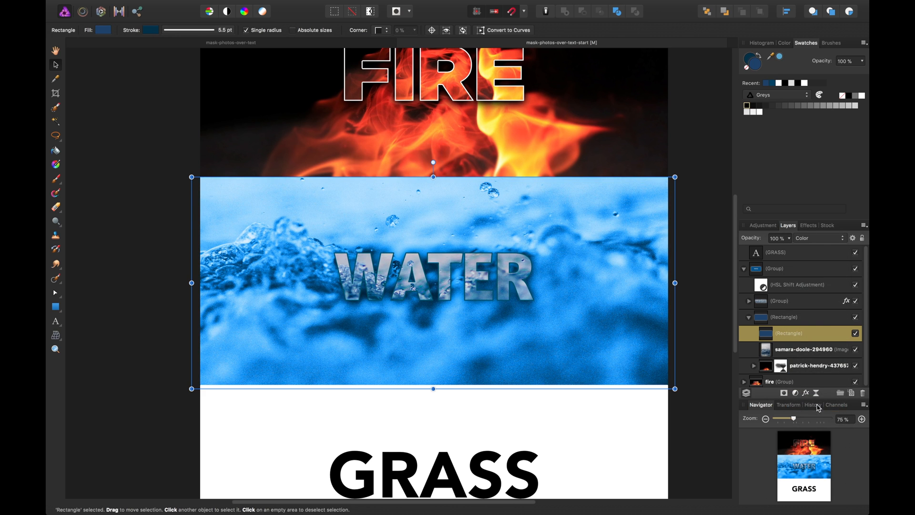
pyautogui.click(820, 241)
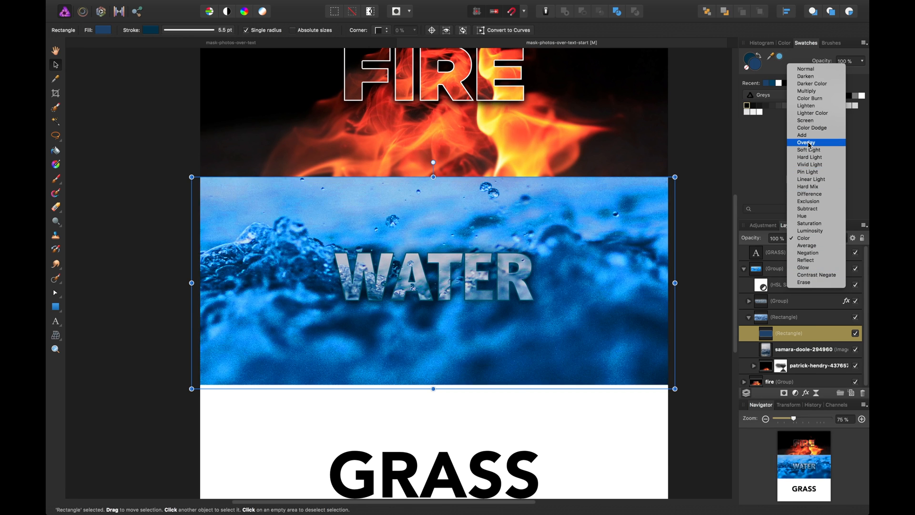
pyautogui.click(806, 69)
# Step: Lower the blue rectangle's opacity to 48% and change its fill to the grey-blue 606F7E
pyautogui.moveTo(774, 245); pyautogui.dragTo(737, 243)
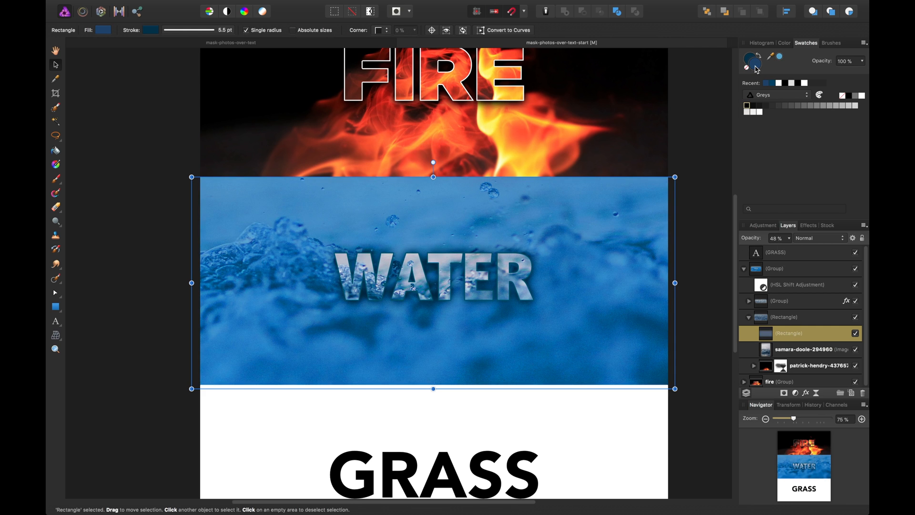
pyautogui.doubleClick(756, 68)
pyautogui.moveTo(312, 289); pyautogui.dragTo(205, 334)
pyautogui.moveTo(312, 173); pyautogui.dragTo(770, 114)
pyautogui.moveTo(727, 240); pyautogui.dragTo(677, 231)
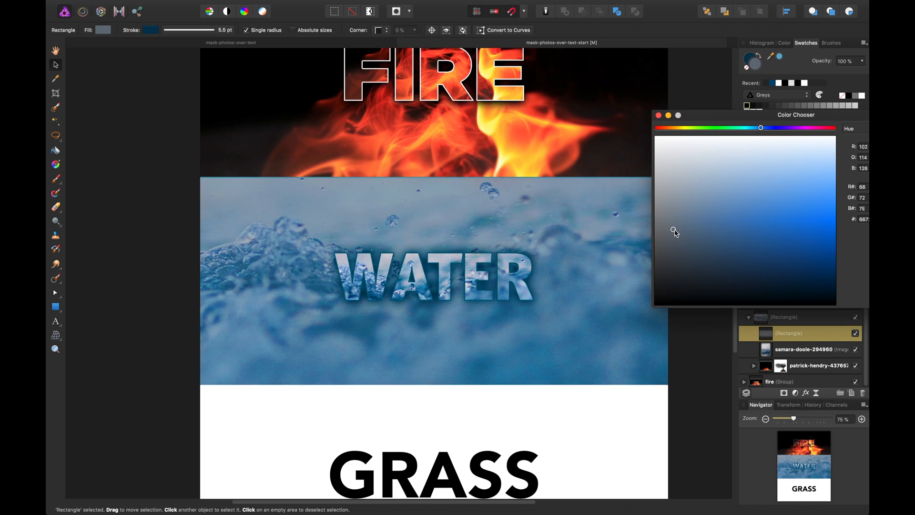
pyautogui.moveTo(787, 115); pyautogui.dragTo(596, 99)
pyautogui.click(745, 284)
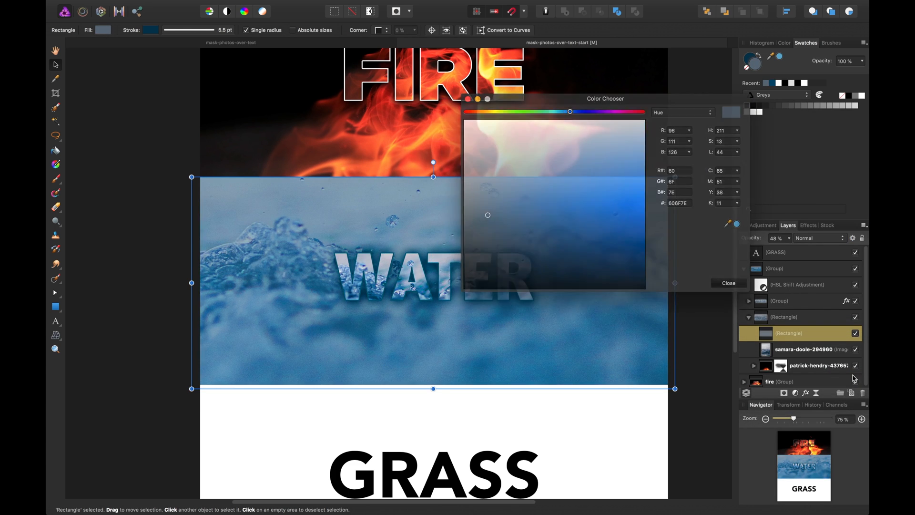
# Step: Set the water group's HSL adjustment to a hue shift of -4.1° and a saturation shift of 60%
pyautogui.click(766, 348)
pyautogui.doubleClick(763, 285)
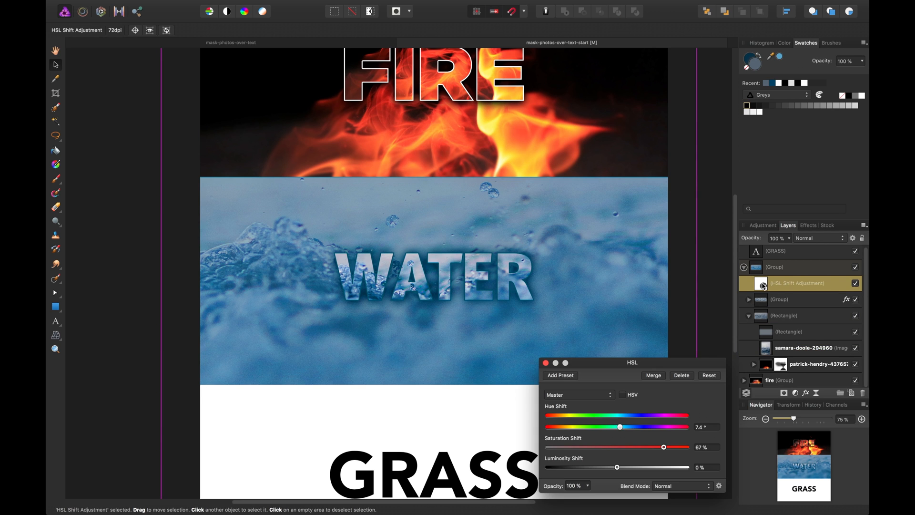
pyautogui.moveTo(614, 430)
pyautogui.mouseDown()
pyautogui.moveTo(650, 431)
pyautogui.moveTo(612, 431)
pyautogui.mouseUp()
pyautogui.moveTo(618, 468)
pyautogui.mouseDown()
pyautogui.moveTo(639, 467)
pyautogui.moveTo(618, 469)
pyautogui.mouseUp()
pyautogui.moveTo(663, 448); pyautogui.dragTo(658, 448)
pyautogui.click(623, 395)
pyautogui.click(623, 395)
pyautogui.moveTo(614, 428); pyautogui.dragTo(616, 428)
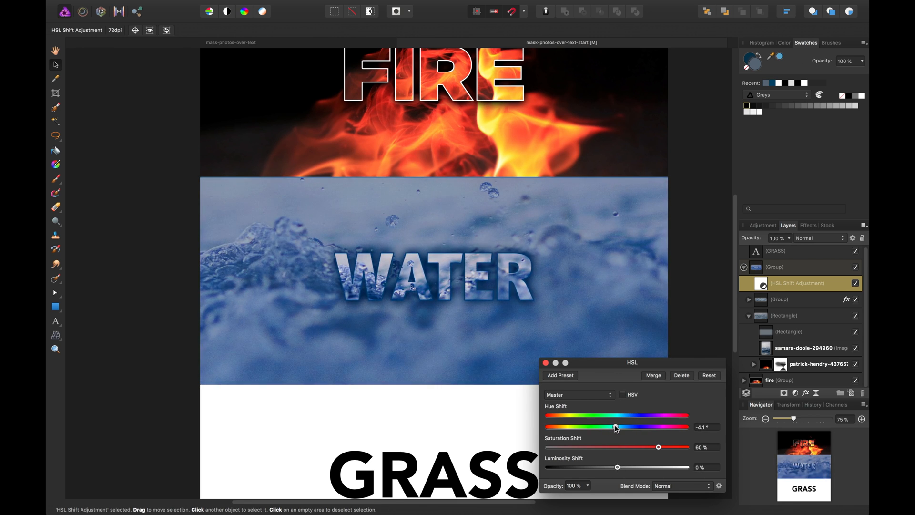
pyautogui.click(547, 364)
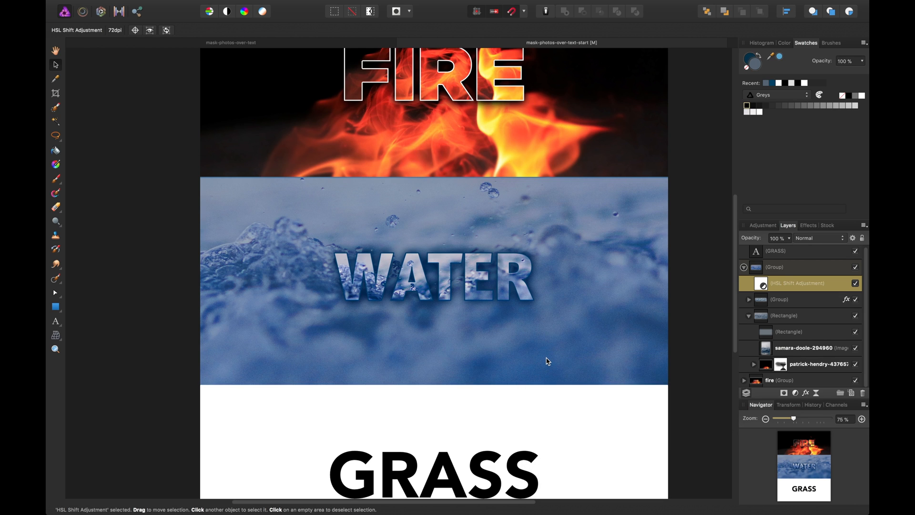
pyautogui.scroll(-1, 553, 359)
pyautogui.click(684, 220)
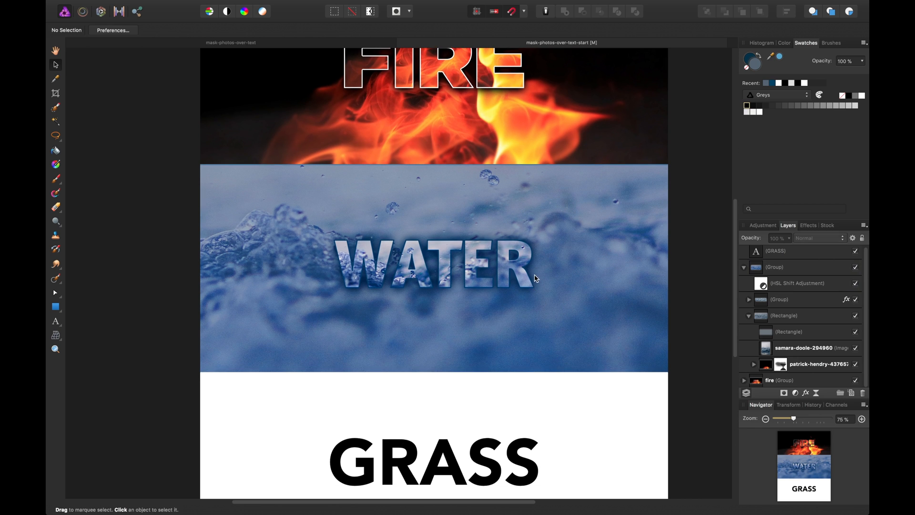
# Step: Add an inner shadow to the WATER lettering group in white, with Normal blend mode and 100% opacity
pyautogui.click(529, 279)
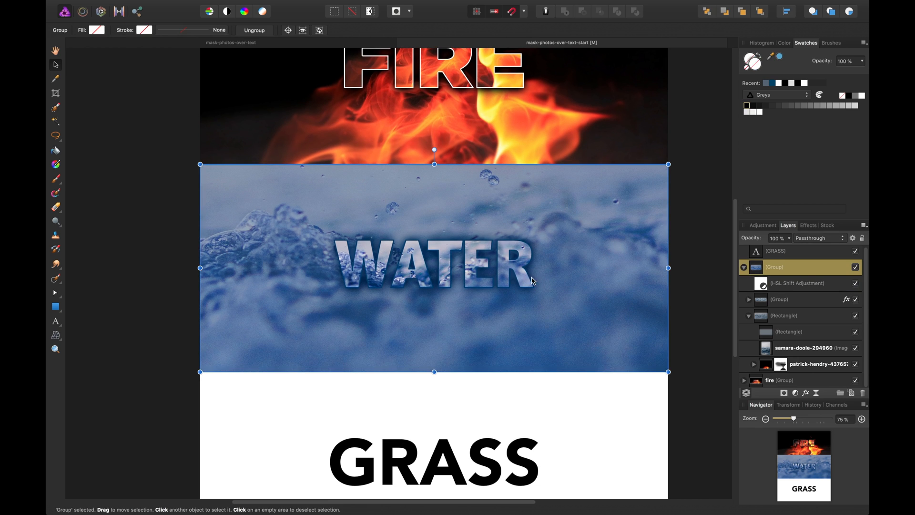
pyautogui.doubleClick(530, 280)
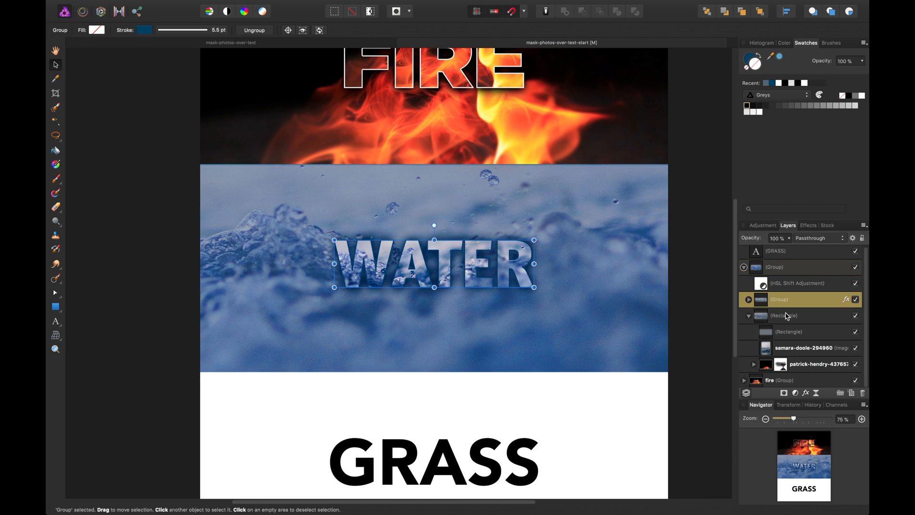
pyautogui.click(847, 302)
pyautogui.click(605, 168)
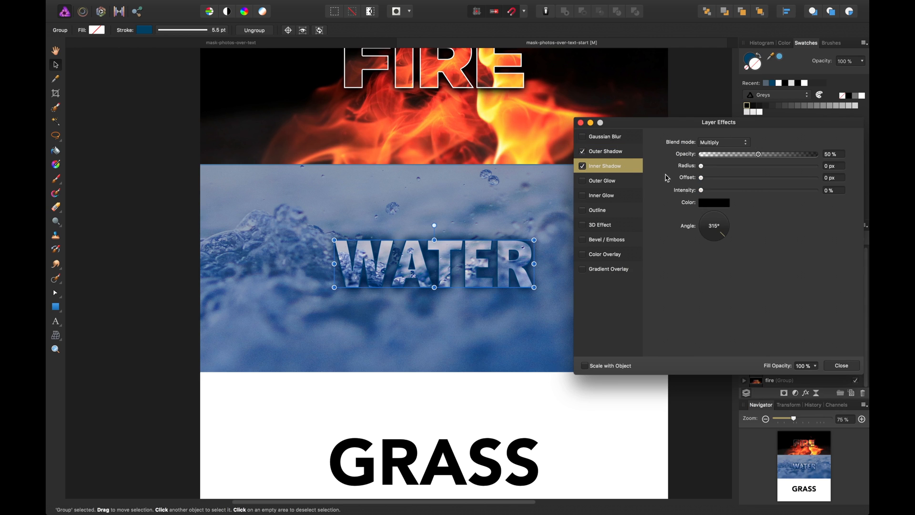
pyautogui.click(724, 143)
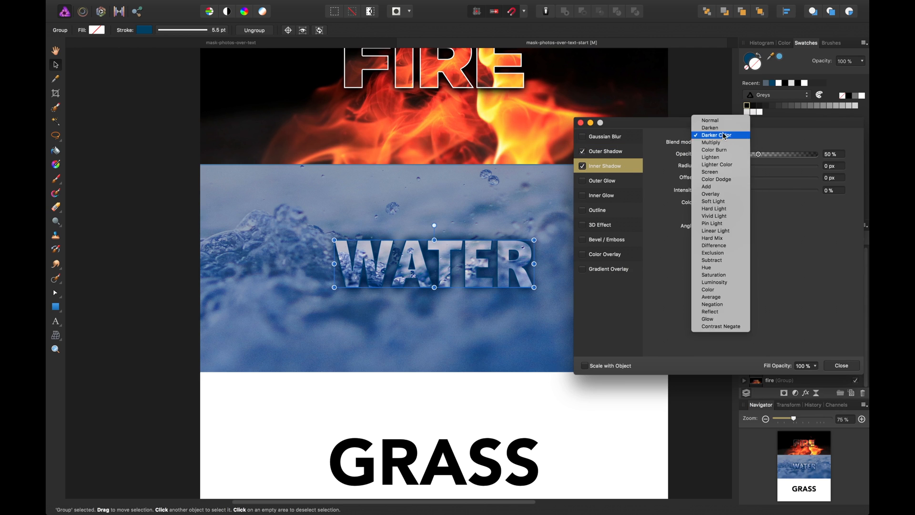
pyautogui.click(723, 122)
pyautogui.moveTo(769, 157); pyautogui.dragTo(816, 154)
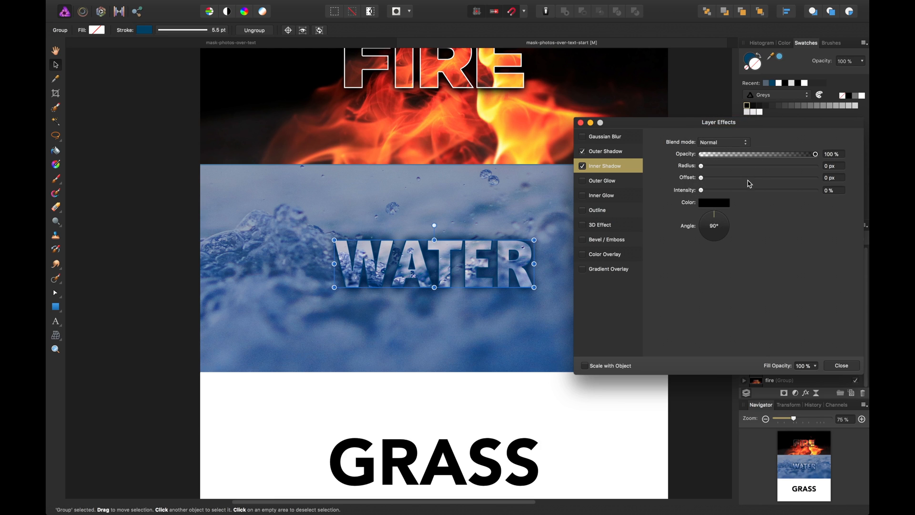
pyautogui.click(712, 203)
pyautogui.moveTo(760, 284); pyautogui.dragTo(732, 319)
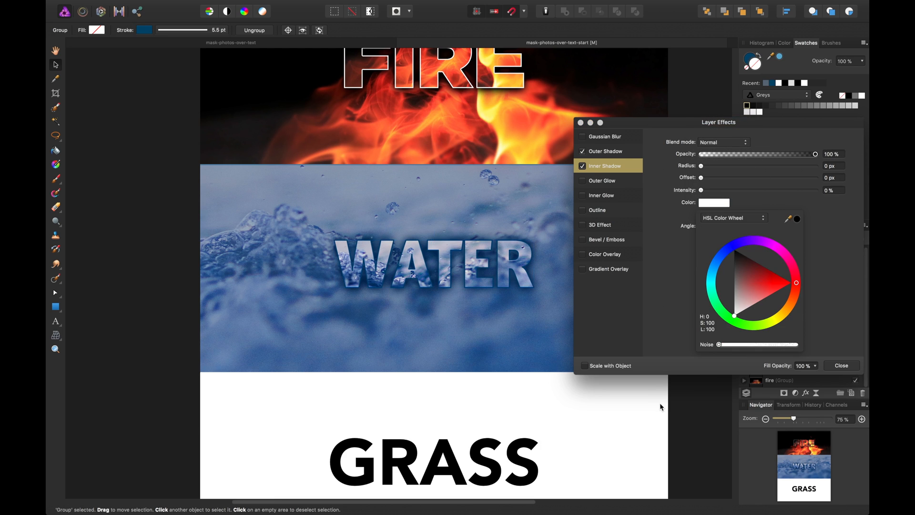
pyautogui.click(667, 245)
# Step: Raise the WATER inner shadow's radius, offset and intensity, and adjust its angle
pyautogui.moveTo(701, 166); pyautogui.dragTo(715, 182)
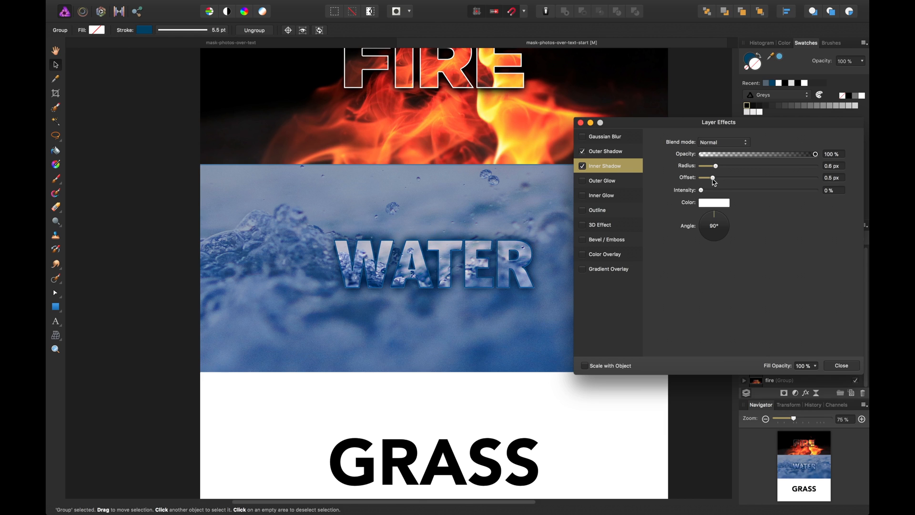
pyautogui.moveTo(720, 233); pyautogui.dragTo(713, 256)
pyautogui.moveTo(717, 166); pyautogui.dragTo(750, 190)
pyautogui.click(842, 365)
# Step: Examine the white inner shadow along the edges of the WATER letters at close range
pyautogui.press('super+plus')
pyautogui.press('super+plus')
pyautogui.press('super+plus')
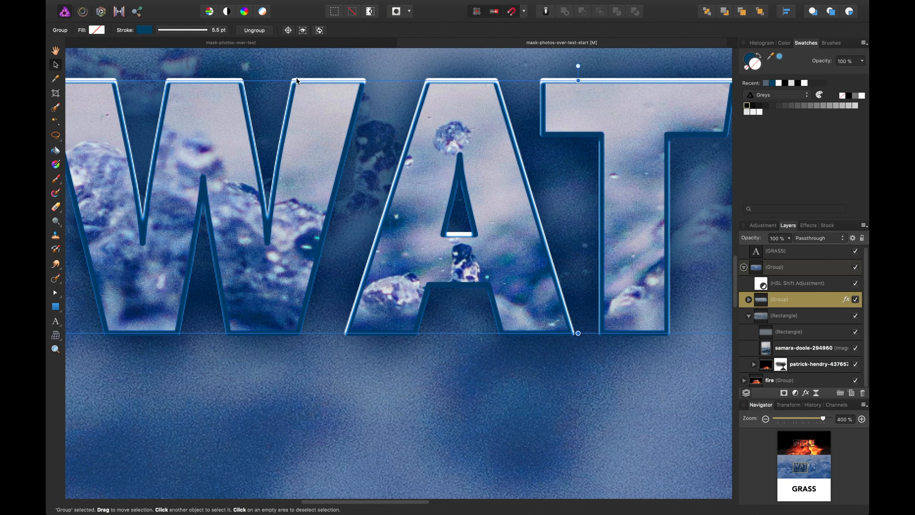
pyautogui.click(338, 75)
pyautogui.press('space')
pyautogui.moveTo(566, 84); pyautogui.dragTo(331, 156)
pyautogui.moveTo(635, 156); pyautogui.dragTo(579, 172)
pyautogui.moveTo(382, 180); pyautogui.dragTo(590, 182)
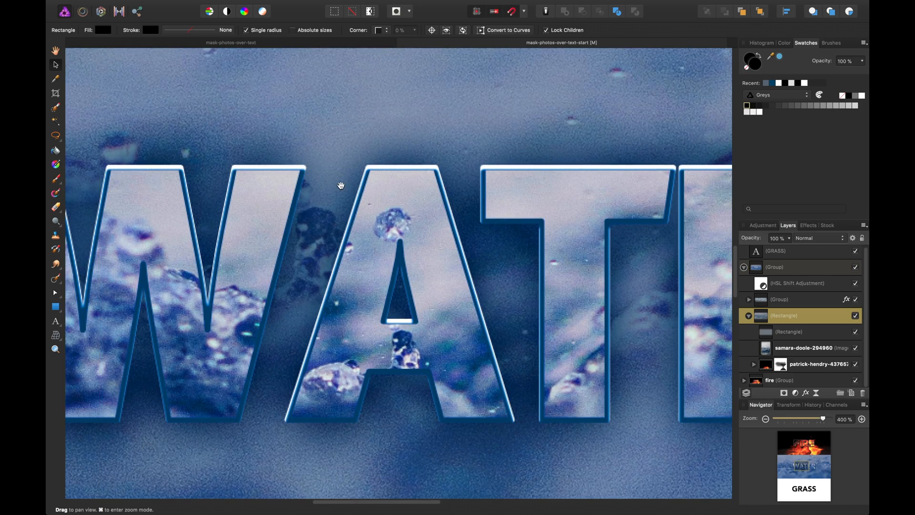
pyautogui.moveTo(341, 184); pyautogui.dragTo(583, 168)
pyautogui.moveTo(399, 182); pyautogui.dragTo(212, 207)
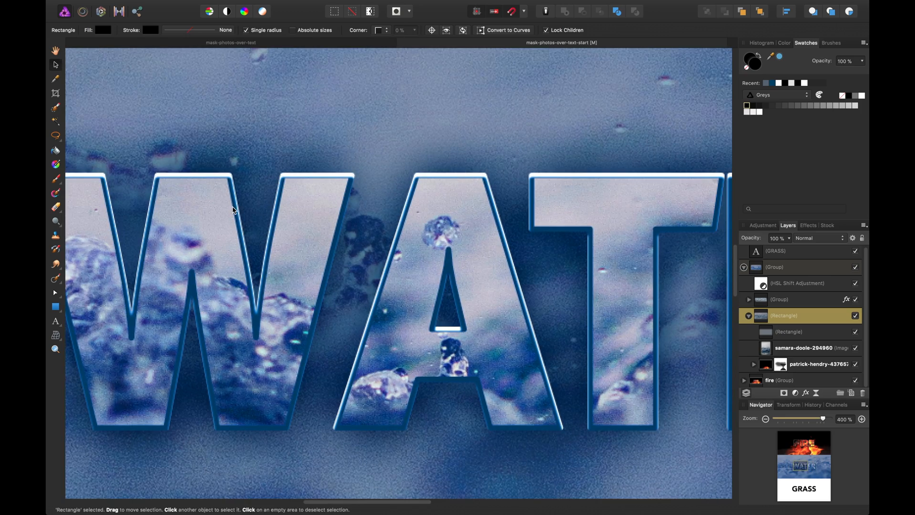
pyautogui.press('super+0')
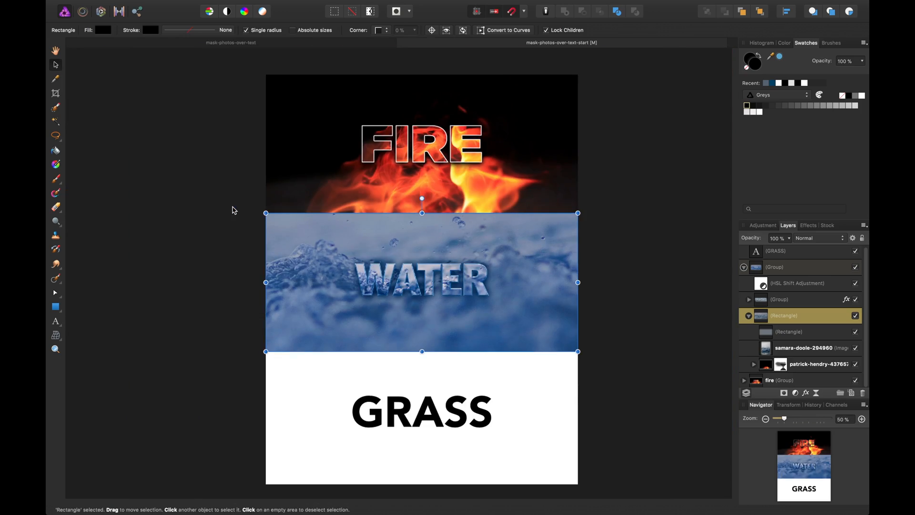
pyautogui.click(233, 210)
# Step: Collapse the group containing the WATER section and rename it as water
pyautogui.scroll(-2, 603, 248)
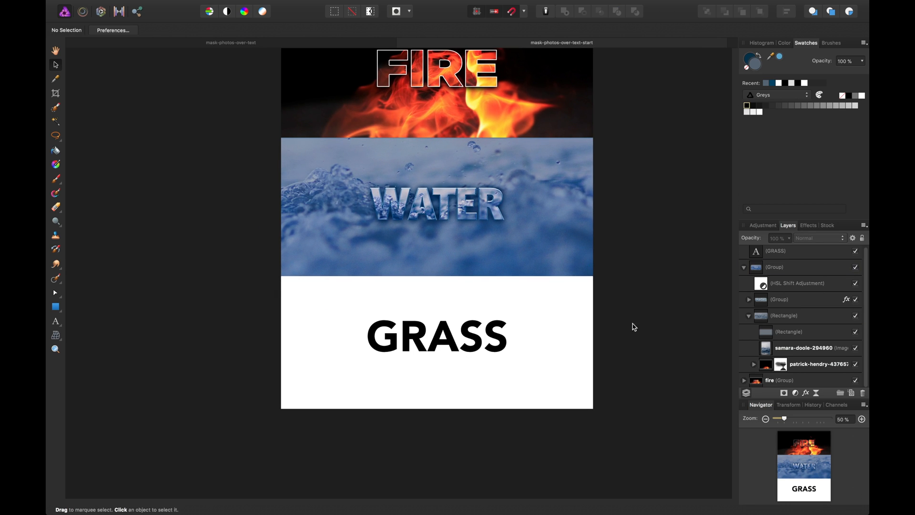
pyautogui.scroll(1, 782, 310)
pyautogui.click(744, 270)
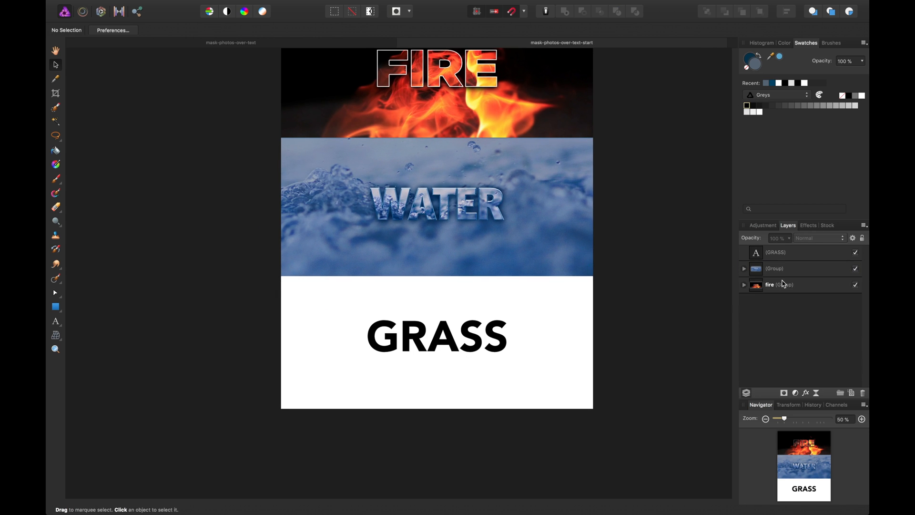
pyautogui.click(774, 268)
pyautogui.doubleClick(774, 268)
pyautogui.write('w')
pyautogui.press('Return')
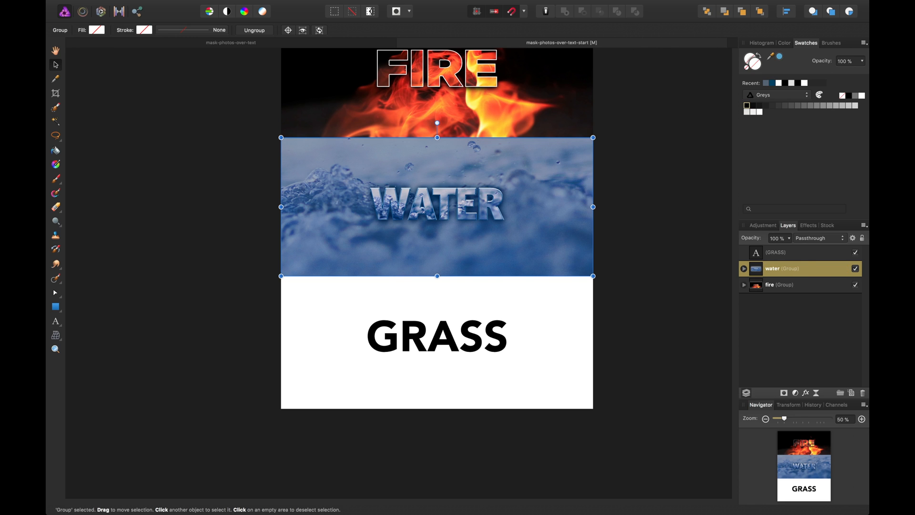
# Step: Move the GRASS text slightly down and convert it to curves
pyautogui.click(806, 254)
pyautogui.moveTo(478, 324); pyautogui.dragTo(478, 329)
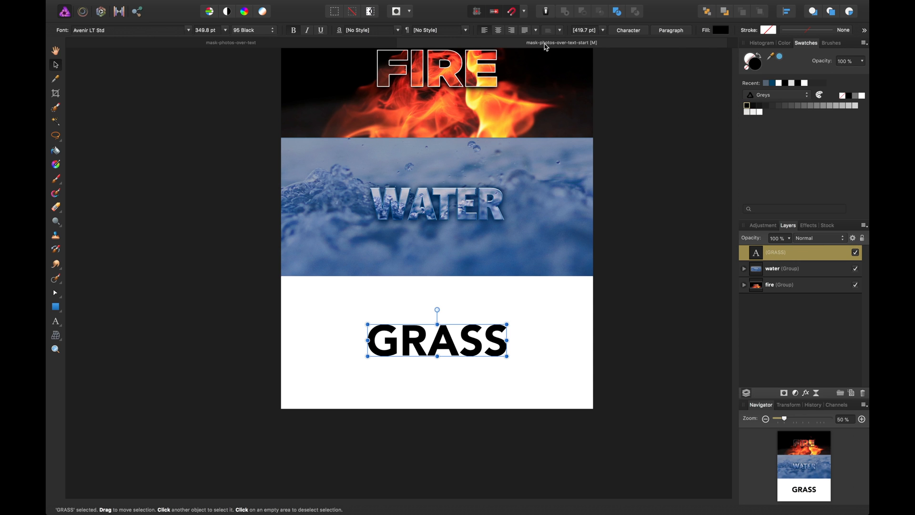
pyautogui.rightClick(406, 361)
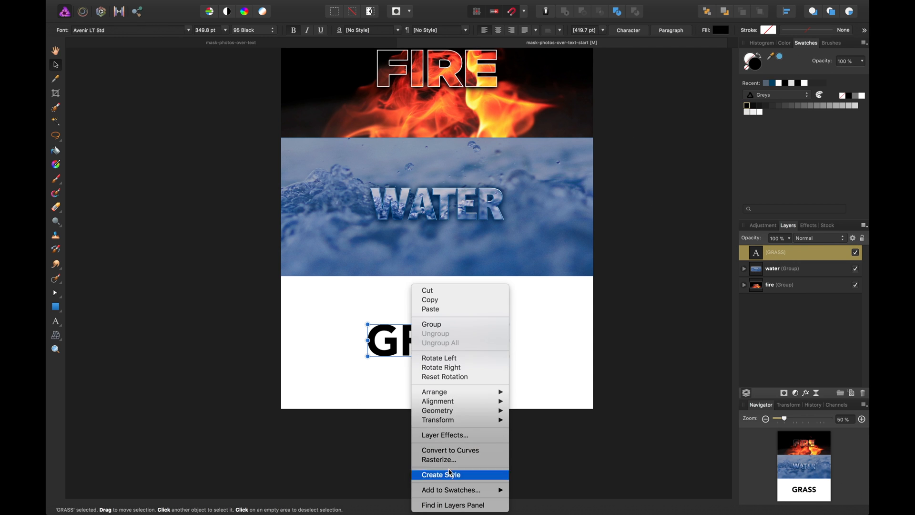
pyautogui.click(450, 474)
# Step: Combine the separate GRASS letter curves into a single shape with Add
pyautogui.click(781, 272)
pyautogui.keyDown('shift'); pyautogui.click(782, 334); pyautogui.keyUp('shift')
pyautogui.click(565, 11)
# Step: Duplicate the water group down over the grass section and delete the copy's HSL adjustment, lettering, tinted rectangle and water photo
pyautogui.click(573, 244)
pyautogui.keyDown('alt'); pyautogui.moveTo(565, 239); pyautogui.dragTo(564, 378); pyautogui.keyUp('alt')
pyautogui.click(744, 285)
pyautogui.click(777, 304)
pyautogui.press('Delete')
pyautogui.press('Delete')
pyautogui.click(750, 300)
pyautogui.click(789, 320)
pyautogui.press('Delete')
pyautogui.press('Delete')
pyautogui.click(501, 306)
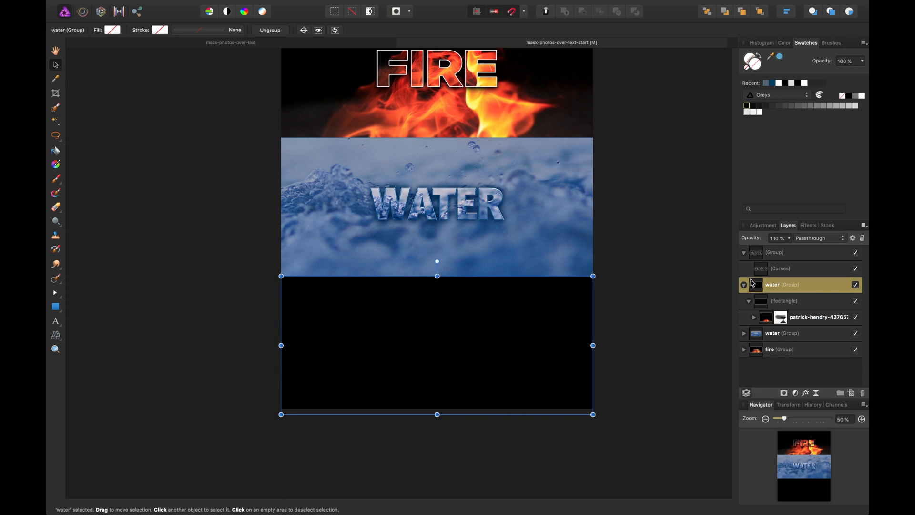
# Step: Collapse the duplicated water group and rename it as grass
pyautogui.click(744, 285)
pyautogui.click(768, 274)
pyautogui.doubleClick(772, 285)
pyautogui.write('grass')
pyautogui.press('Return')
# Step: Fill the GRASS lettering group with white and save the document
pyautogui.click(609, 299)
pyautogui.click(564, 307)
pyautogui.click(782, 256)
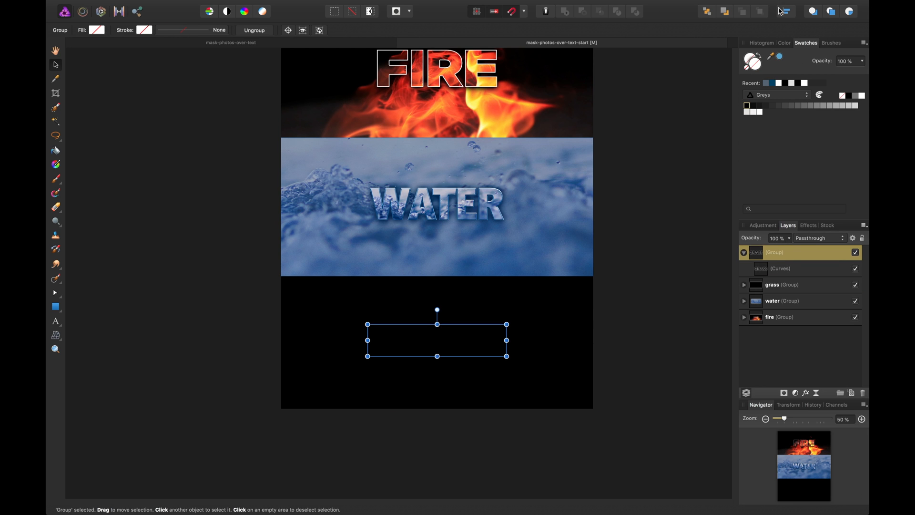
pyautogui.click(761, 112)
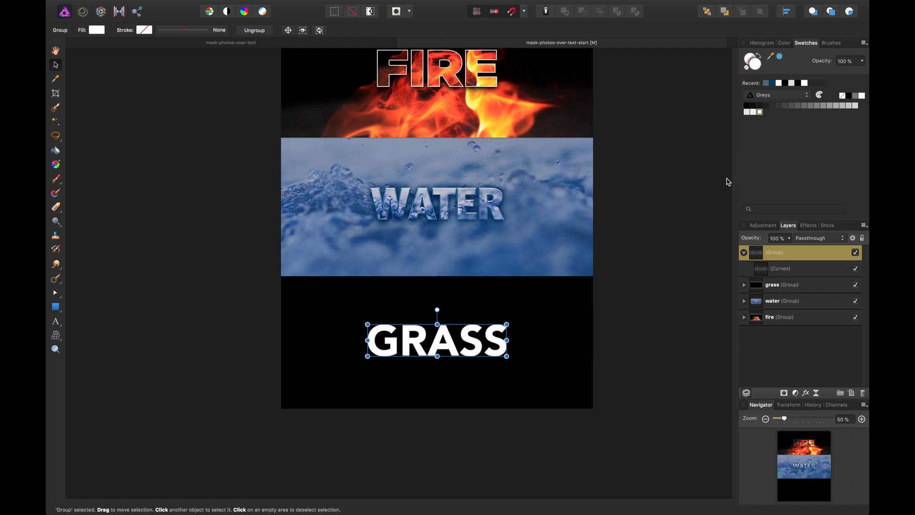
pyautogui.click(694, 209)
pyautogui.scroll(3, 607, 234)
pyautogui.press('super+s')
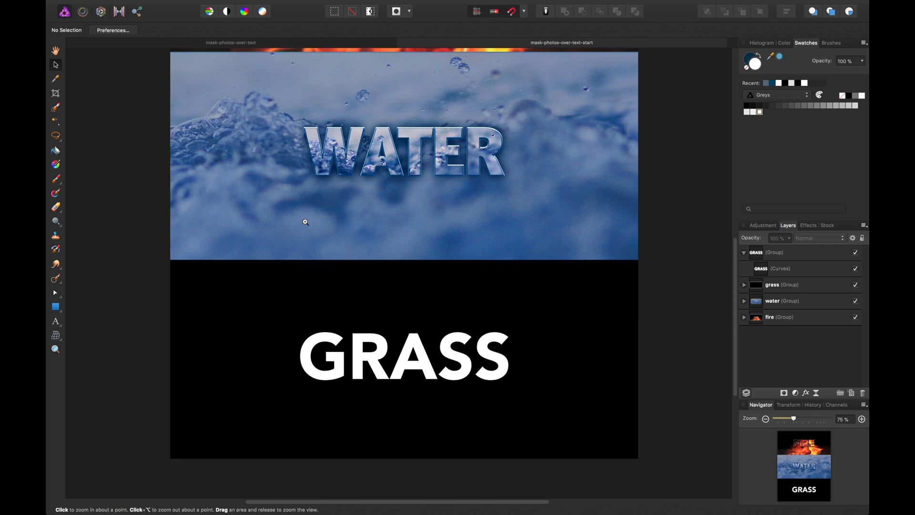
# Step: Place the photo of grass with white daisies and move it up so it covers the whole grass section
pyautogui.press('super+minus')
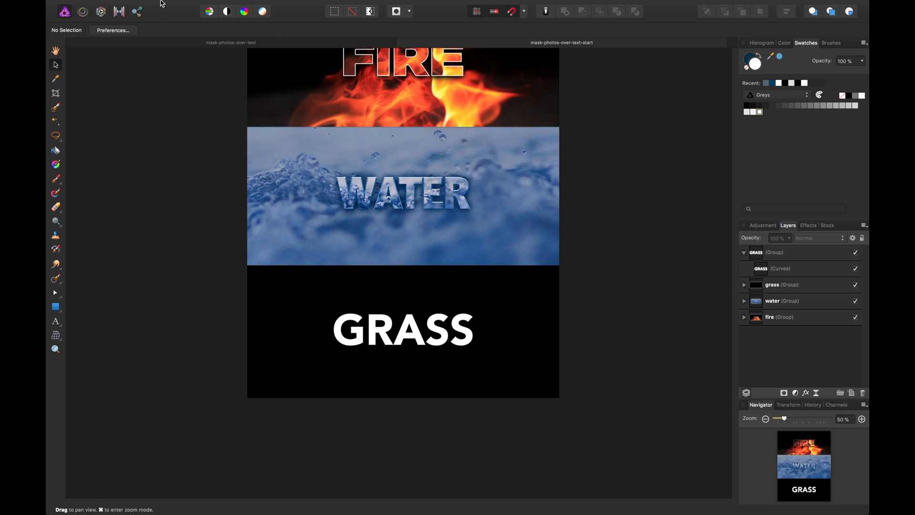
pyautogui.click(134, 6)
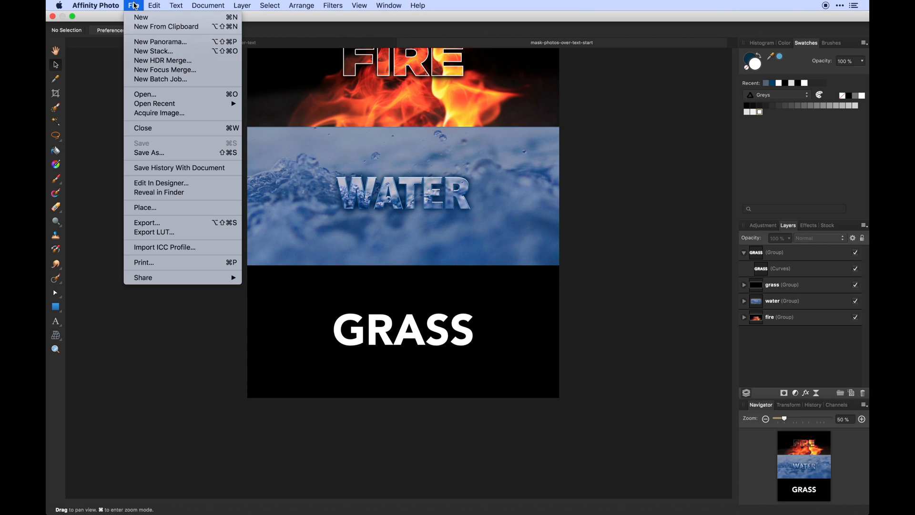
pyautogui.click(165, 209)
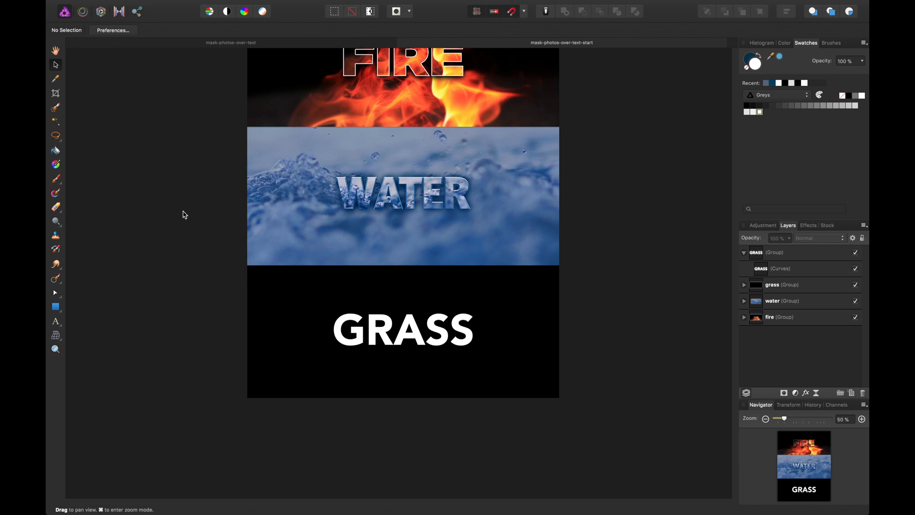
pyautogui.click(416, 33)
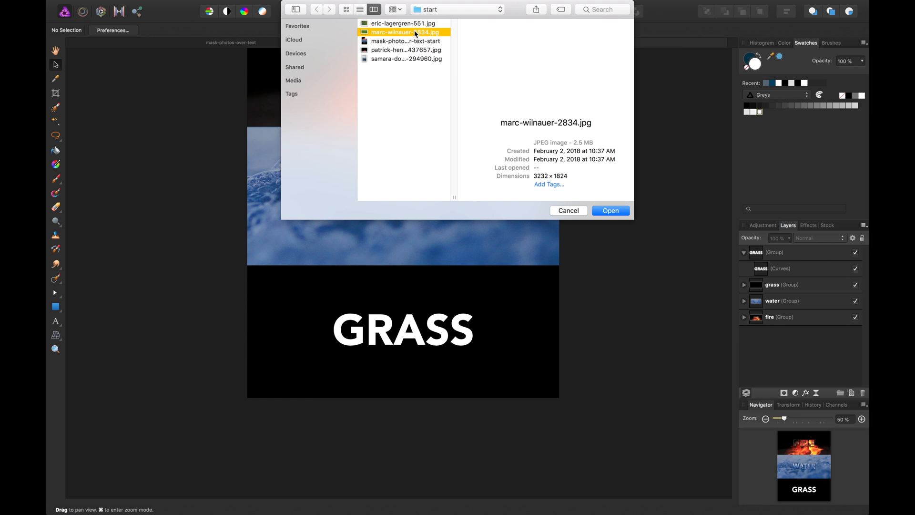
pyautogui.press('Up')
pyautogui.click(611, 210)
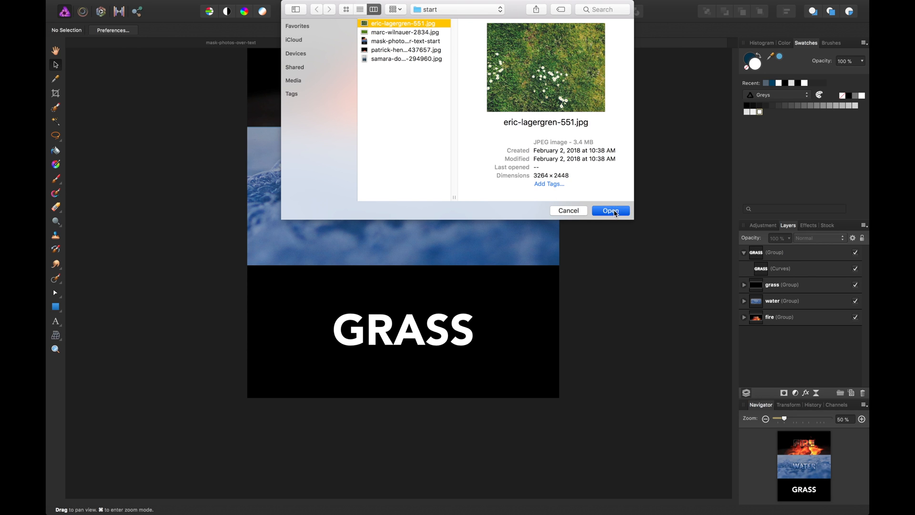
pyautogui.moveTo(249, 244); pyautogui.dragTo(607, 428)
pyautogui.moveTo(524, 343); pyautogui.dragTo(527, 291)
# Step: Clip the grass photo inside the grass group's rectangle and delete the leftover fire photo from that rectangle
pyautogui.moveTo(778, 256); pyautogui.dragTo(770, 313)
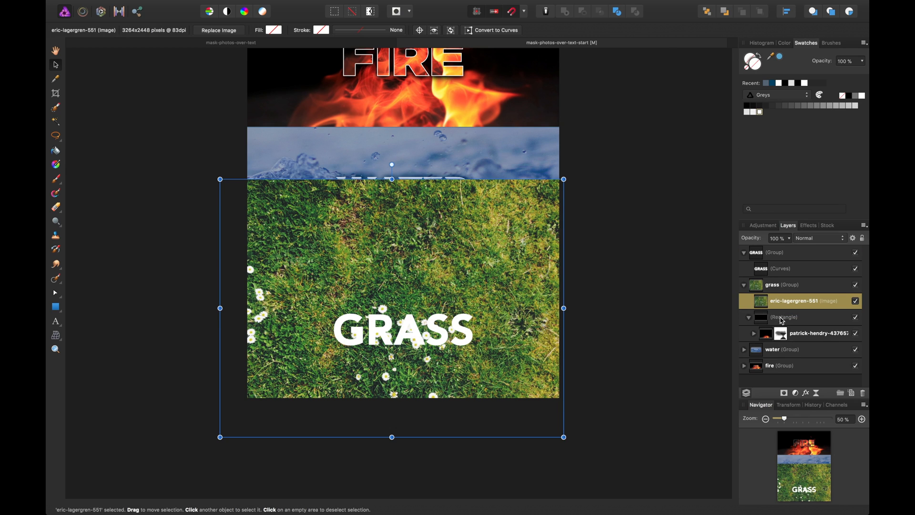
pyautogui.click(780, 318)
pyautogui.click(805, 334)
pyautogui.press('Delete')
pyautogui.moveTo(780, 302); pyautogui.dragTo(773, 328)
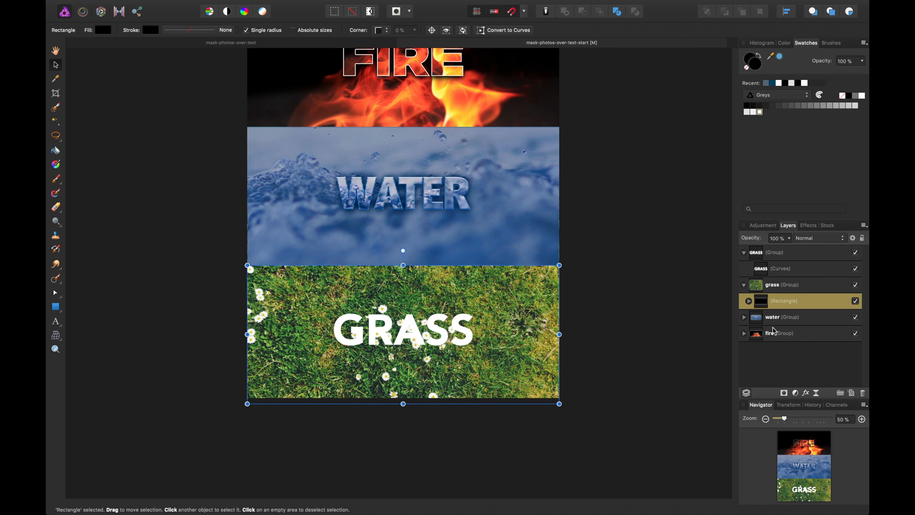
pyautogui.click(681, 326)
# Step: Enlarge the GRASS lettering over the grass photo and save the document
pyautogui.moveTo(417, 341); pyautogui.dragTo(419, 346)
pyautogui.moveTo(473, 318)
pyautogui.mouseDown()
pyautogui.moveTo(513, 309)
pyautogui.moveTo(483, 337)
pyautogui.mouseUp()
pyautogui.press('super+s')
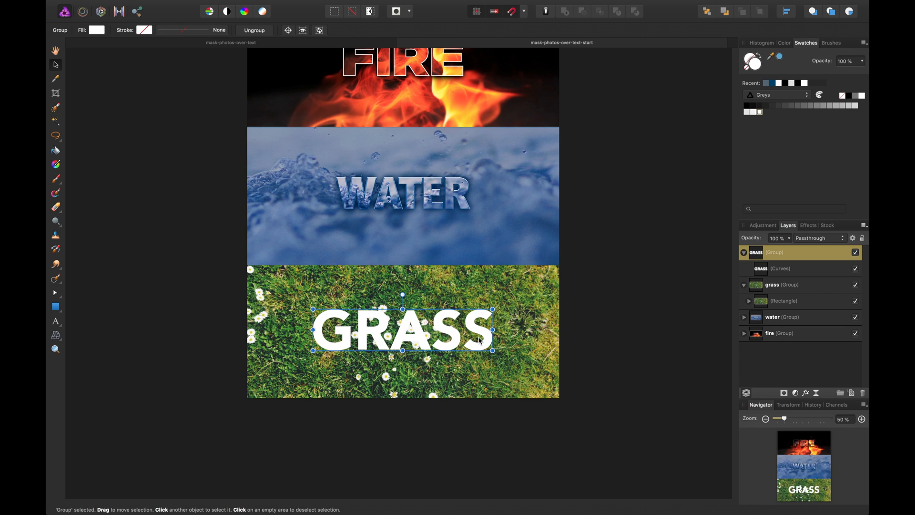
# Step: Move the enlarged GRASS lettering slightly down within its section and collapse the grass group
pyautogui.click(765, 269)
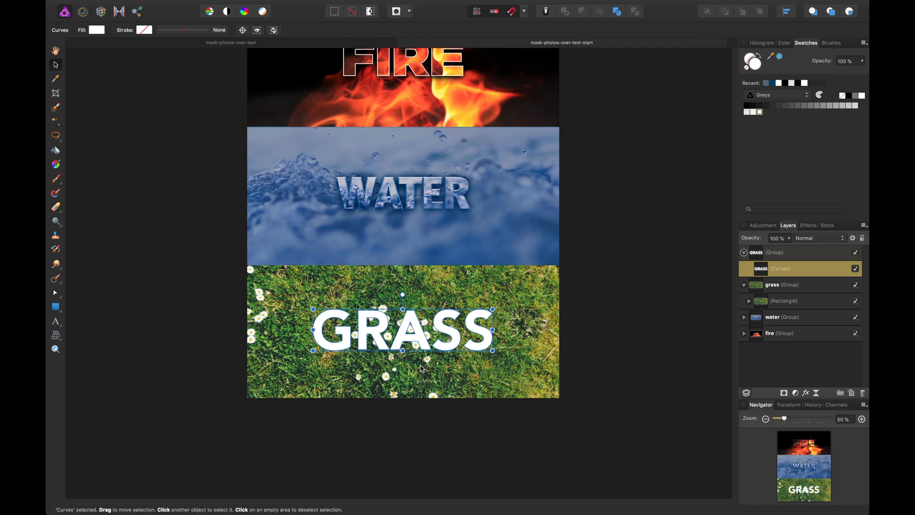
pyautogui.click(439, 349)
pyautogui.moveTo(444, 348); pyautogui.dragTo(444, 352)
pyautogui.click(522, 301)
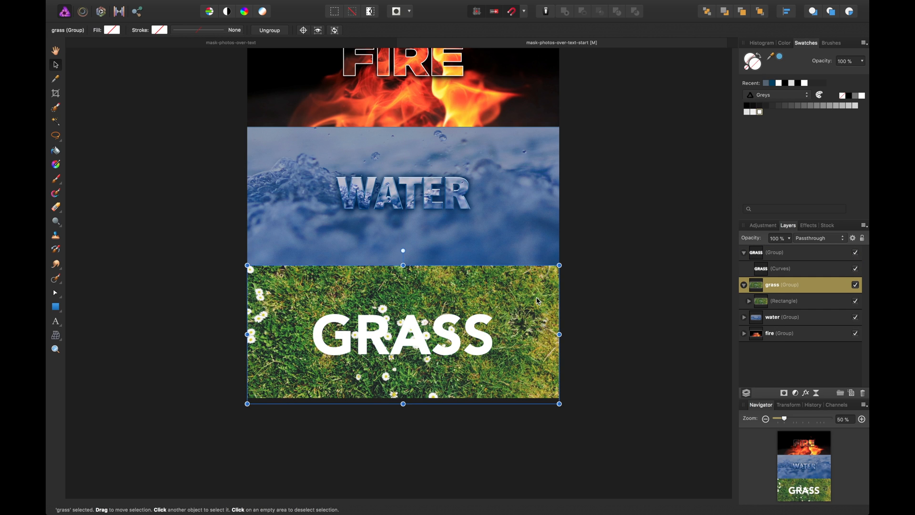
pyautogui.click(744, 284)
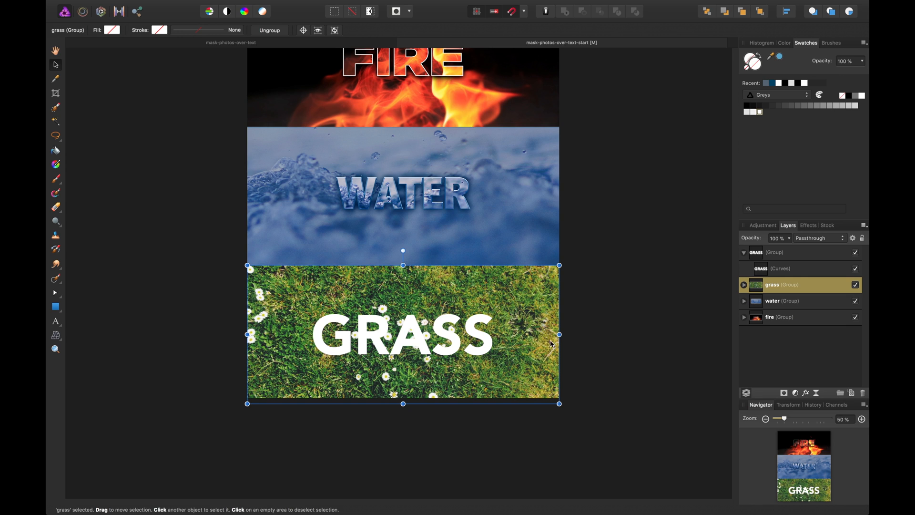
# Step: Place the marc-wilnauer-2834.jpg photo above the GRASS curves so it covers the whole lettering
pyautogui.click(760, 274)
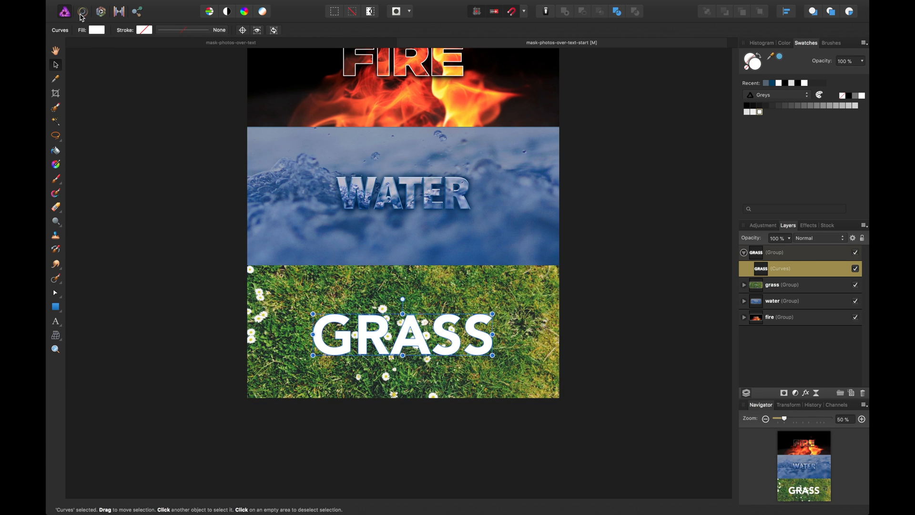
pyautogui.click(133, 5)
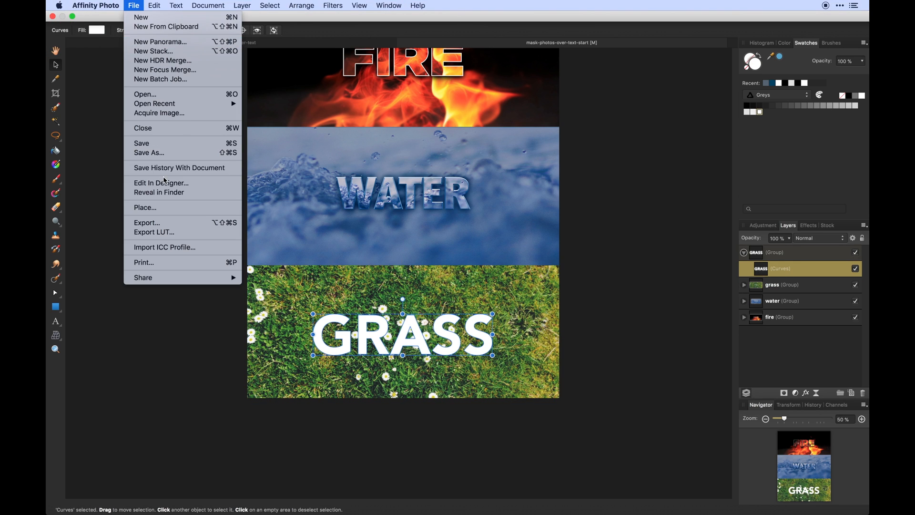
pyautogui.click(174, 207)
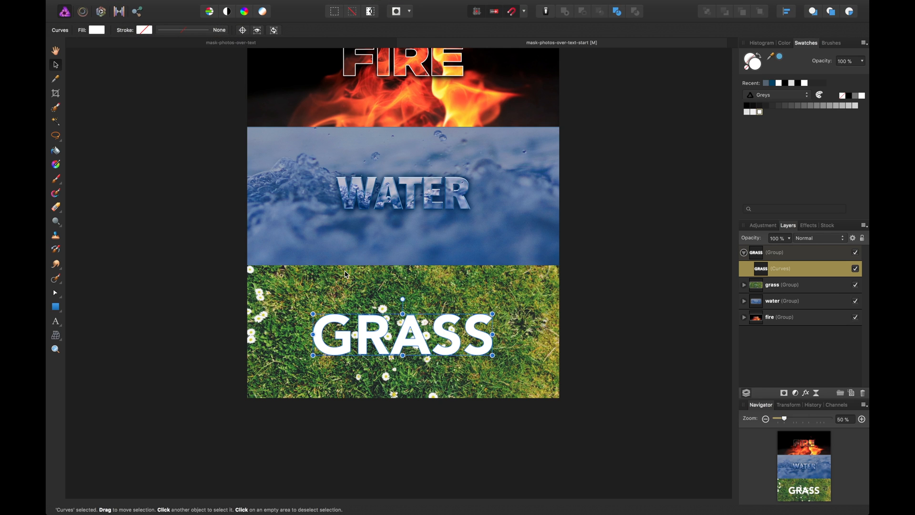
pyautogui.click(408, 32)
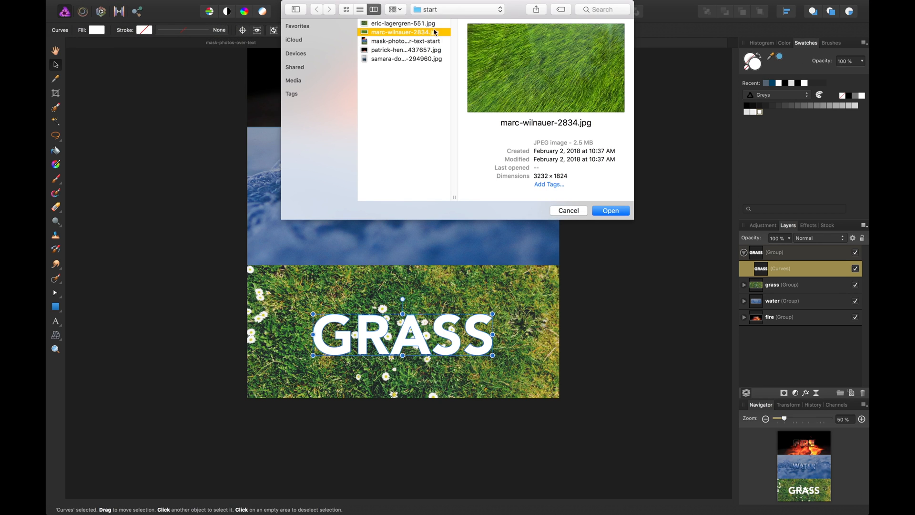
pyautogui.click(603, 216)
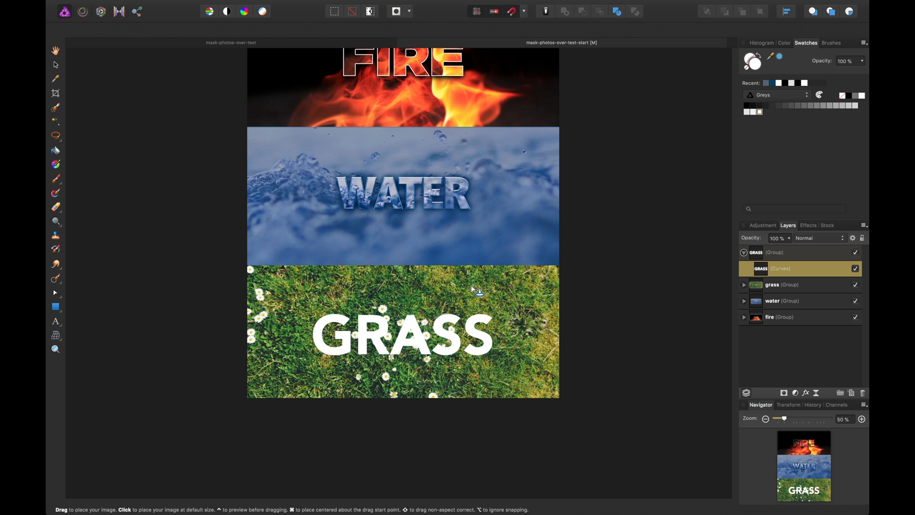
pyautogui.moveTo(252, 246); pyautogui.dragTo(530, 444)
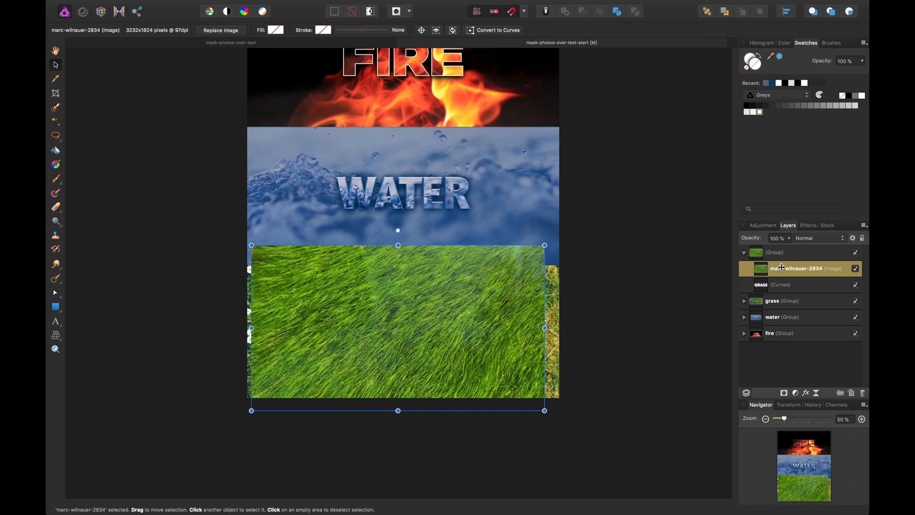
# Step: Clip the marc-wilnauer-2834 photo inside the GRASS curves and deselect everything
pyautogui.moveTo(781, 271); pyautogui.dragTo(772, 292)
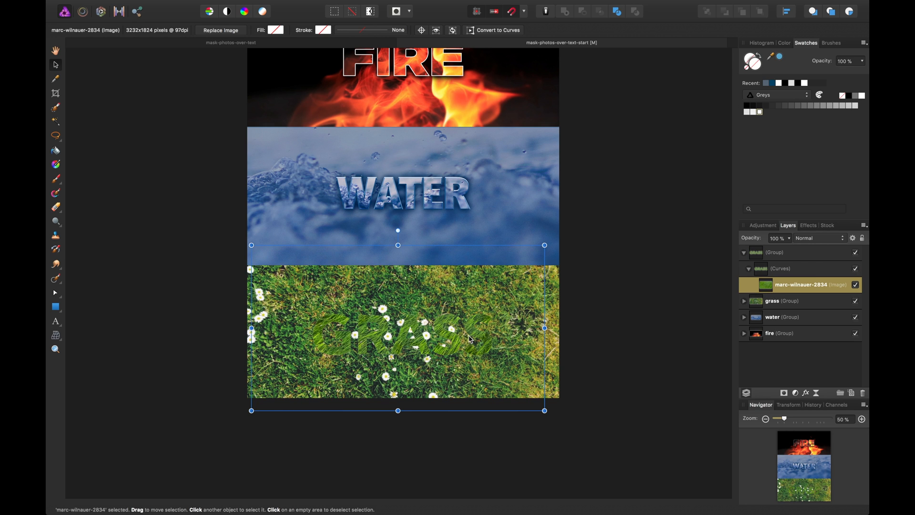
pyautogui.press('m')
pyautogui.press('v')
pyautogui.press('super+equal')
pyautogui.scroll(-1, 454, 351)
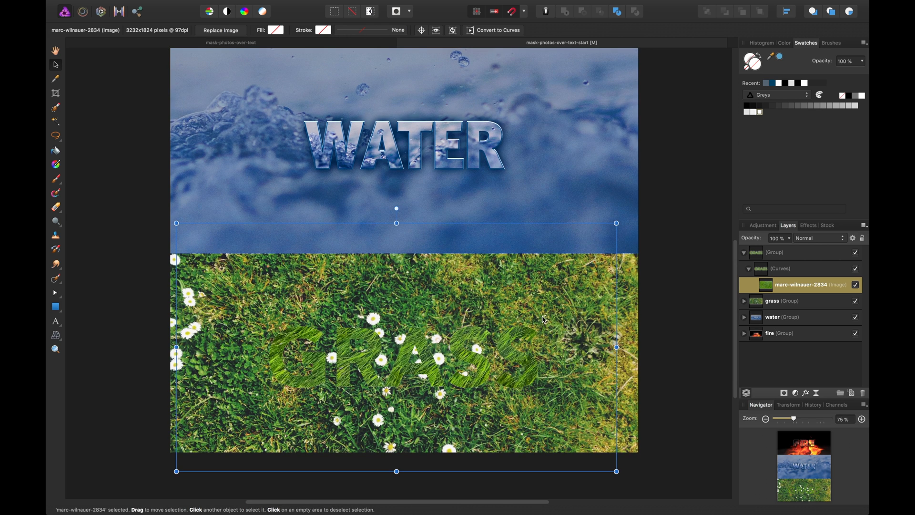
pyautogui.click(678, 313)
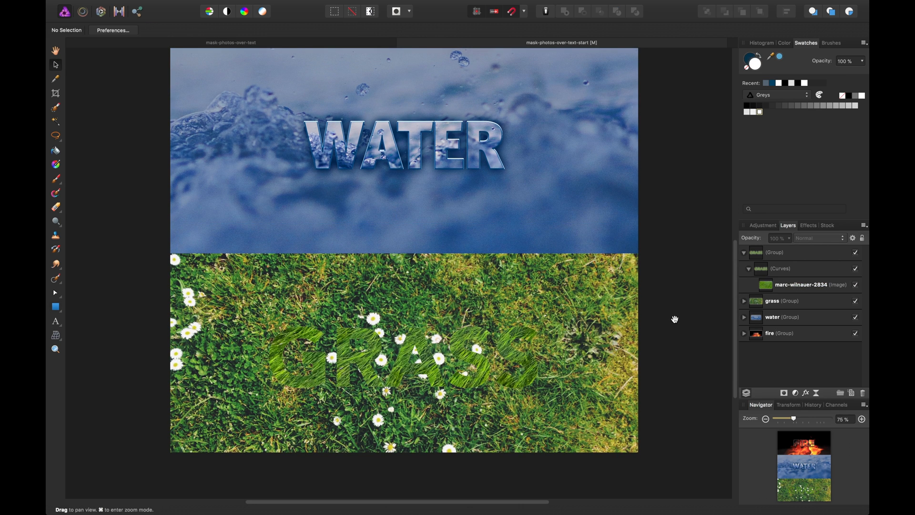
pyautogui.scroll(-2, 673, 311)
# Step: Enable an Outer Shadow effect on the GRASS curves and turn off Fill knocks out shadow
pyautogui.click(525, 349)
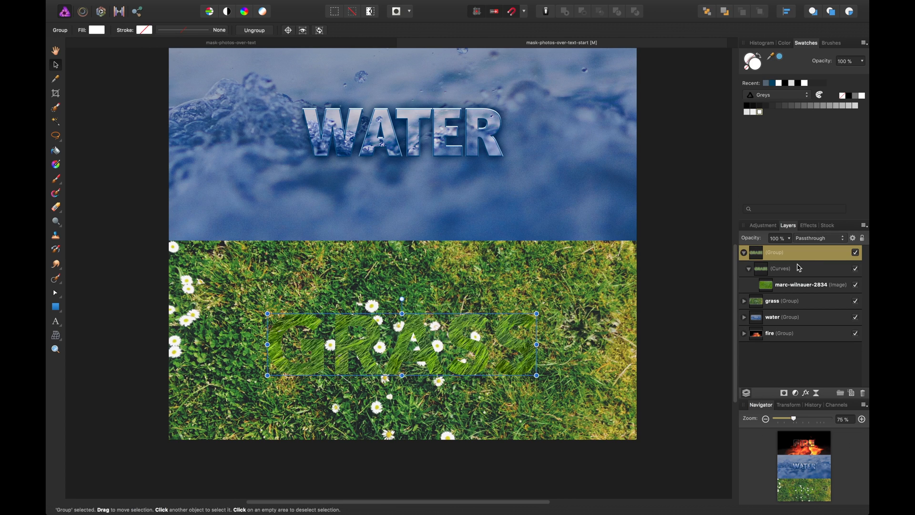
pyautogui.click(782, 277)
pyautogui.click(749, 269)
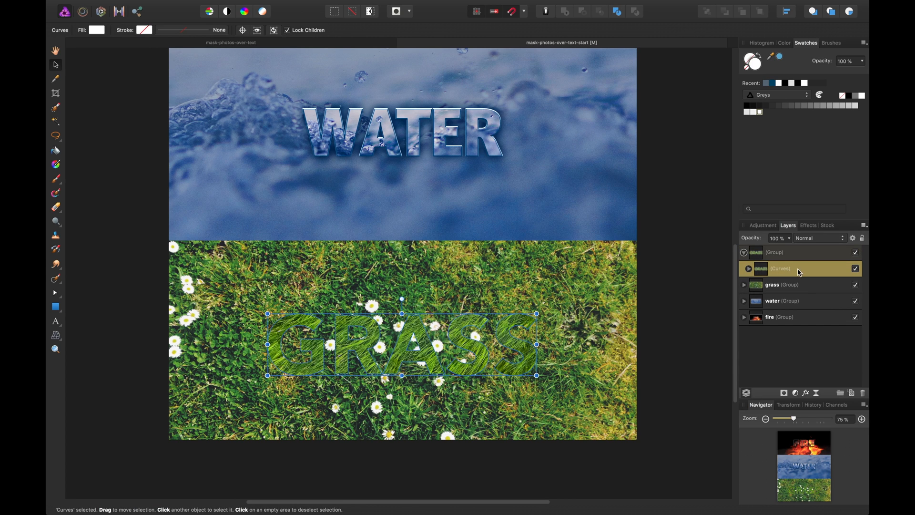
pyautogui.click(807, 394)
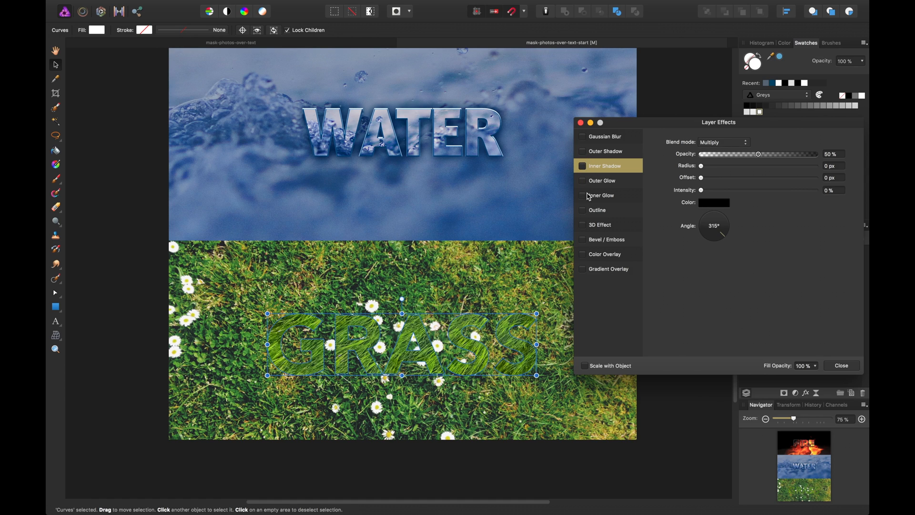
pyautogui.click(583, 152)
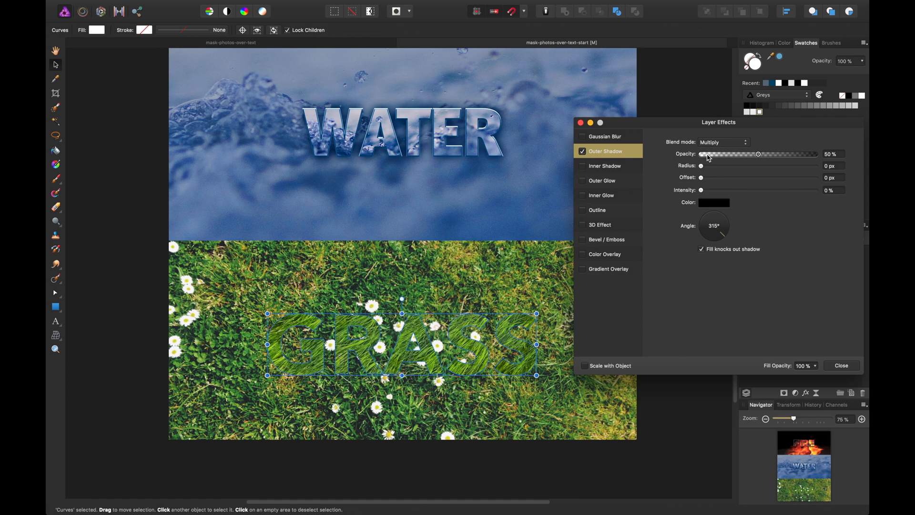
pyautogui.click(718, 217)
pyautogui.click(717, 251)
# Step: Set the GRASS outer shadow to 100% opacity, 65 px radius, 11.9 px offset, 40% intensity and a 270° angle
pyautogui.moveTo(760, 155); pyautogui.dragTo(816, 154)
pyautogui.moveTo(729, 166); pyautogui.dragTo(752, 181)
pyautogui.click(751, 178)
pyautogui.click(748, 190)
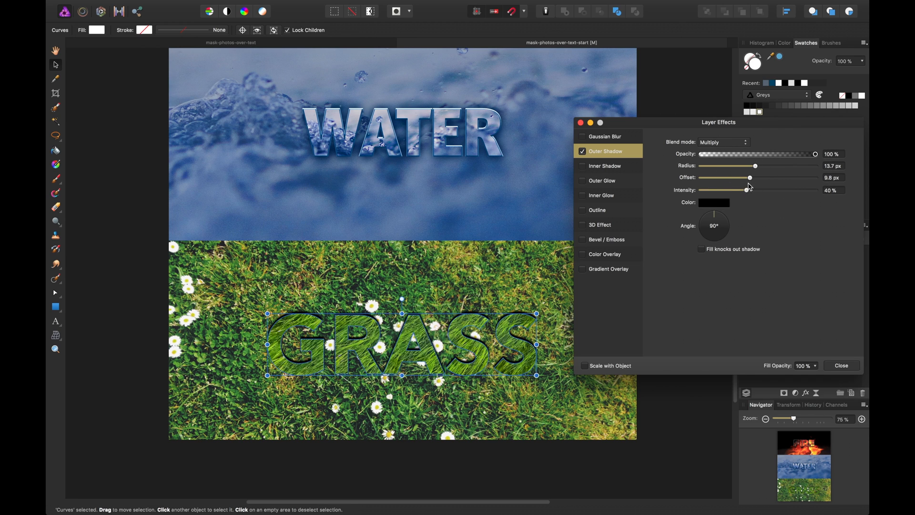
pyautogui.moveTo(725, 210); pyautogui.dragTo(715, 260)
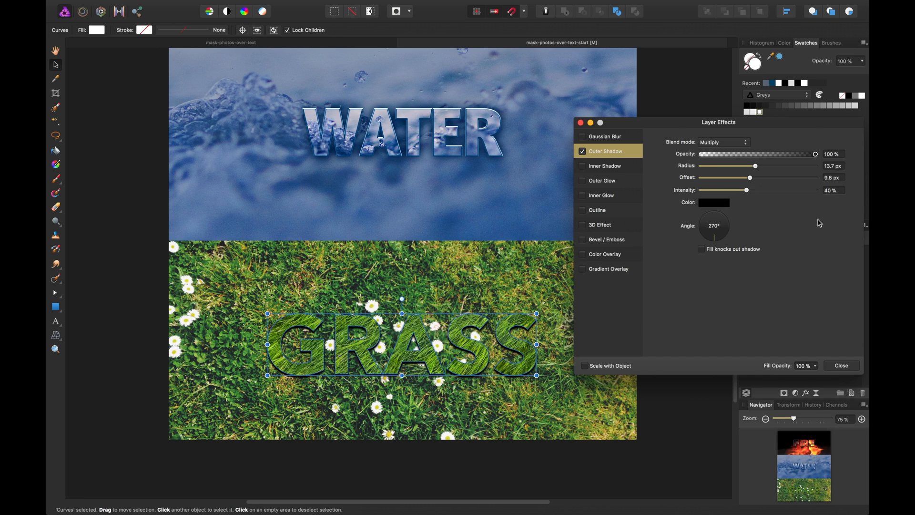
pyautogui.moveTo(751, 177); pyautogui.dragTo(808, 168)
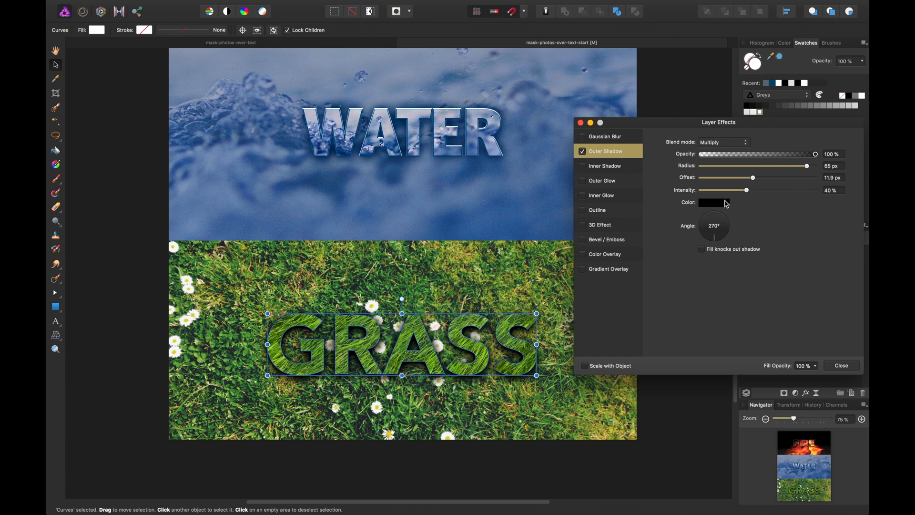
# Step: Colour the GRASS outer shadow green with HSL 98, 42, 28 and add some noise to it
pyautogui.click(719, 203)
pyautogui.moveTo(788, 224); pyautogui.dragTo(463, 283)
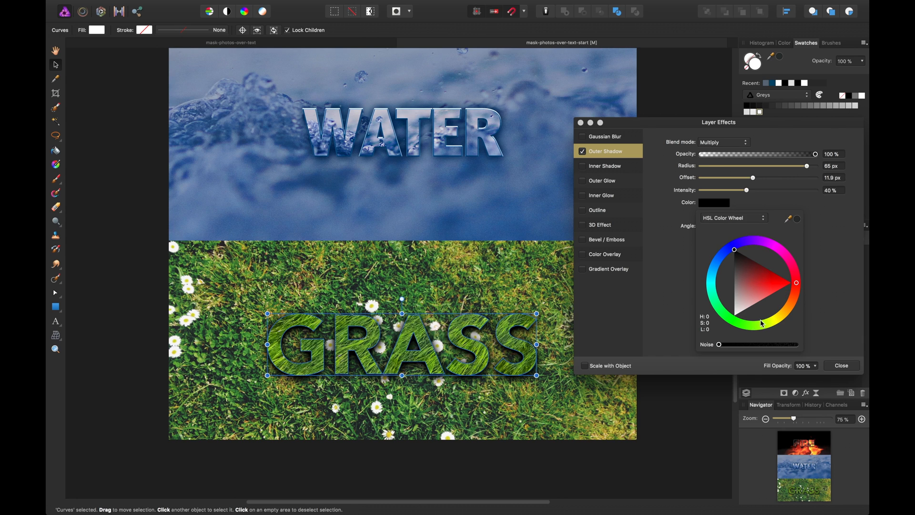
pyautogui.moveTo(740, 327)
pyautogui.mouseDown()
pyautogui.moveTo(722, 315)
pyautogui.moveTo(747, 326)
pyautogui.moveTo(776, 285)
pyautogui.moveTo(770, 279)
pyautogui.mouseUp()
pyautogui.click(740, 347)
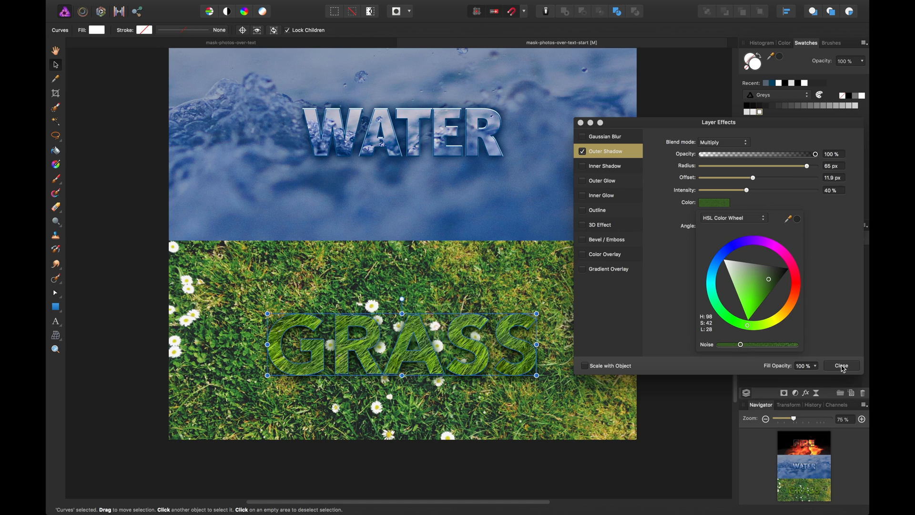
# Step: Add a linear Gradient Overlay to the GRASS curves and set its black stop to 0% opacity
pyautogui.click(604, 270)
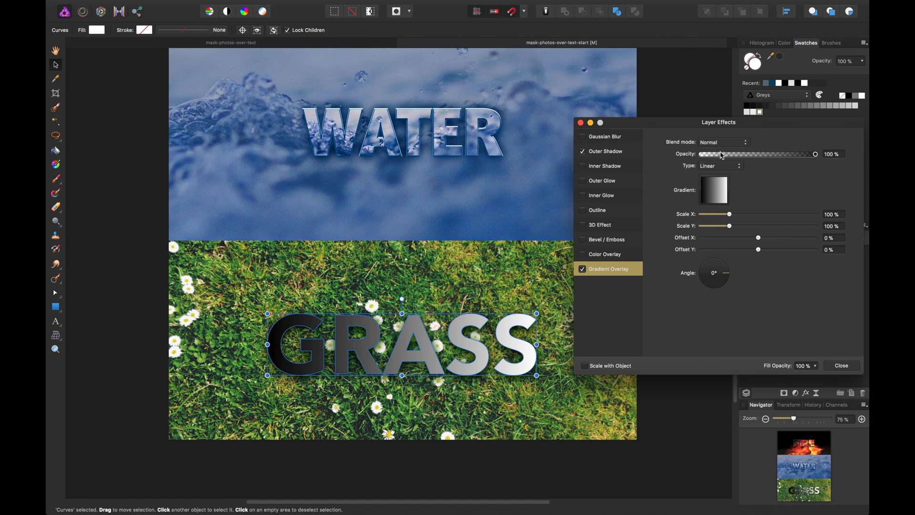
pyautogui.click(726, 191)
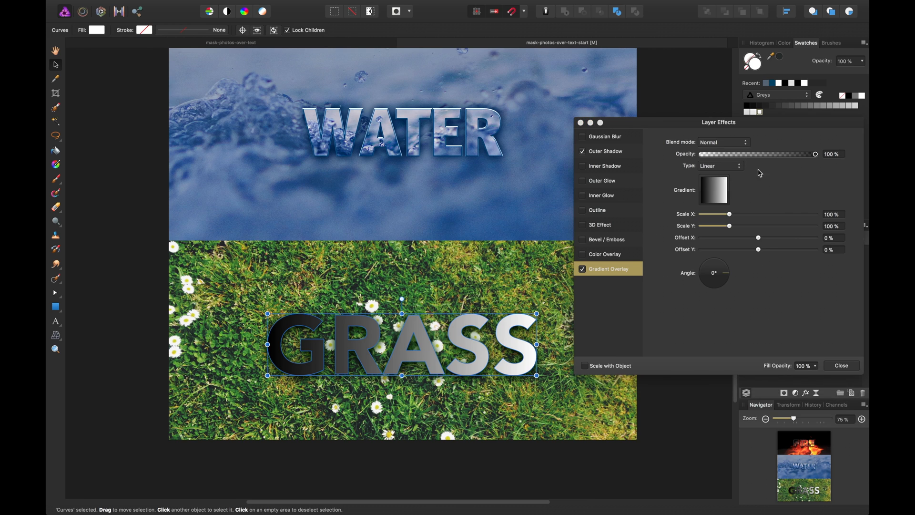
pyautogui.click(721, 195)
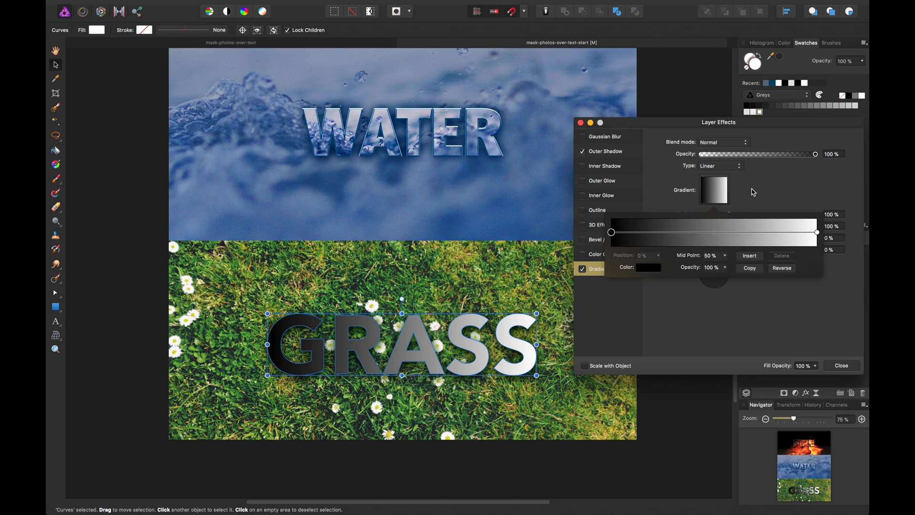
pyautogui.click(647, 267)
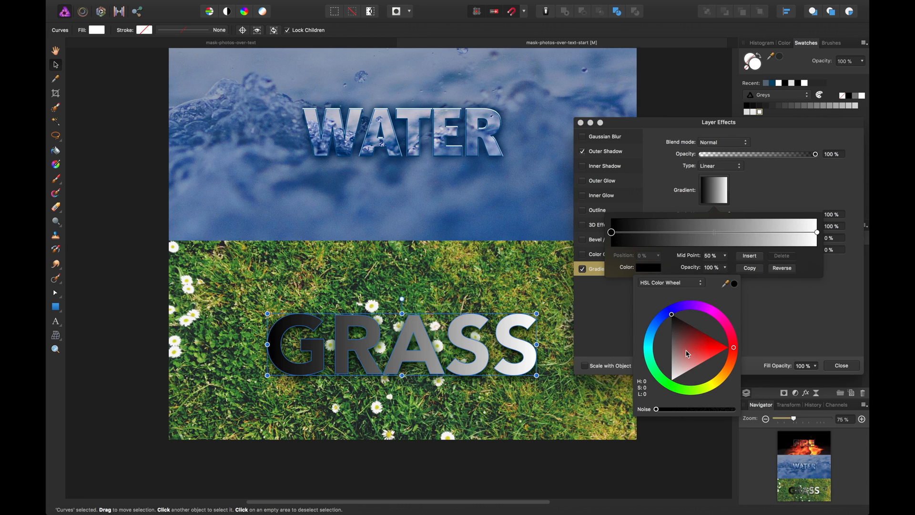
pyautogui.click(783, 199)
pyautogui.click(766, 208)
pyautogui.click(709, 202)
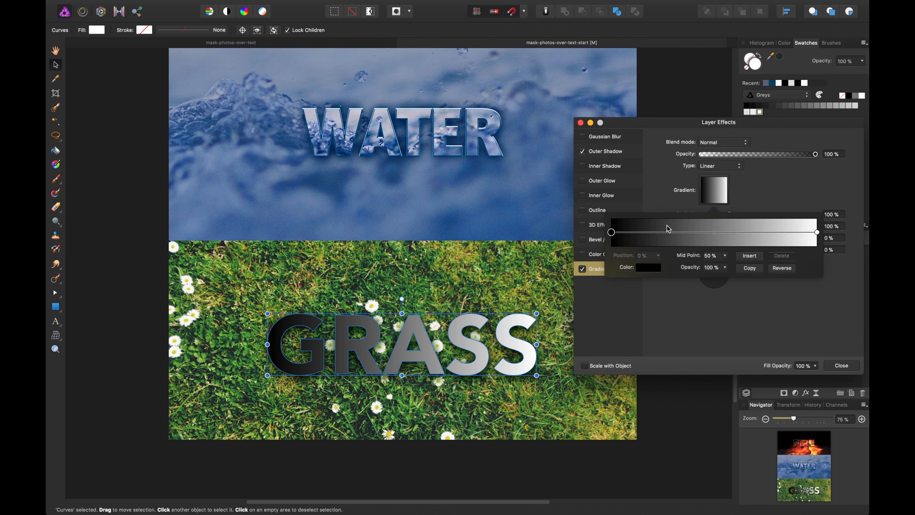
pyautogui.moveTo(722, 271); pyautogui.dragTo(592, 291)
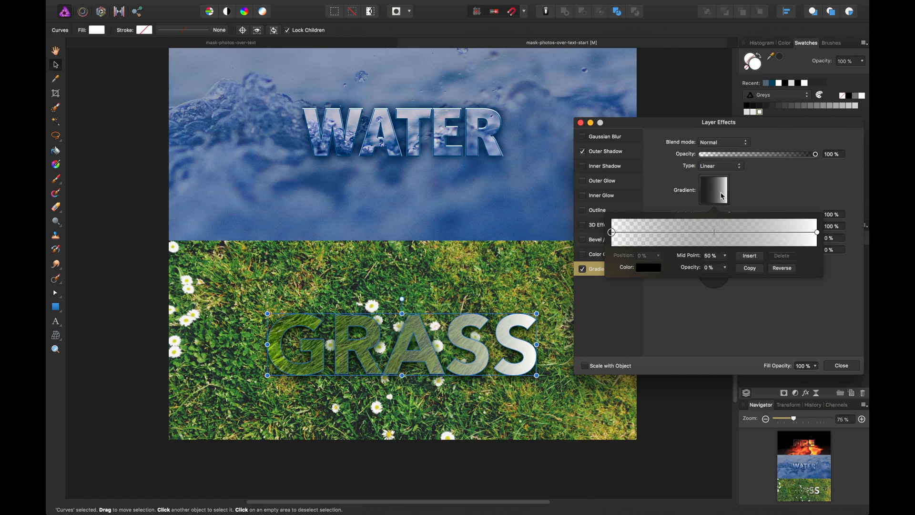
pyautogui.click(761, 191)
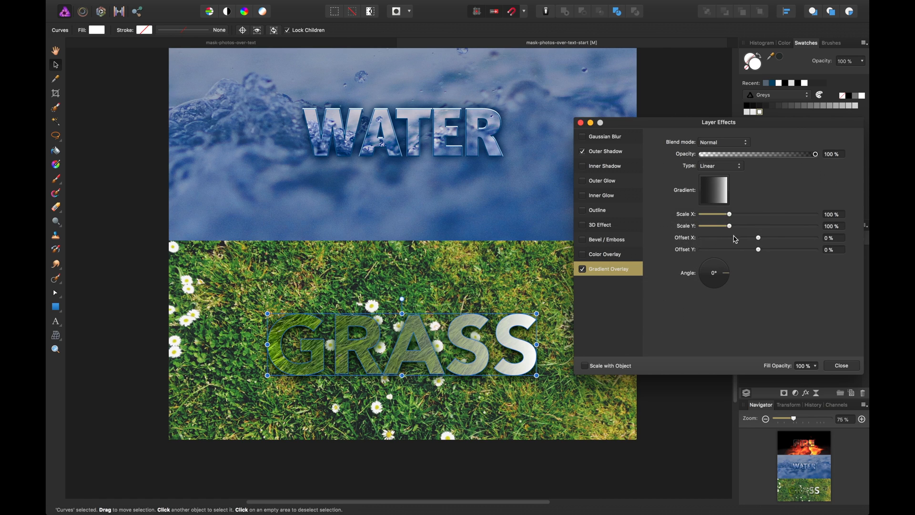
# Step: Set the GRASS gradient overlay to a 90° angle, about 50% opacity and Overlay blend mode, and save the document
pyautogui.click(714, 268)
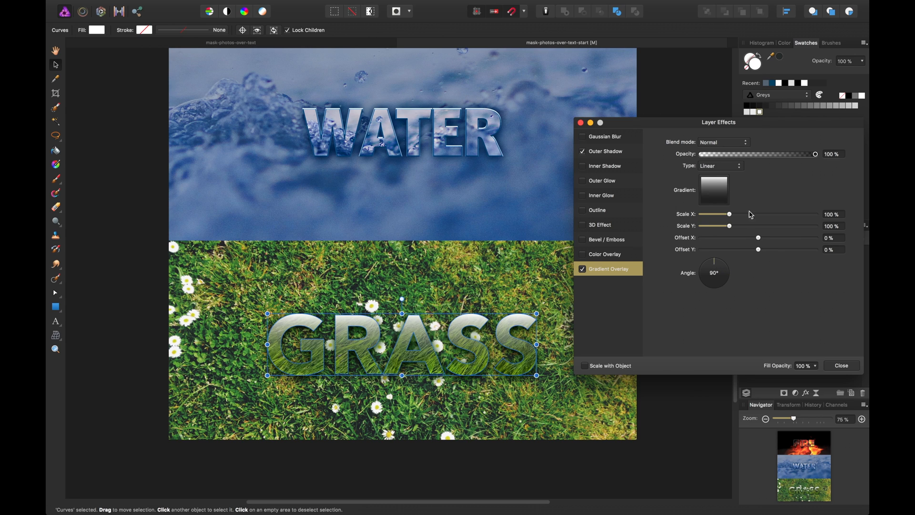
pyautogui.moveTo(778, 159); pyautogui.dragTo(759, 157)
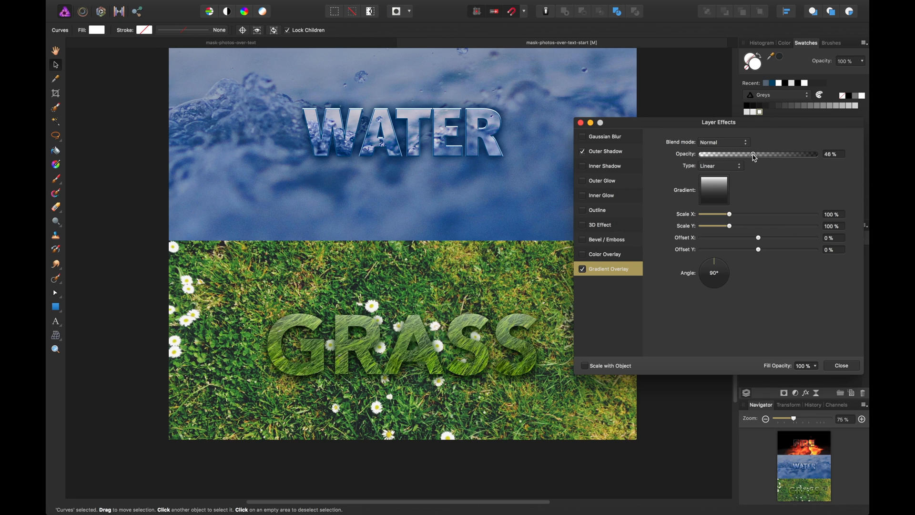
pyautogui.moveTo(758, 155); pyautogui.dragTo(759, 155)
pyautogui.click(742, 143)
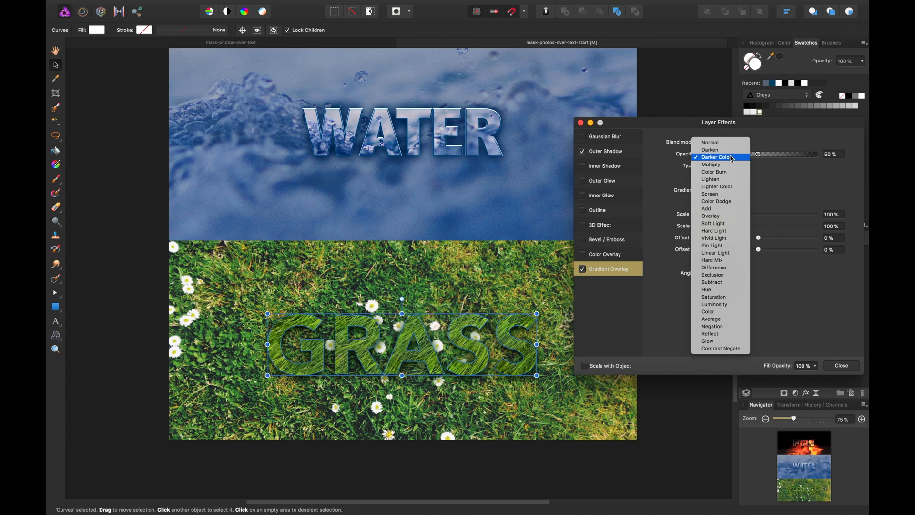
pyautogui.click(724, 217)
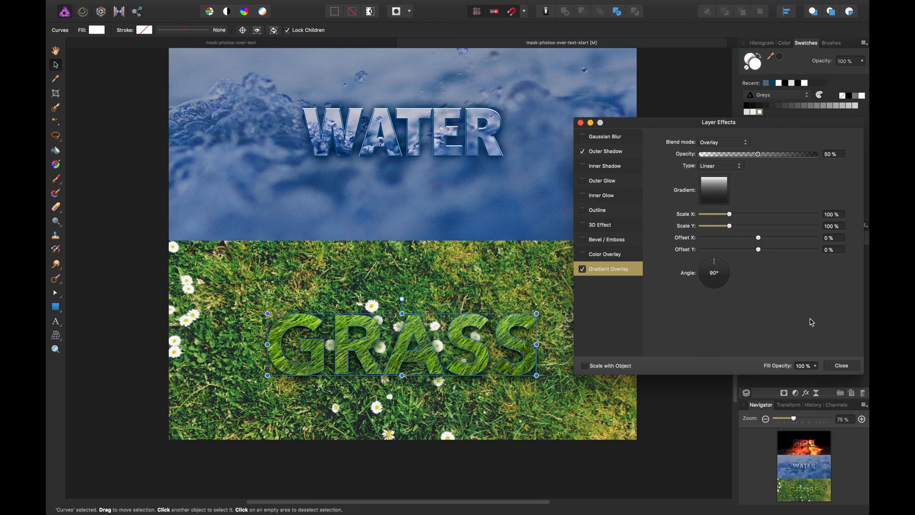
pyautogui.moveTo(745, 224)
pyautogui.mouseDown()
pyautogui.moveTo(762, 225)
pyautogui.moveTo(729, 225)
pyautogui.moveTo(763, 217)
pyautogui.moveTo(730, 217)
pyautogui.mouseUp()
pyautogui.click(730, 166)
pyautogui.click(794, 183)
pyautogui.moveTo(759, 154)
pyautogui.mouseDown()
pyautogui.moveTo(775, 154)
pyautogui.moveTo(760, 154)
pyautogui.mouseUp()
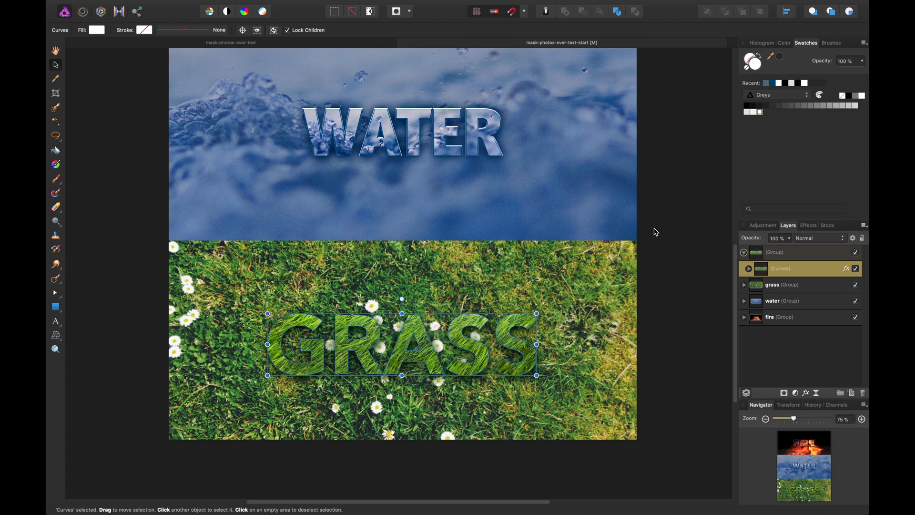
pyautogui.press('super+s')
# Step: Give the GRASS curves an outline in olive green sampled from the photo and darken it to HSL 66, 56, 22
pyautogui.click(144, 30)
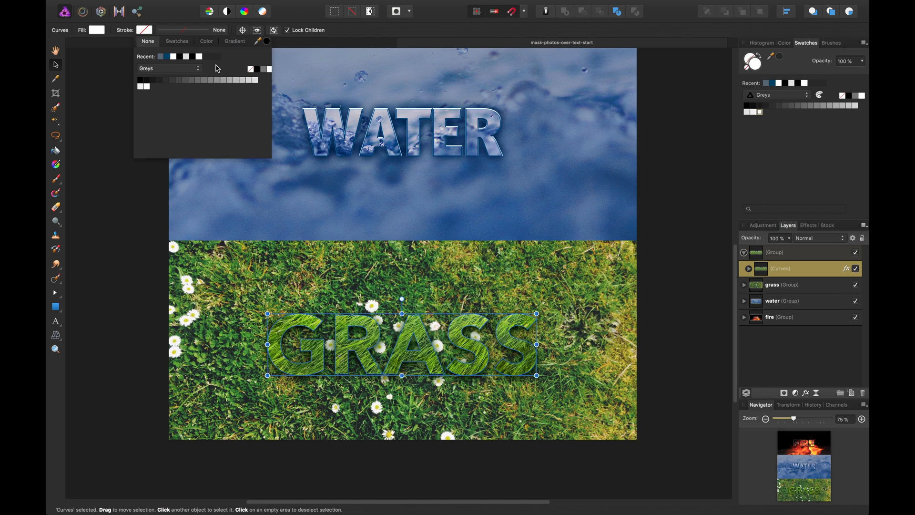
pyautogui.click(193, 69)
pyautogui.click(195, 76)
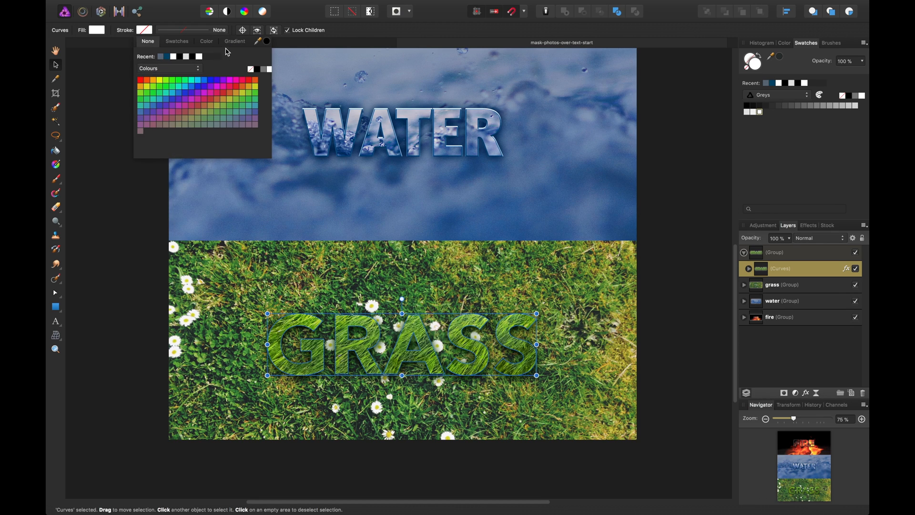
pyautogui.moveTo(256, 42); pyautogui.dragTo(520, 300)
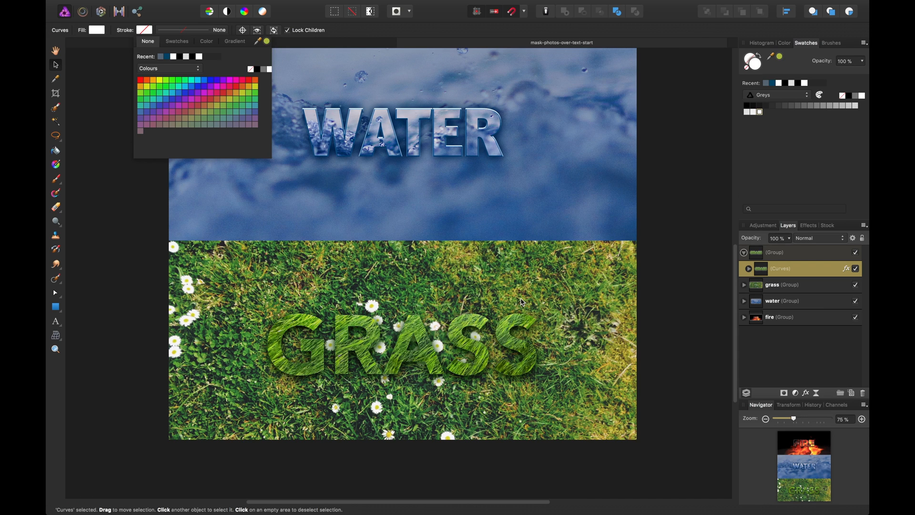
pyautogui.click(266, 43)
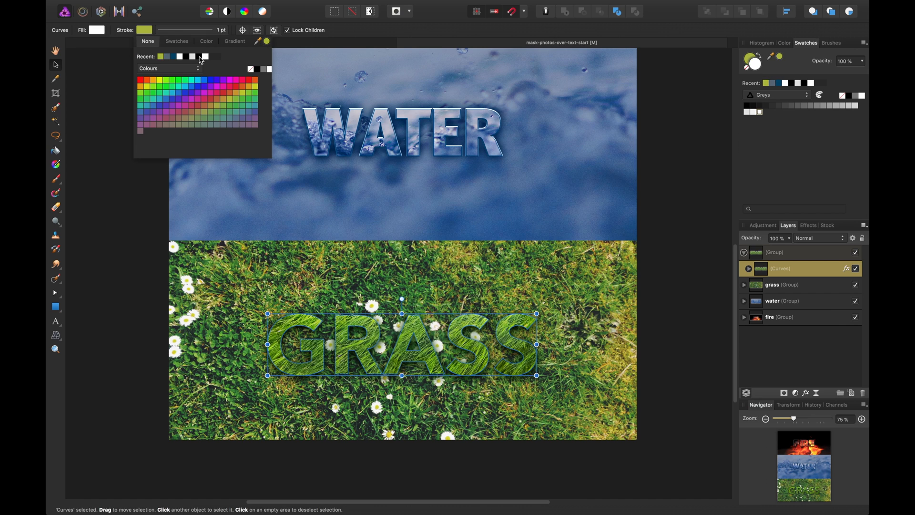
pyautogui.click(197, 69)
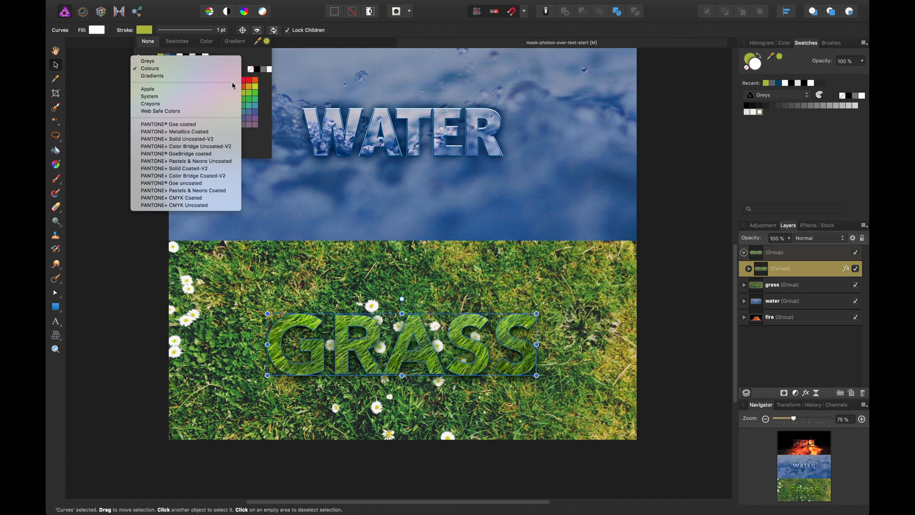
pyautogui.click(248, 59)
pyautogui.click(207, 41)
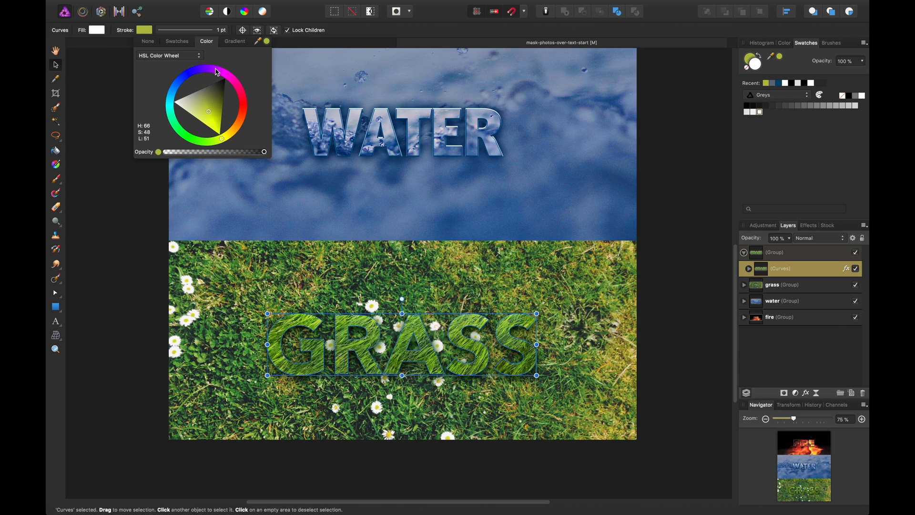
pyautogui.moveTo(211, 113); pyautogui.dragTo(218, 95)
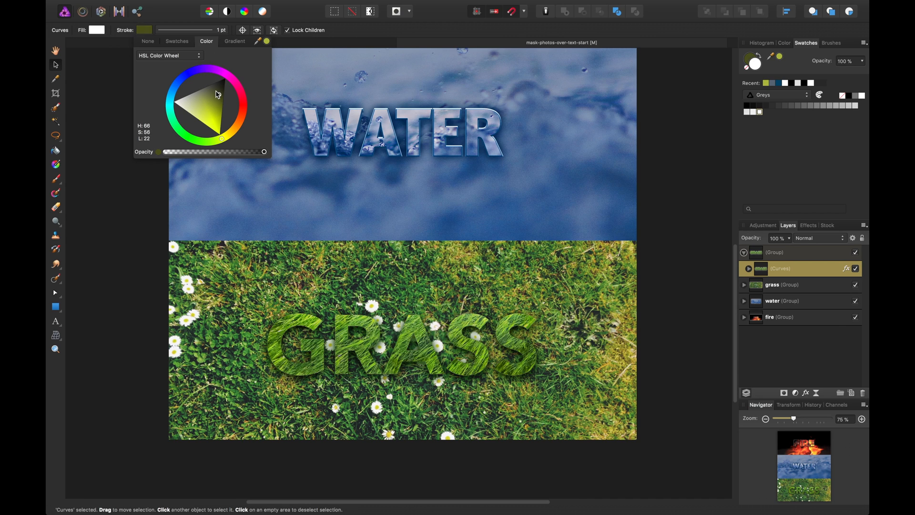
# Step: Set the GRASS outline width to 9 pt and recolour it green with HSL 100, 43, 36
pyautogui.click(209, 32)
pyautogui.moveTo(169, 61); pyautogui.dragTo(184, 63)
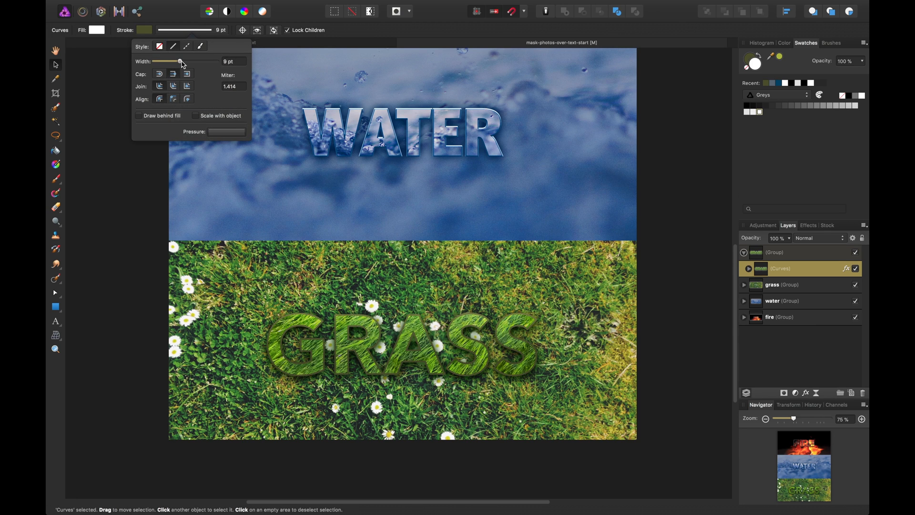
pyautogui.click(146, 30)
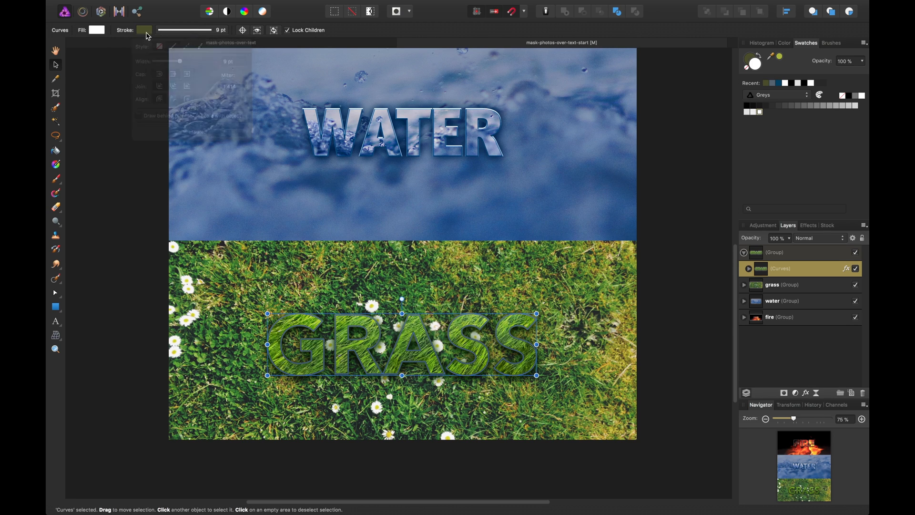
pyautogui.moveTo(223, 143)
pyautogui.mouseDown()
pyautogui.moveTo(200, 123)
pyautogui.moveTo(200, 100)
pyautogui.moveTo(178, 109)
pyautogui.mouseUp()
pyautogui.moveTo(193, 140); pyautogui.dragTo(200, 142)
pyautogui.moveTo(192, 114)
pyautogui.mouseDown()
pyautogui.moveTo(208, 104)
pyautogui.moveTo(200, 99)
pyautogui.moveTo(186, 109)
pyautogui.moveTo(214, 106)
pyautogui.mouseUp()
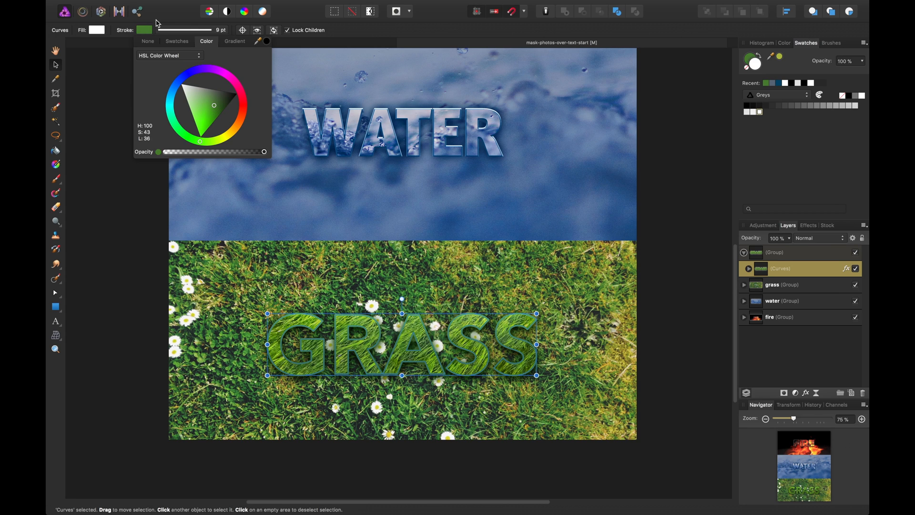
# Step: Apply a linear gradient to the GRASS outline and run it vertically from the base of the letters to their upper edge
pyautogui.click(56, 166)
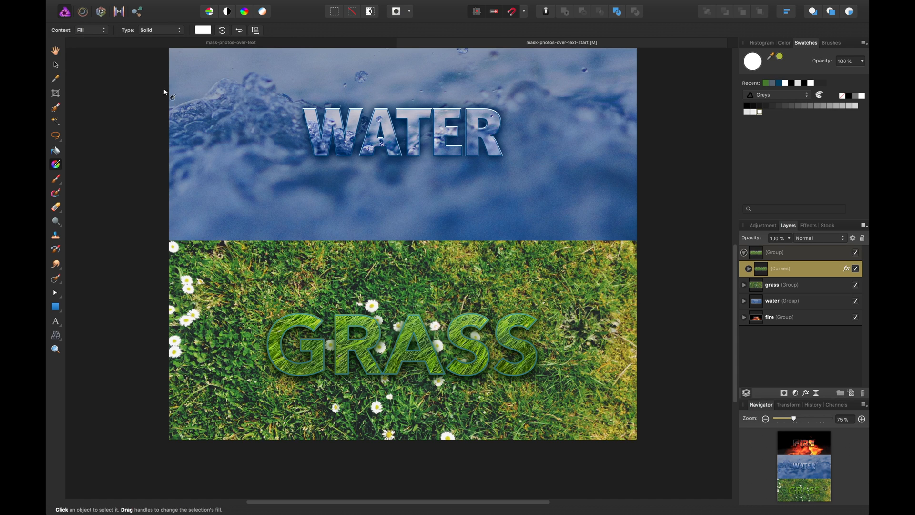
pyautogui.click(102, 31)
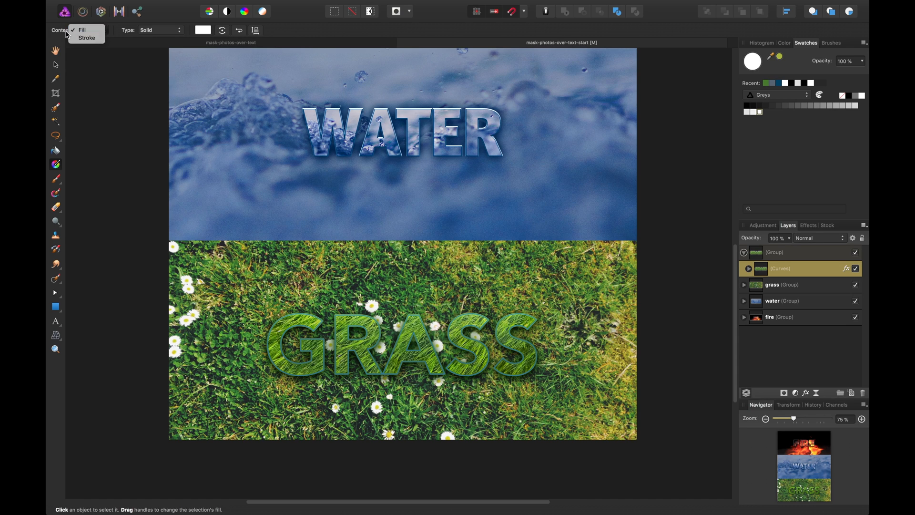
pyautogui.click(82, 40)
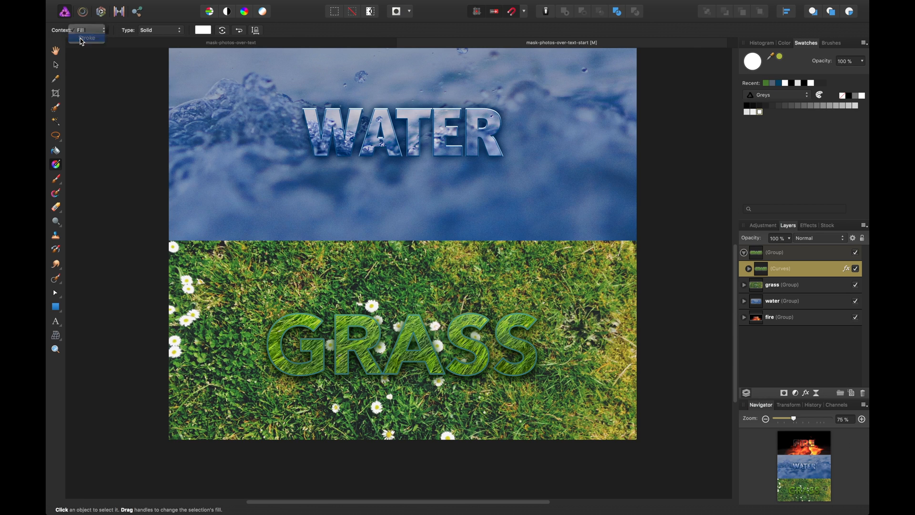
pyautogui.click(161, 31)
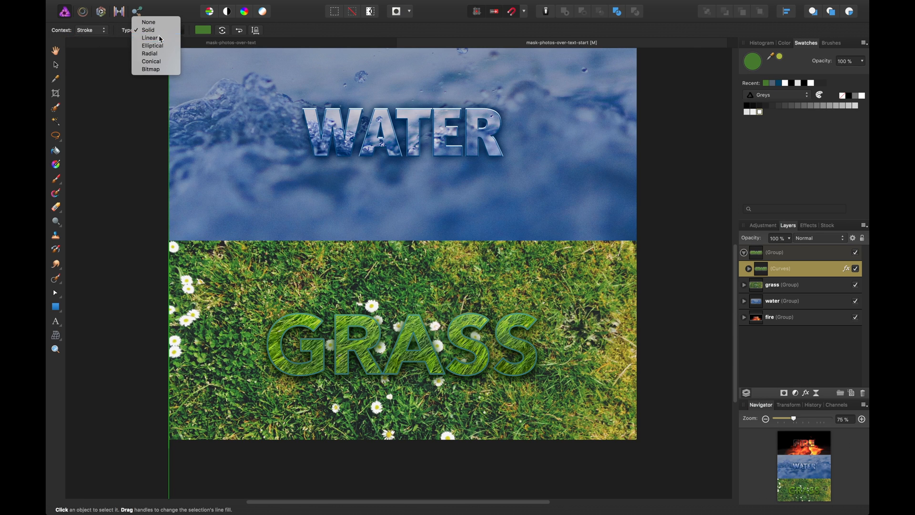
pyautogui.click(151, 37)
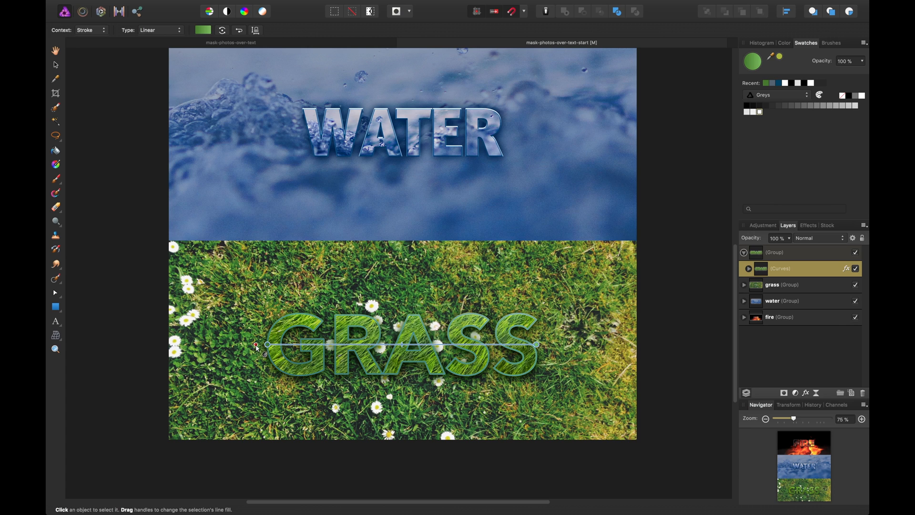
pyautogui.moveTo(258, 345); pyautogui.dragTo(387, 375)
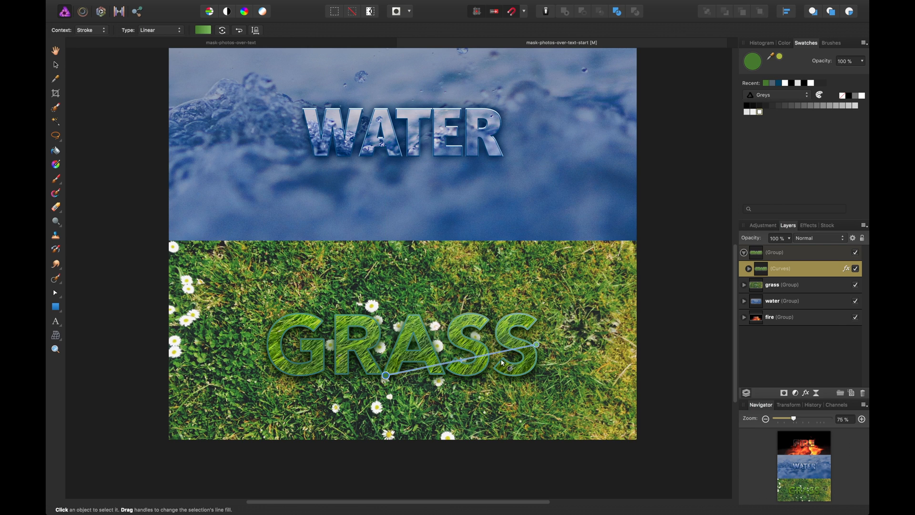
pyautogui.moveTo(537, 344)
pyautogui.mouseDown()
pyautogui.moveTo(472, 305)
pyautogui.moveTo(407, 306)
pyautogui.moveTo(403, 313)
pyautogui.mouseUp()
pyautogui.moveTo(386, 376)
pyautogui.mouseDown()
pyautogui.moveTo(421, 376)
pyautogui.moveTo(402, 376)
pyautogui.mouseUp()
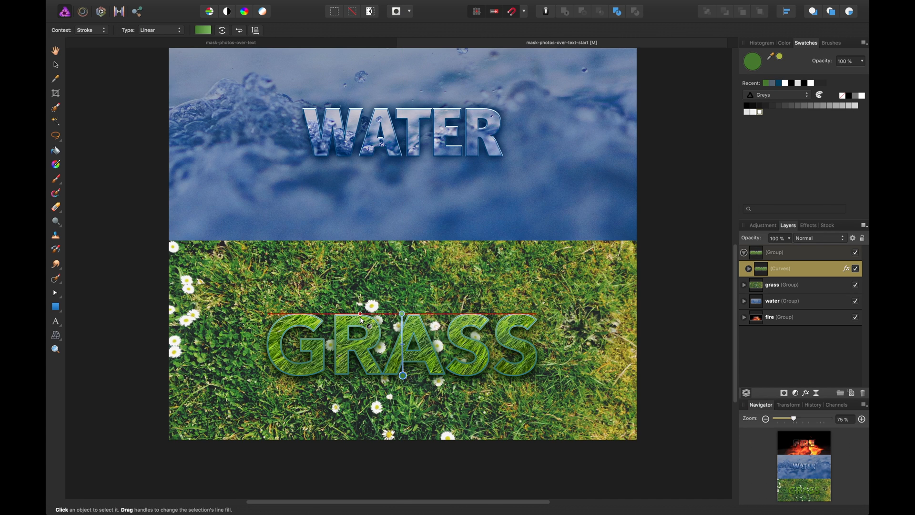
# Step: Colour the outline gradient's start stop dark green with HSL 100, 100, 17 and its end stop light green with HSL 100, 39, 64
pyautogui.click(403, 313)
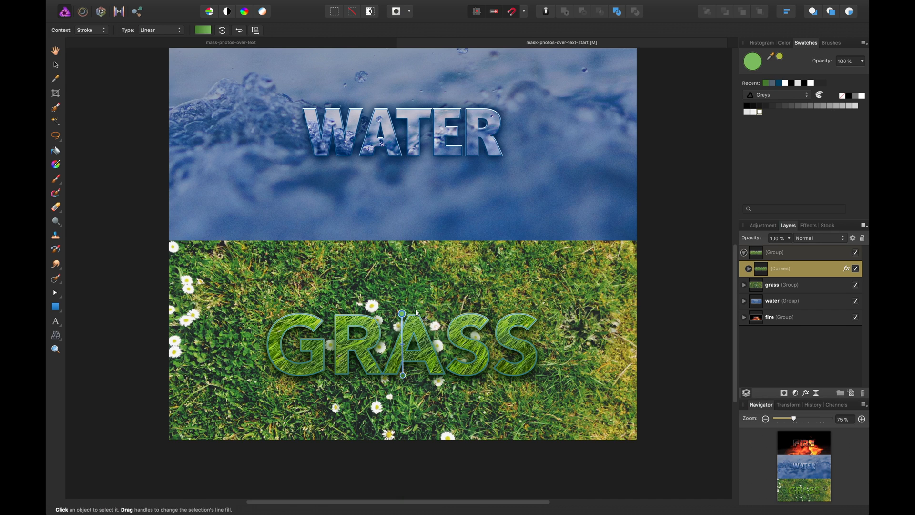
pyautogui.click(203, 30)
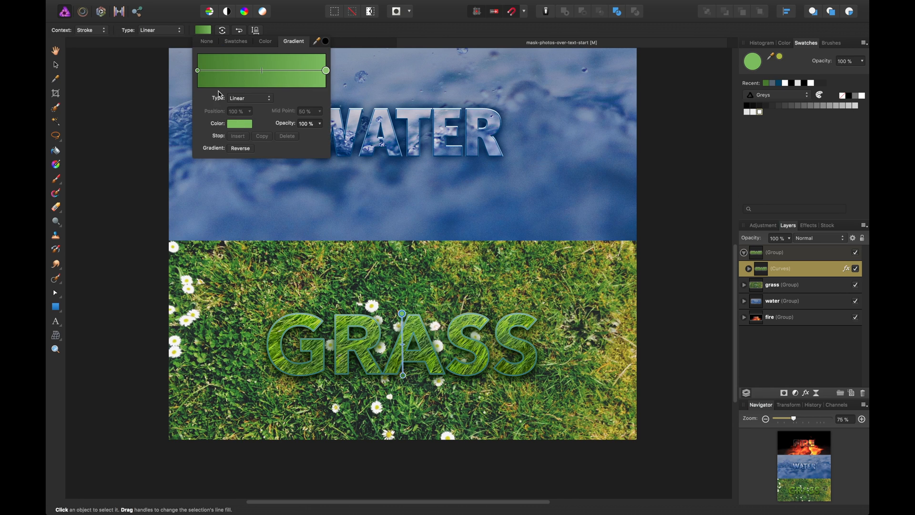
pyautogui.click(198, 71)
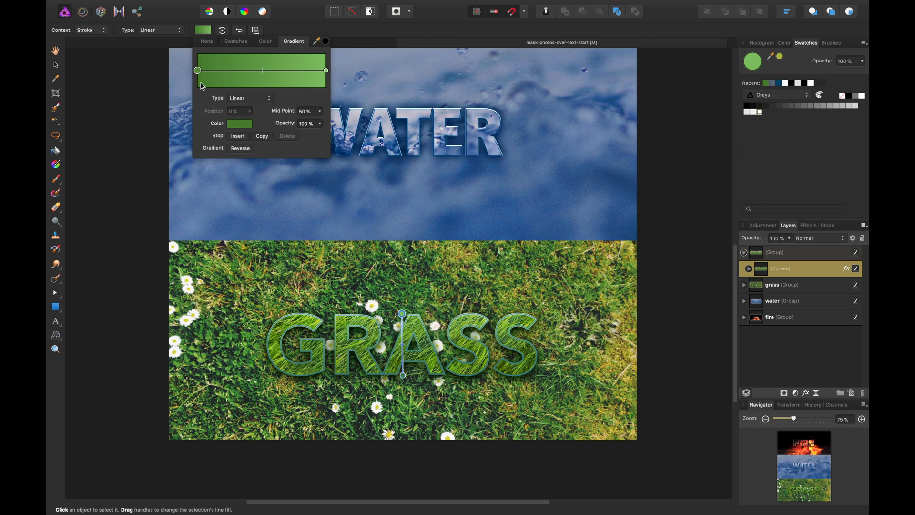
pyautogui.click(233, 126)
pyautogui.moveTo(289, 206); pyautogui.dragTo(306, 208)
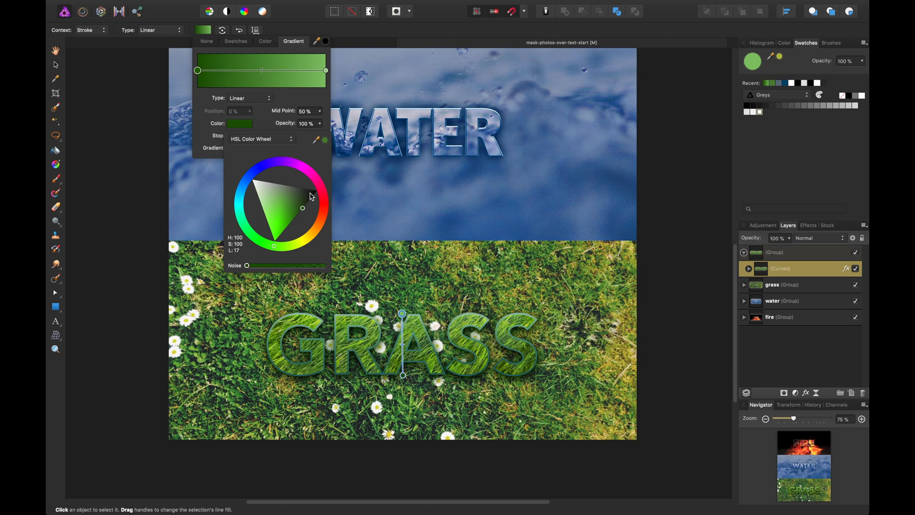
pyautogui.click(326, 71)
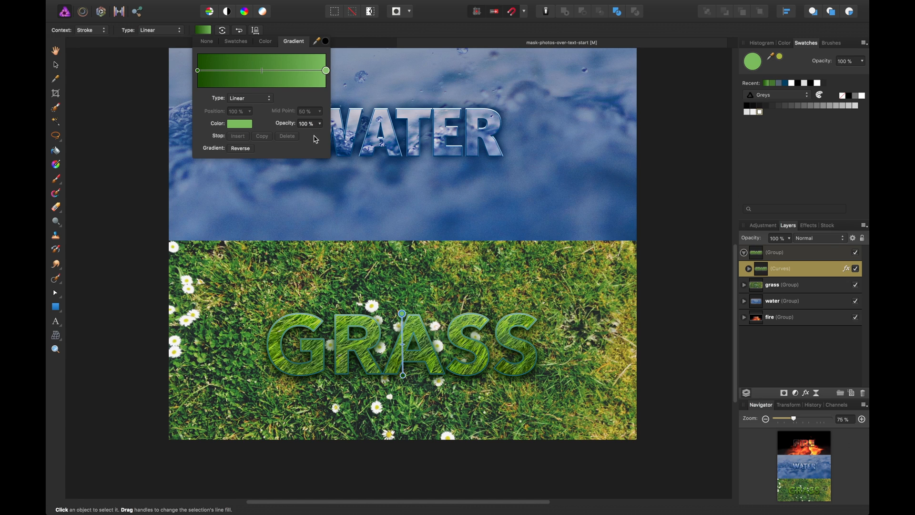
pyautogui.click(253, 129)
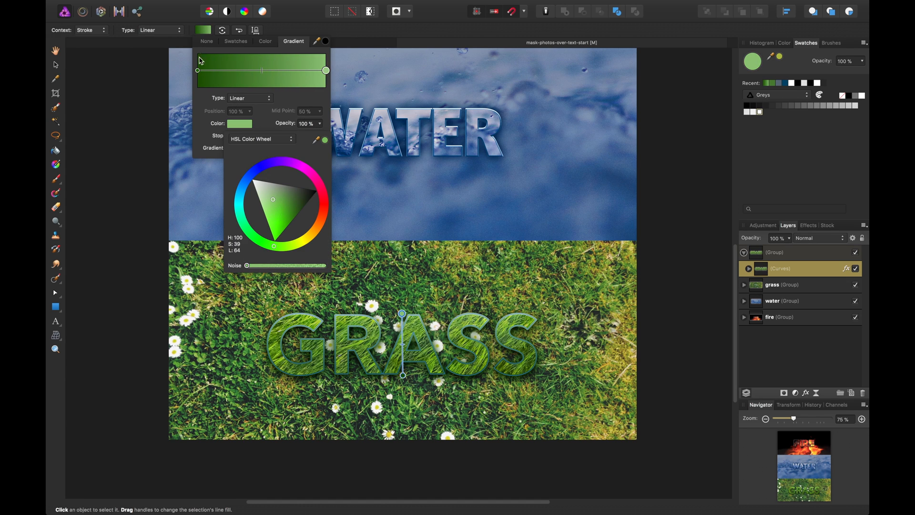
# Step: Draw a diagonal linear gradient fill across the GRASS lettering, then save the document with nothing selected
pyautogui.click(58, 160)
pyautogui.moveTo(491, 304); pyautogui.dragTo(354, 376)
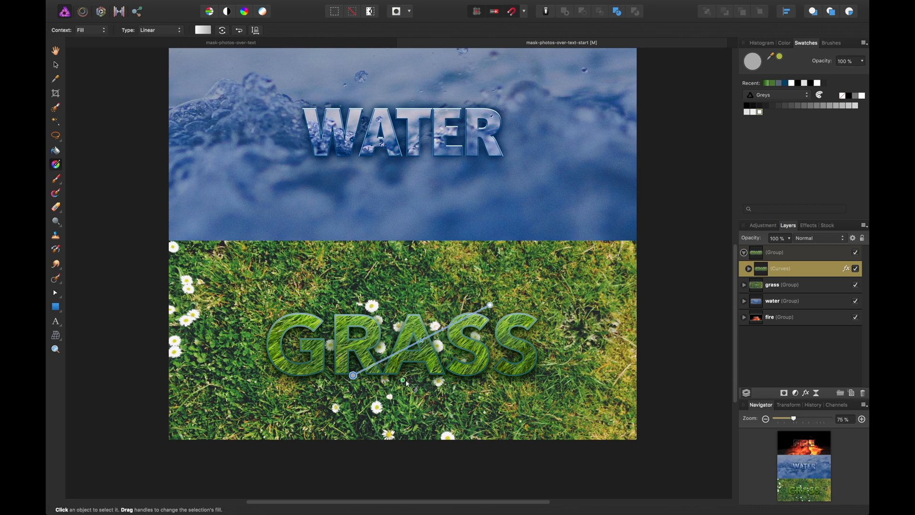
pyautogui.click(56, 50)
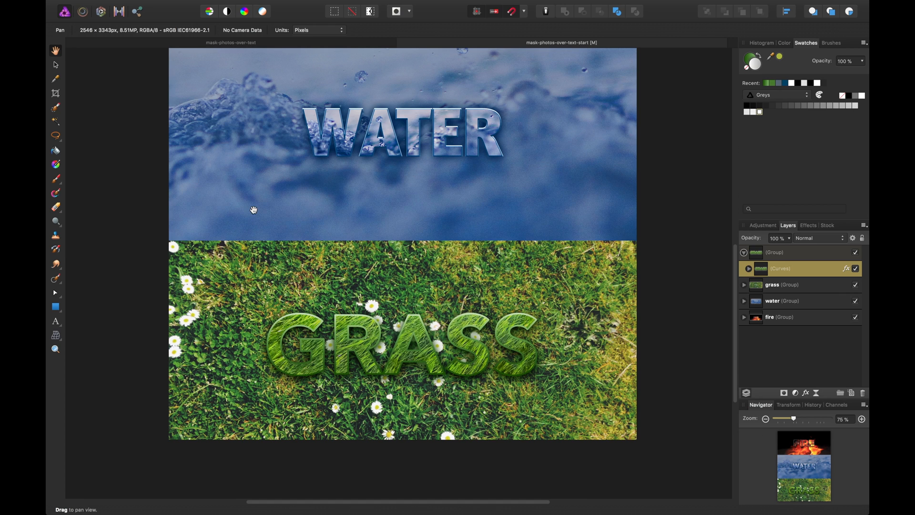
pyautogui.press('v')
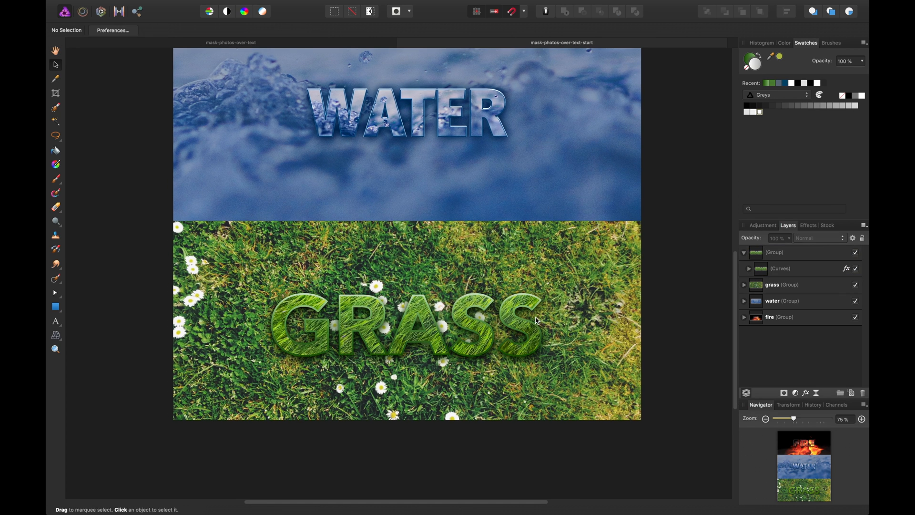
# Step: Add a Levels adjustment to the background photo in the grass group, raising the black level and lowering the white level slightly
pyautogui.click(537, 320)
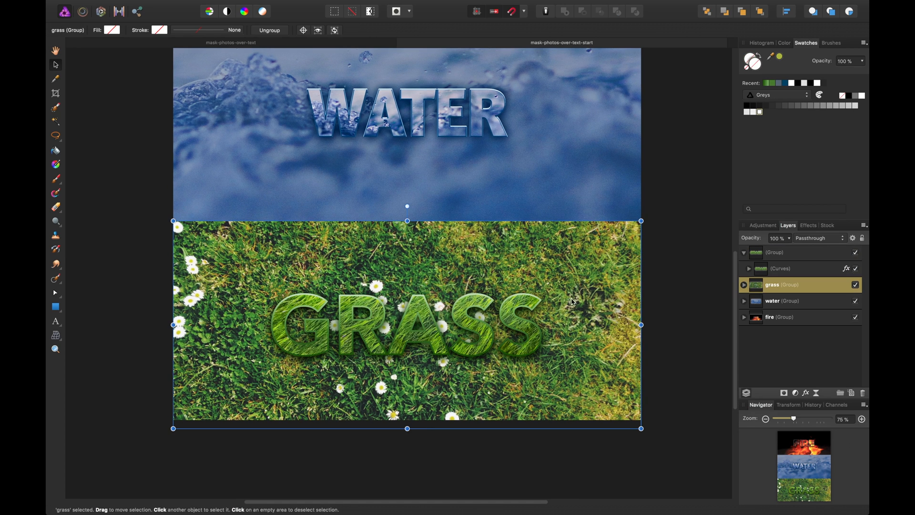
pyautogui.click(744, 284)
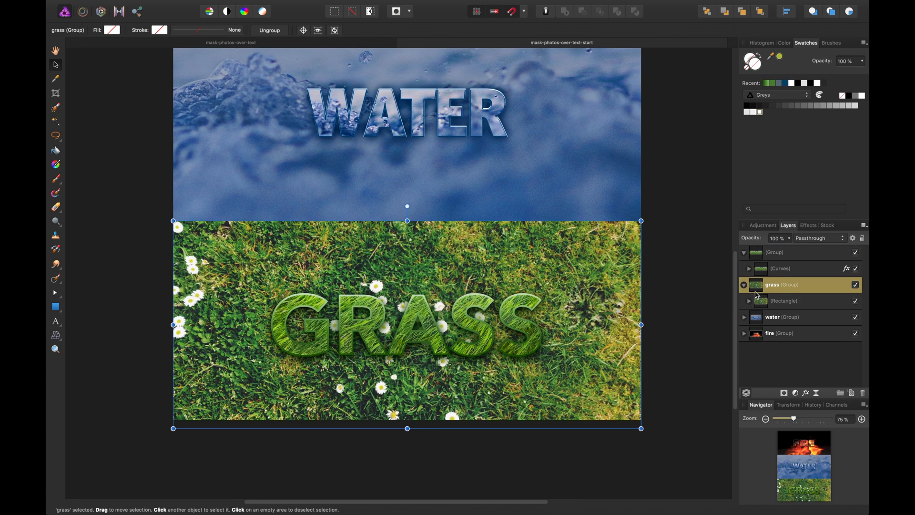
pyautogui.click(765, 306)
pyautogui.click(749, 300)
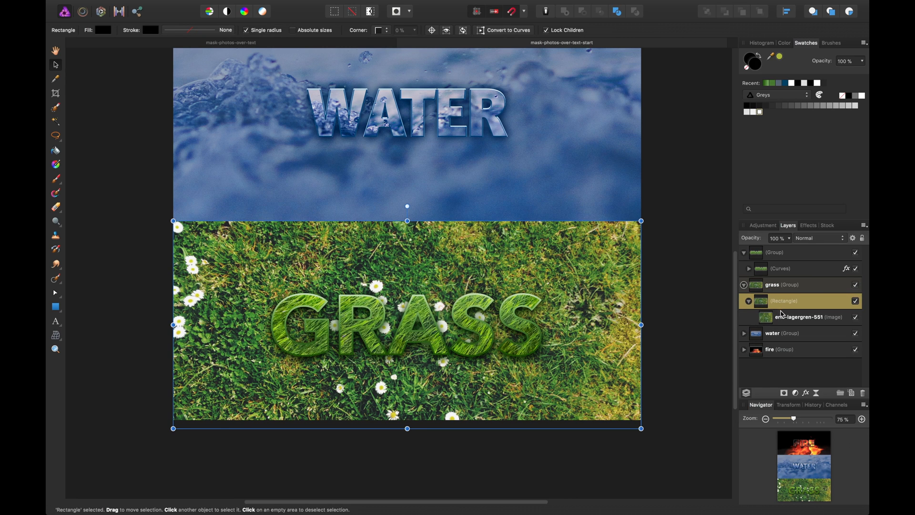
pyautogui.click(787, 323)
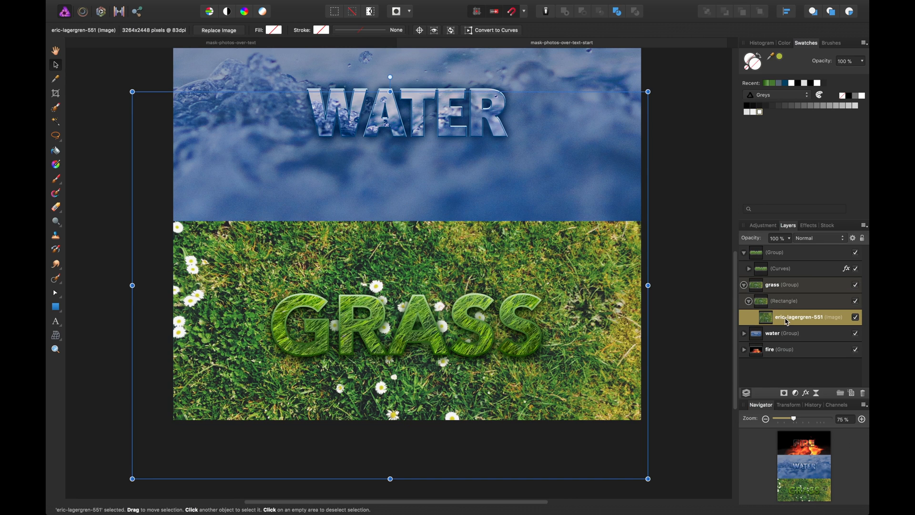
pyautogui.click(797, 393)
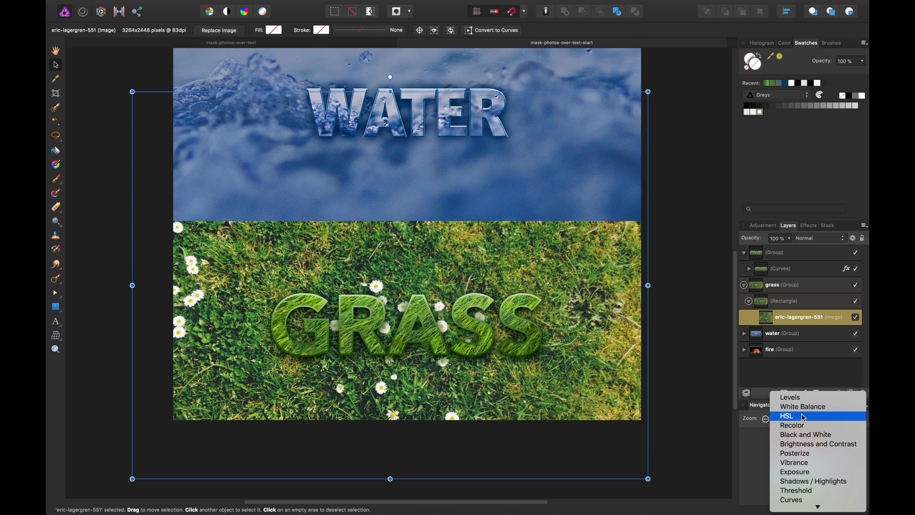
pyautogui.click(792, 397)
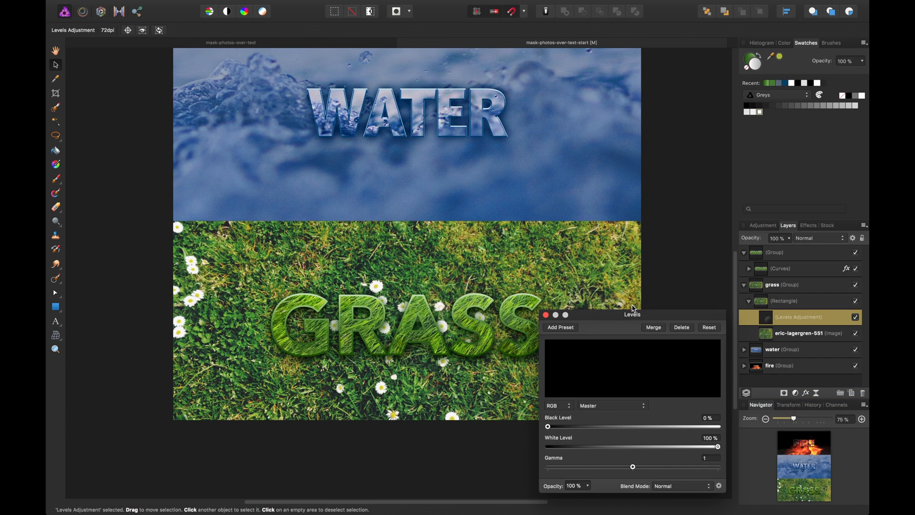
pyautogui.moveTo(548, 427); pyautogui.dragTo(559, 430)
pyautogui.moveTo(715, 449)
pyautogui.mouseDown()
pyautogui.moveTo(696, 448)
pyautogui.moveTo(702, 454)
pyautogui.mouseUp()
pyautogui.click(546, 315)
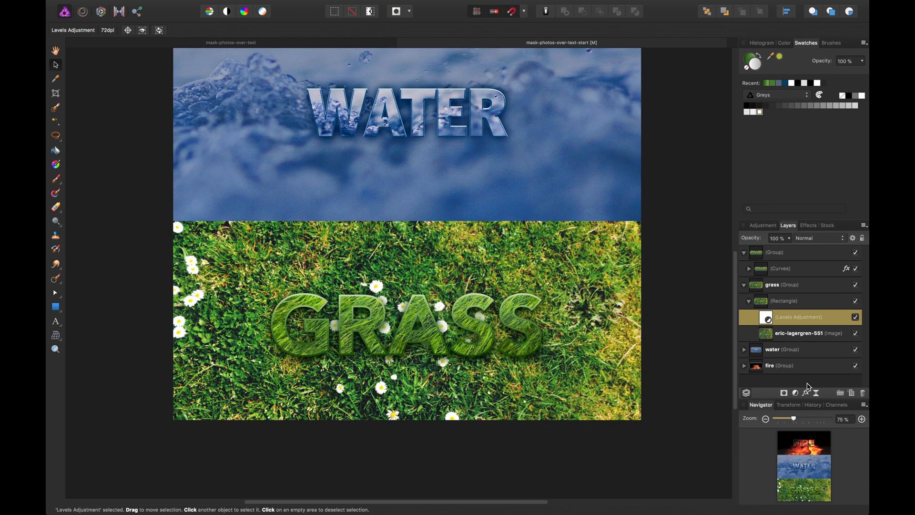
# Step: Add a Curves adjustment to the background photo in the grass group, shaping a gentle S-curve that darkens shadows and lifts highlights
pyautogui.click(794, 395)
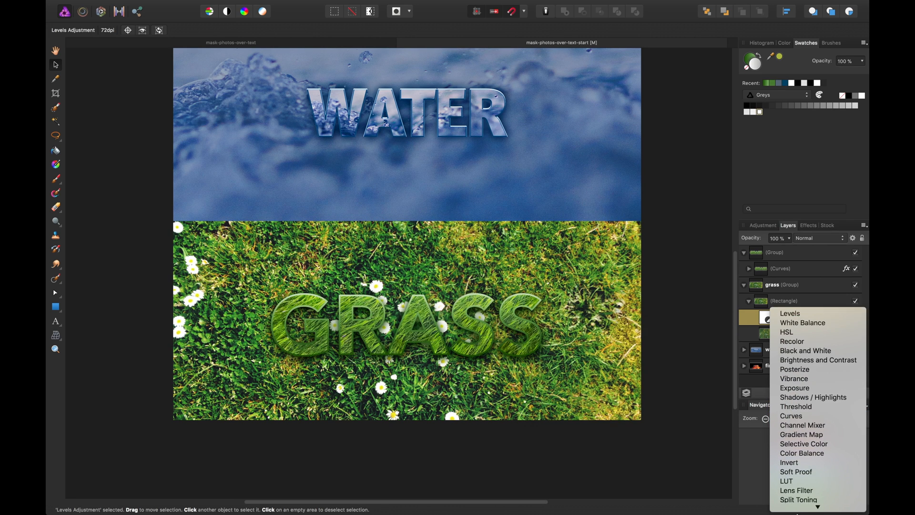
pyautogui.click(792, 412)
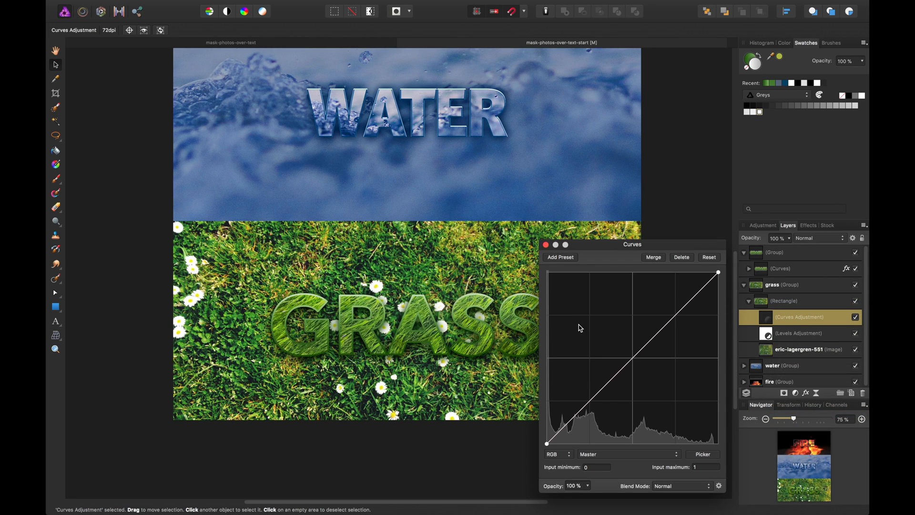
pyautogui.moveTo(577, 413); pyautogui.dragTo(580, 417)
pyautogui.moveTo(686, 311); pyautogui.dragTo(685, 307)
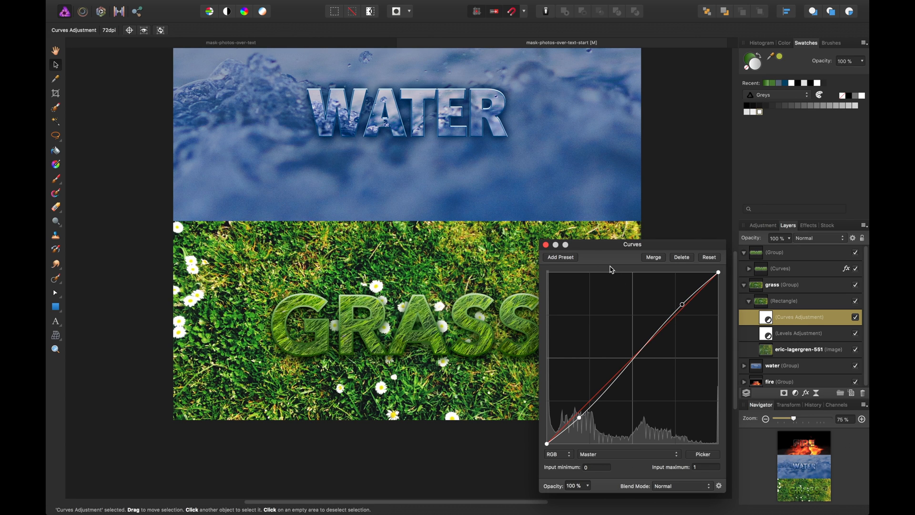
pyautogui.click(547, 245)
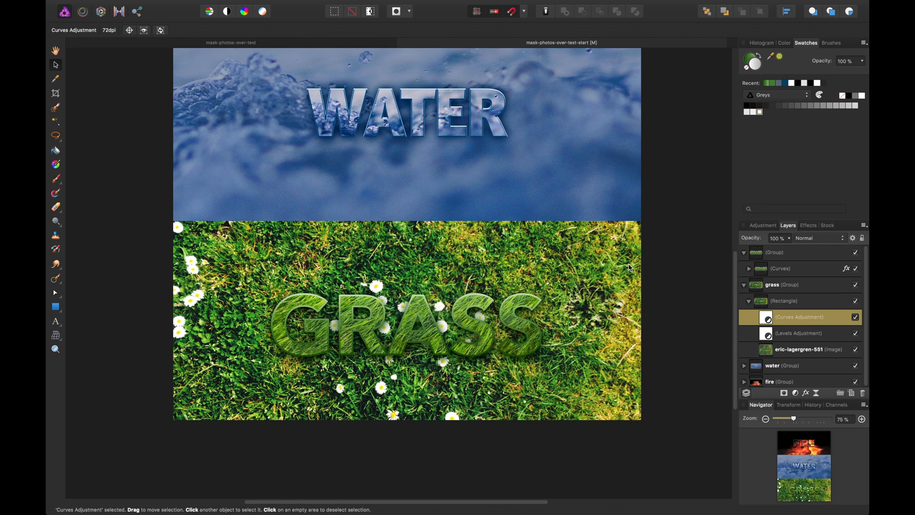
# Step: Add a Curves adjustment to the photo clipped inside the GRASS lettering, lowering the shadows slightly and raising the highlights strongly
pyautogui.click(806, 288)
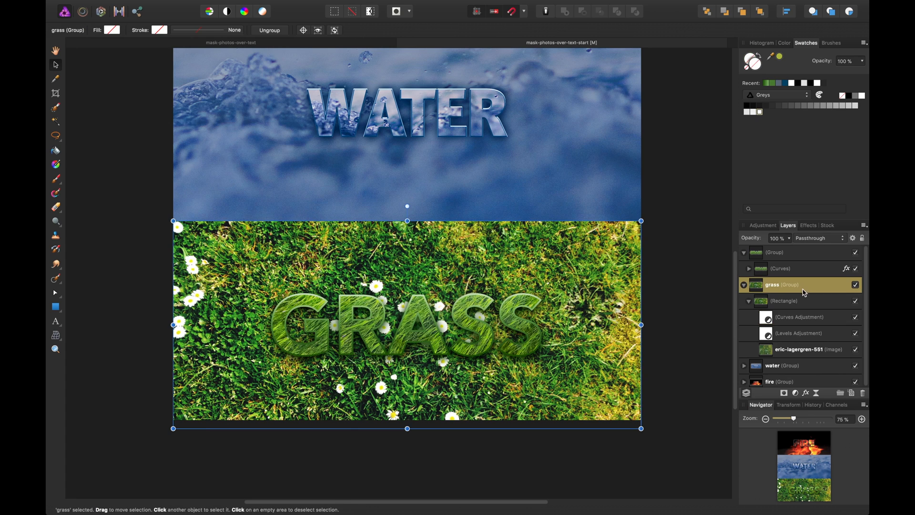
pyautogui.click(791, 300)
pyautogui.click(791, 274)
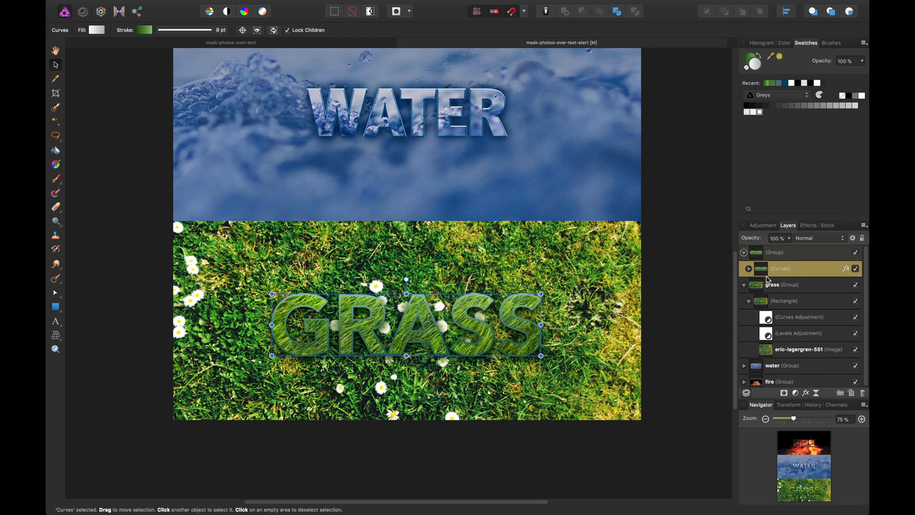
pyautogui.click(749, 268)
pyautogui.click(791, 285)
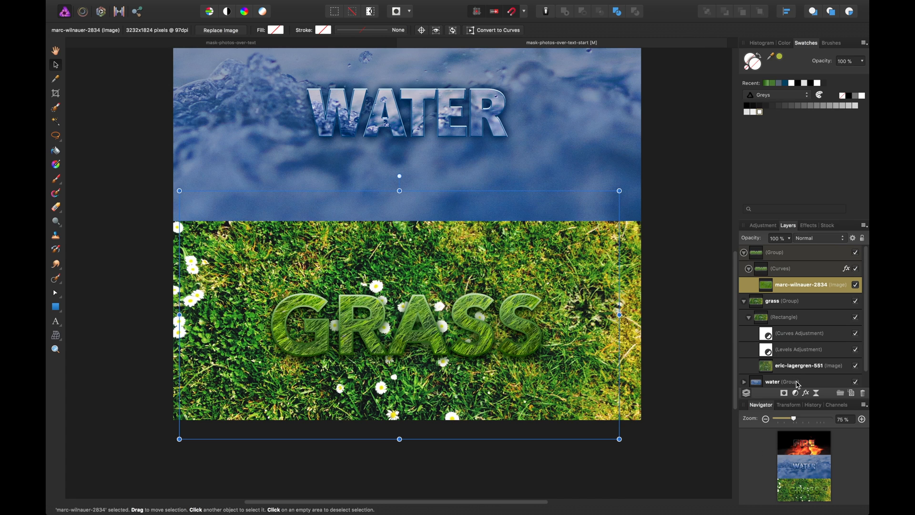
pyautogui.click(806, 393)
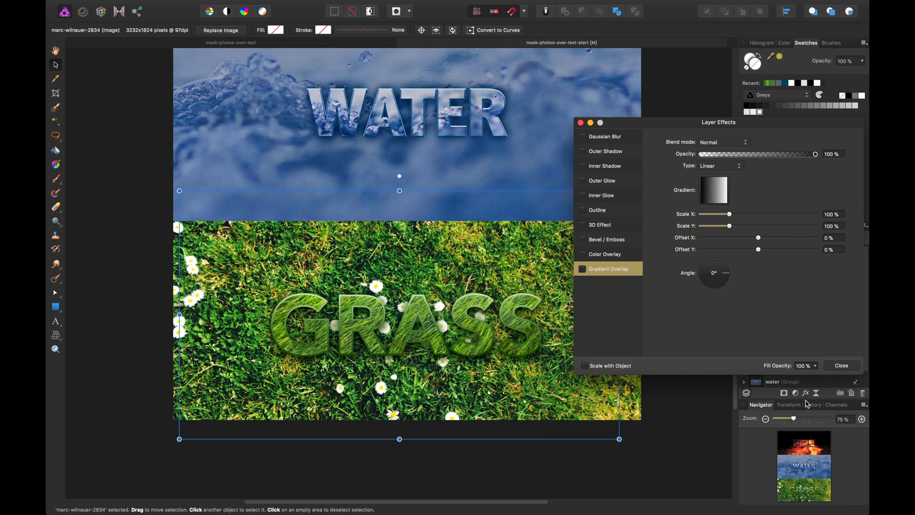
pyautogui.click(837, 366)
pyautogui.click(796, 394)
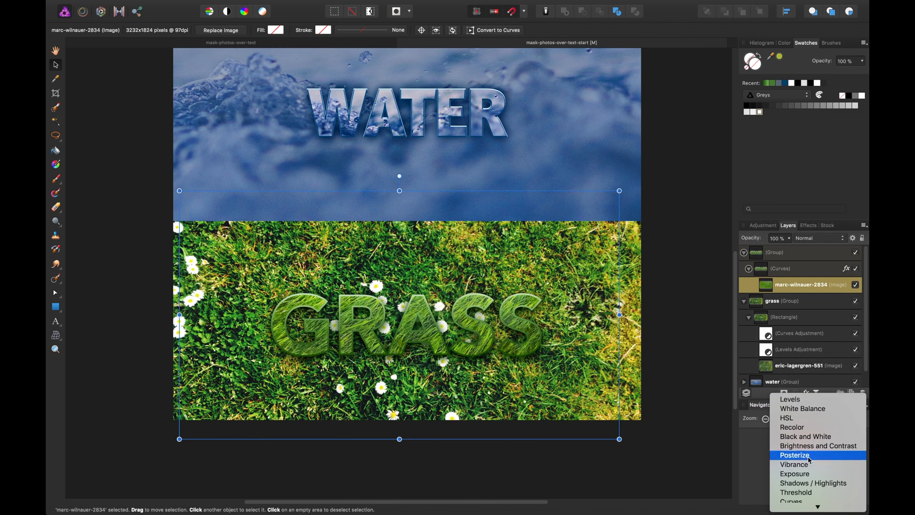
pyautogui.moveTo(818, 506)
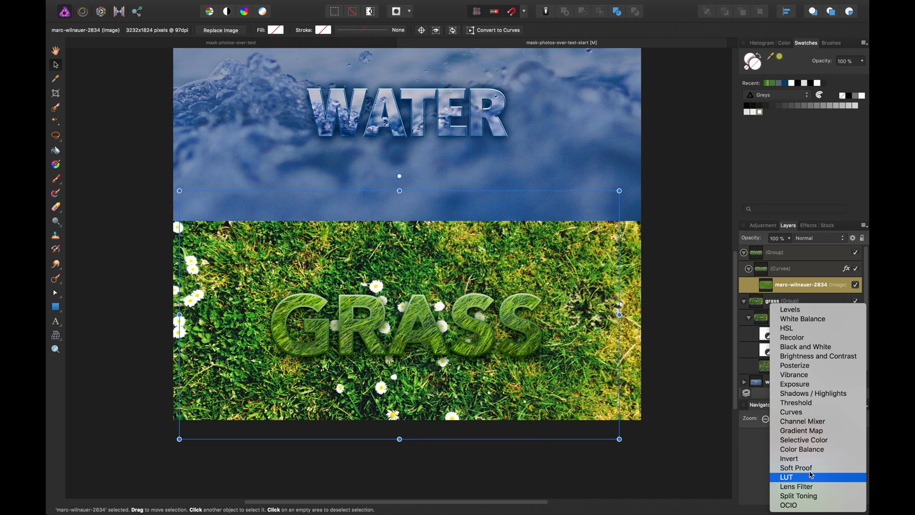
pyautogui.click(806, 413)
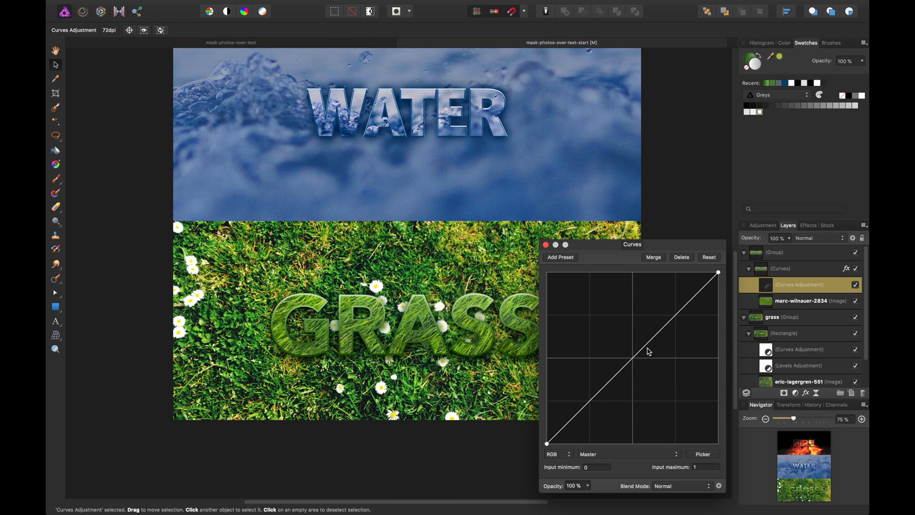
pyautogui.moveTo(585, 407); pyautogui.dragTo(591, 410)
pyautogui.moveTo(673, 318); pyautogui.dragTo(671, 290)
pyautogui.click(801, 301)
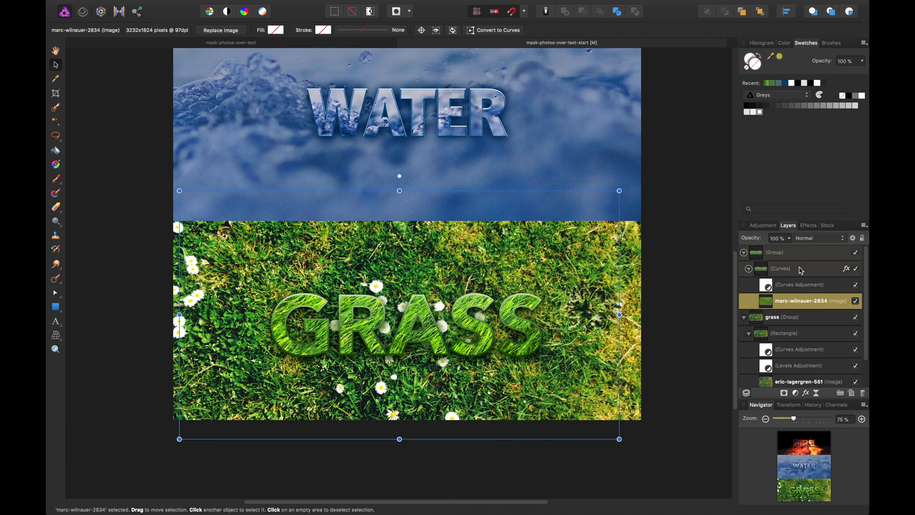
# Step: Set the outline width of the GRASS lettering to 5.5 pt
pyautogui.click(801, 268)
pyautogui.click(182, 31)
pyautogui.moveTo(179, 62); pyautogui.dragTo(177, 67)
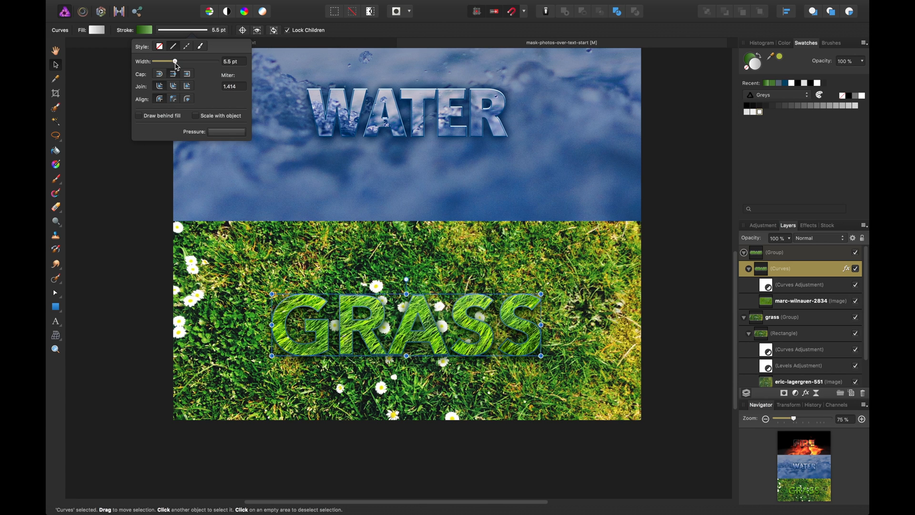
pyautogui.click(57, 52)
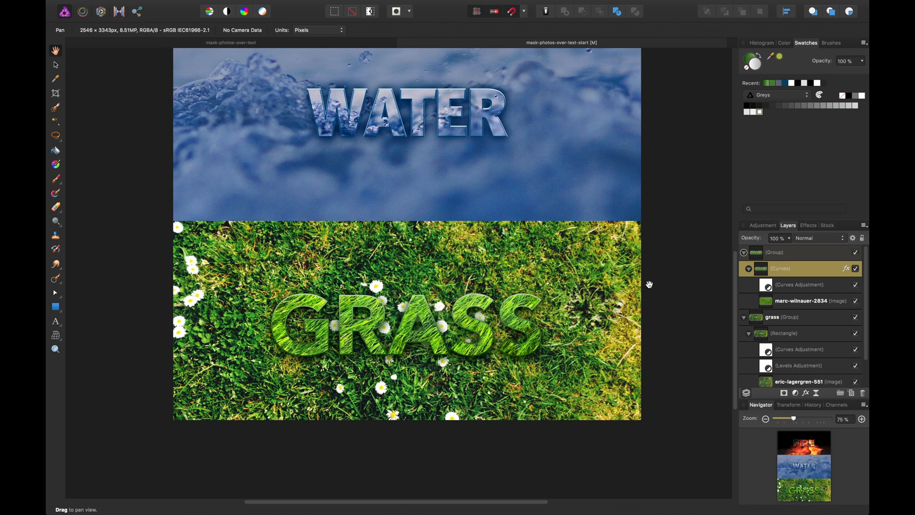
# Step: Change the GRASS lettering's outer shadow to a very dark green, with offset 25.5 px and intensity 31 %
pyautogui.click(847, 270)
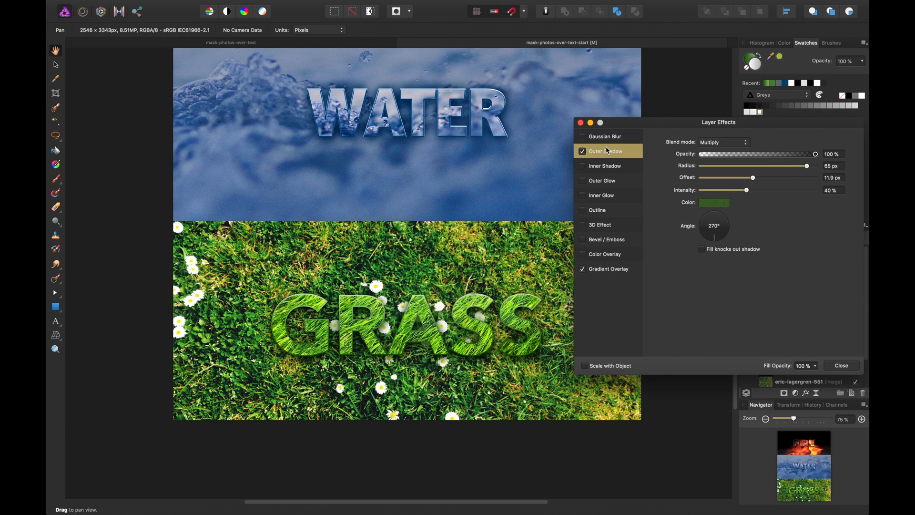
pyautogui.click(719, 204)
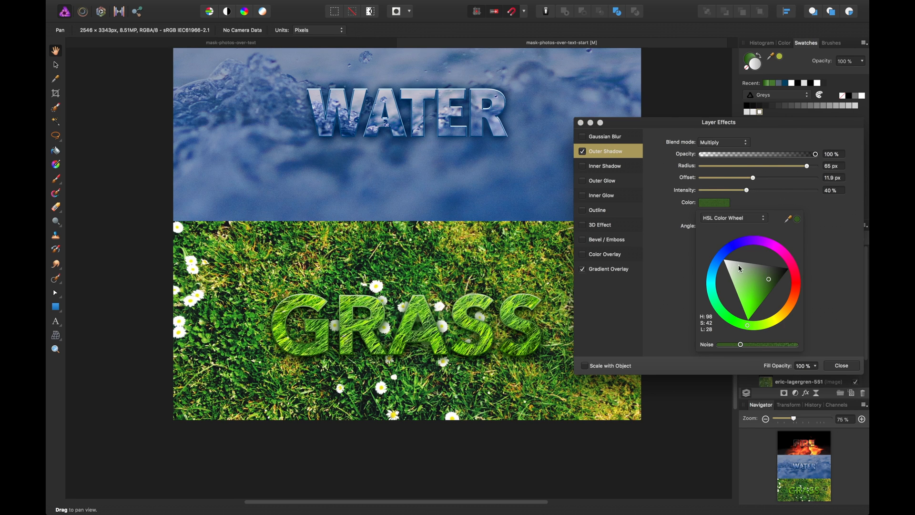
pyautogui.moveTo(772, 283); pyautogui.dragTo(800, 260)
pyautogui.moveTo(753, 178); pyautogui.dragTo(738, 191)
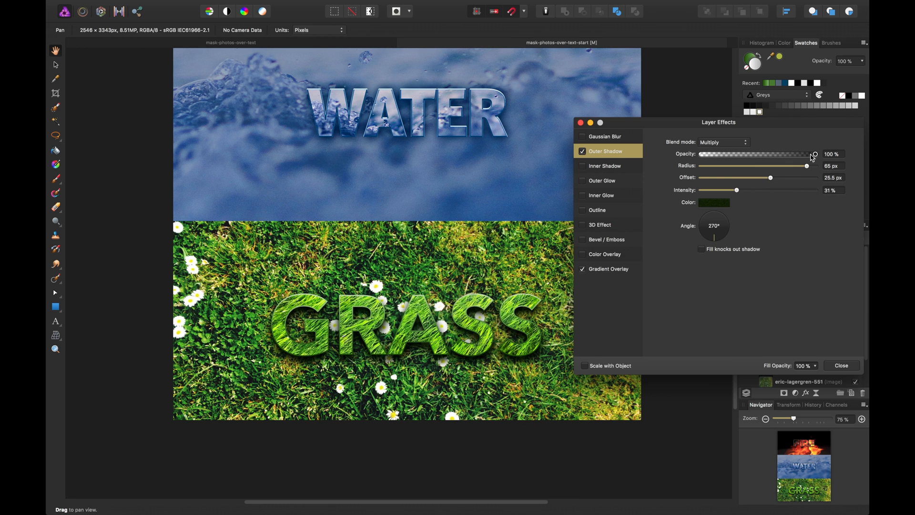
pyautogui.click(842, 365)
pyautogui.press('v')
# Step: Enlarge the WATER lettering group proportionally by about a fifth, keeping it horizontally centred on the water photo
pyautogui.scroll(-1, 685, 225)
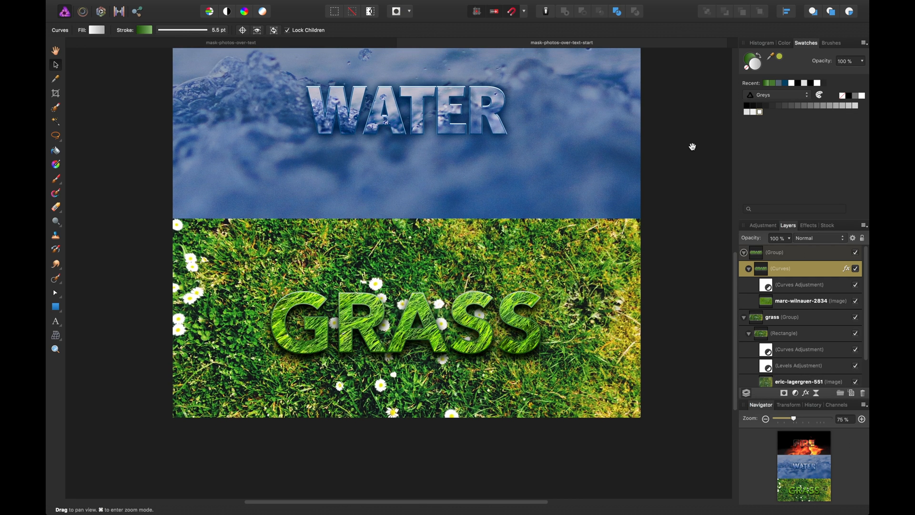
pyautogui.scroll(2, 691, 145)
pyautogui.scroll(5, 691, 162)
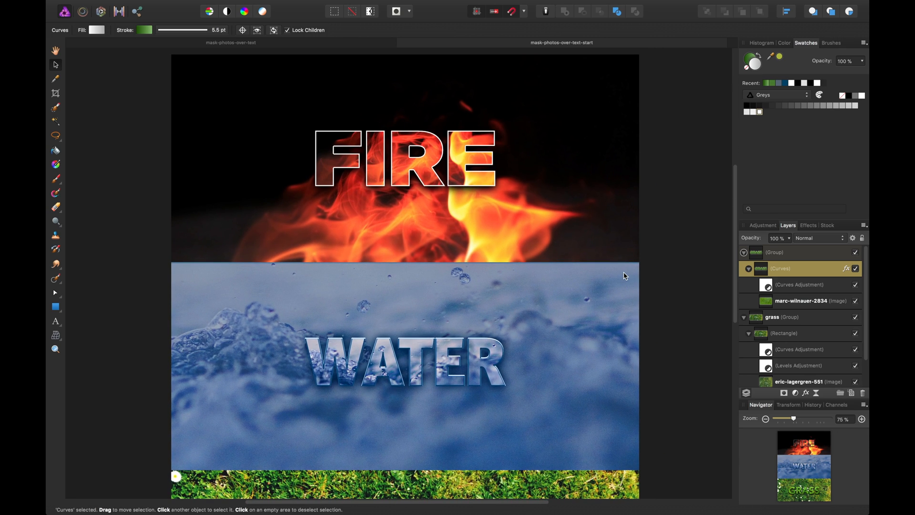
pyautogui.press('super+minus')
pyautogui.scroll(-3, 644, 261)
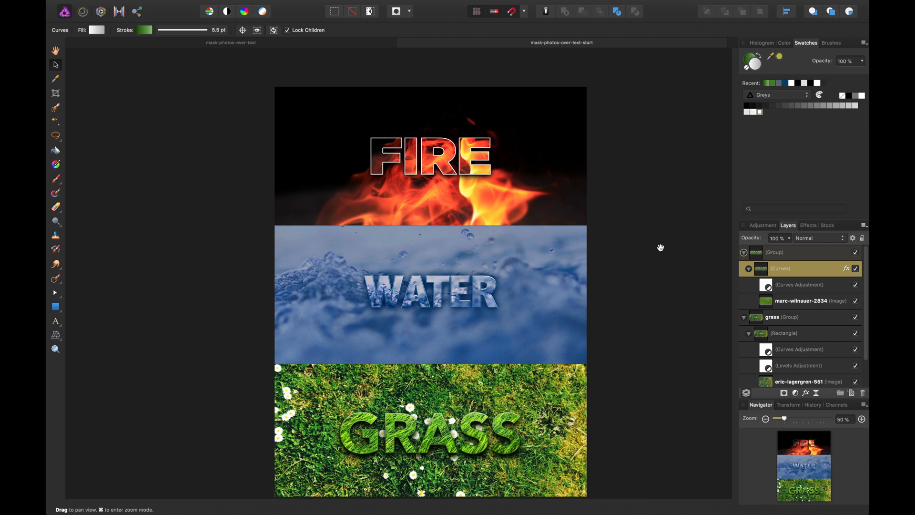
pyautogui.moveTo(658, 265); pyautogui.dragTo(653, 236)
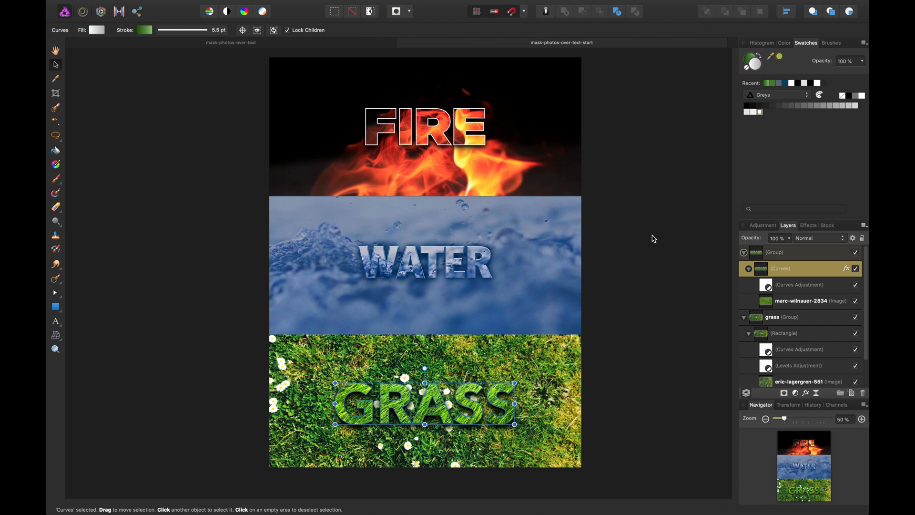
pyautogui.click(480, 280)
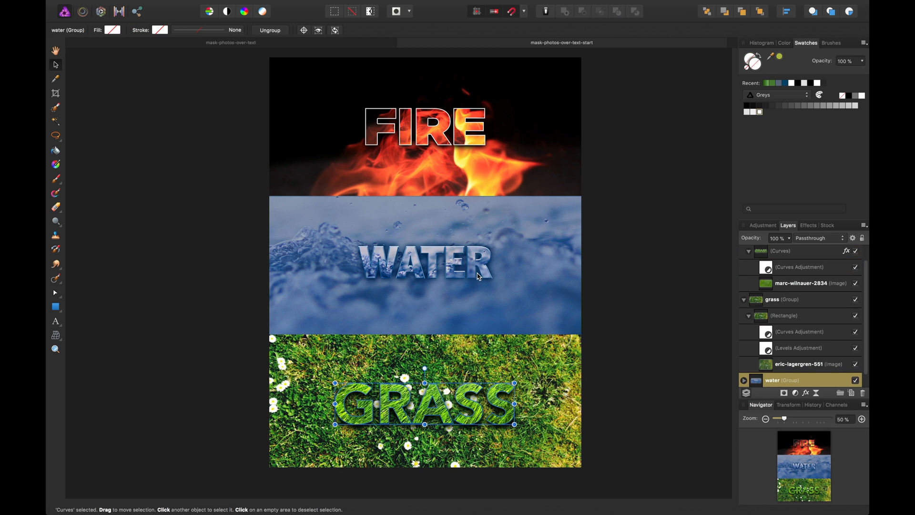
pyautogui.doubleClick(438, 275)
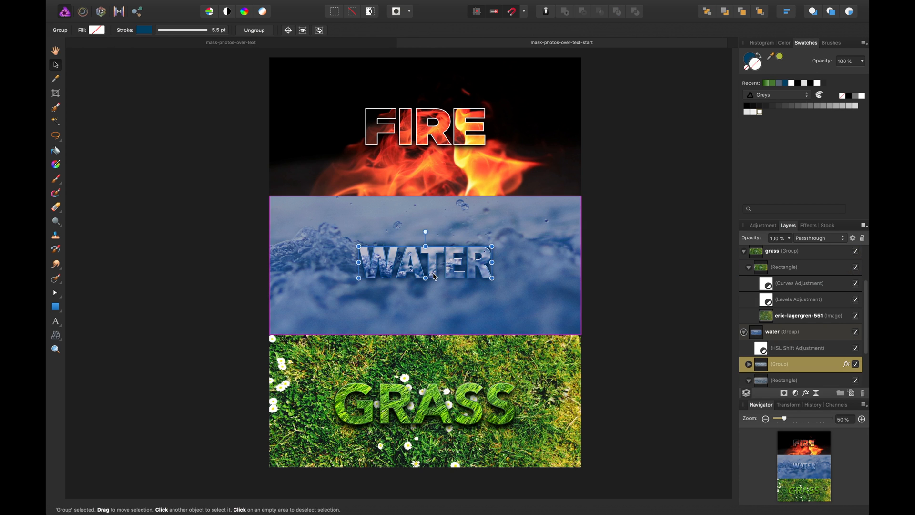
pyautogui.moveTo(359, 278); pyautogui.dragTo(391, 285)
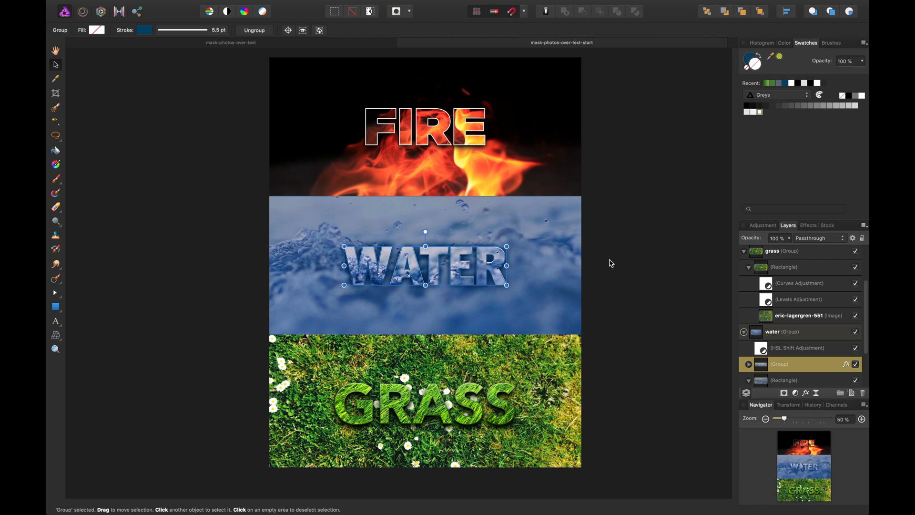
# Step: Check the GRASS lettering group and the water group by selecting each in turn, and leave nothing selected
pyautogui.click(414, 420)
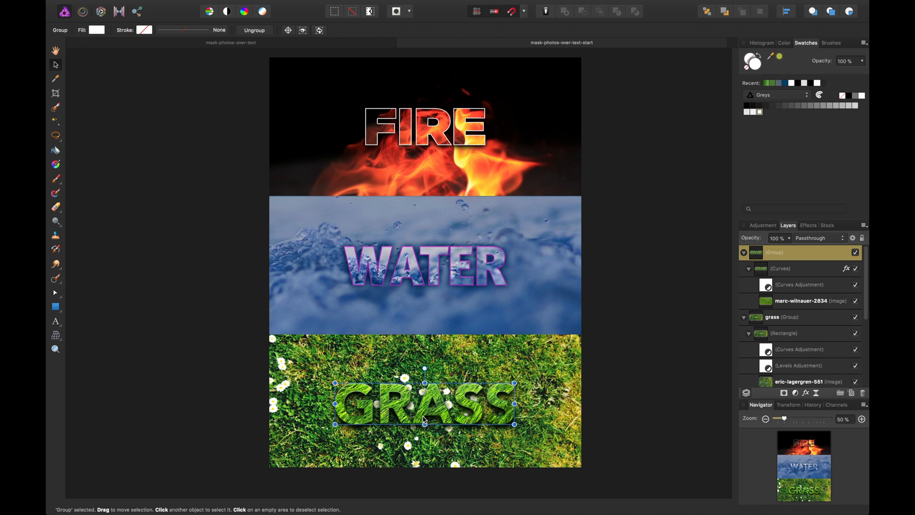
pyautogui.click(443, 200)
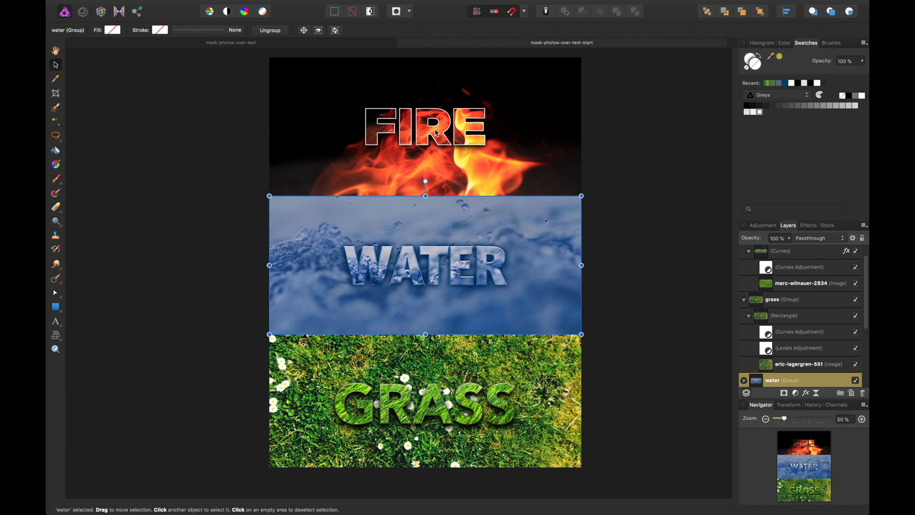
pyautogui.click(443, 188)
pyautogui.click(599, 106)
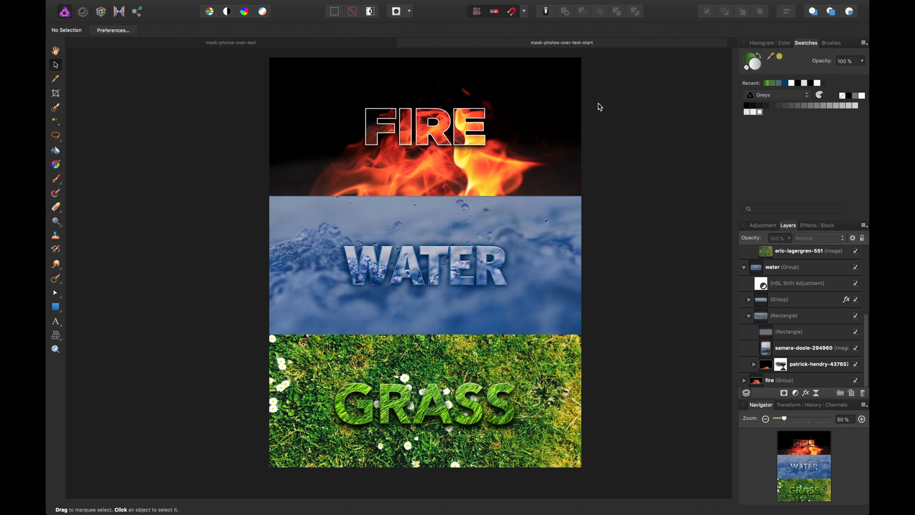